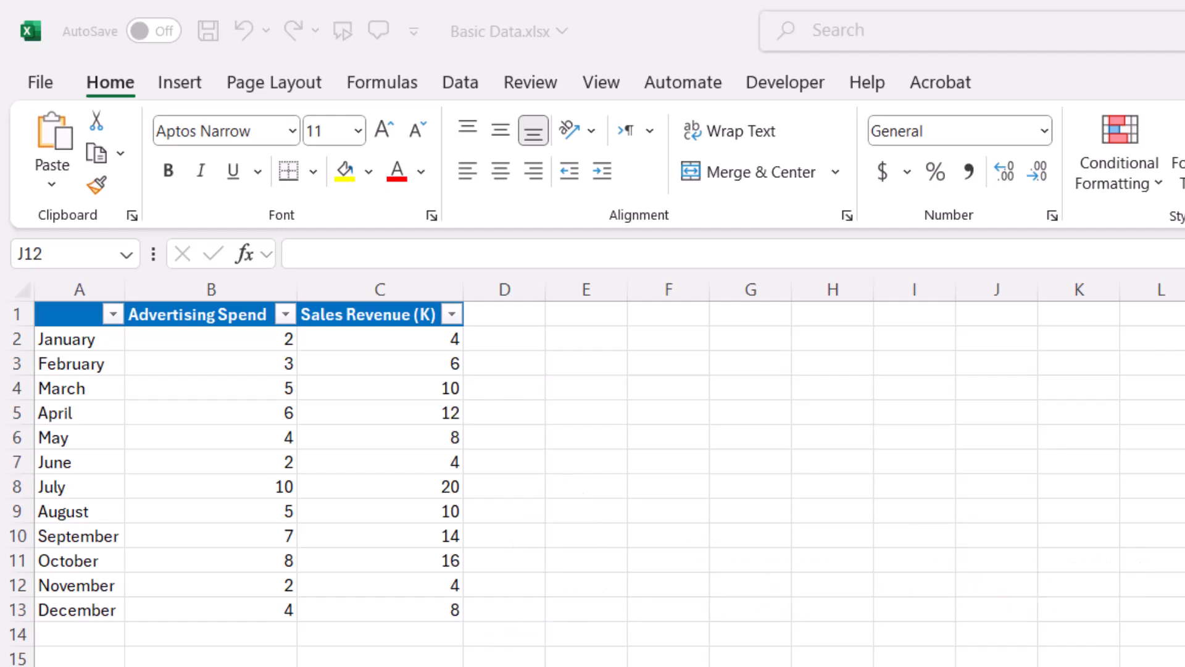
# - Examine the Advertising Spend and Sales Revenue (K) columns and the January row of the table
pyautogui.click(223, 318)
pyautogui.click(220, 275)
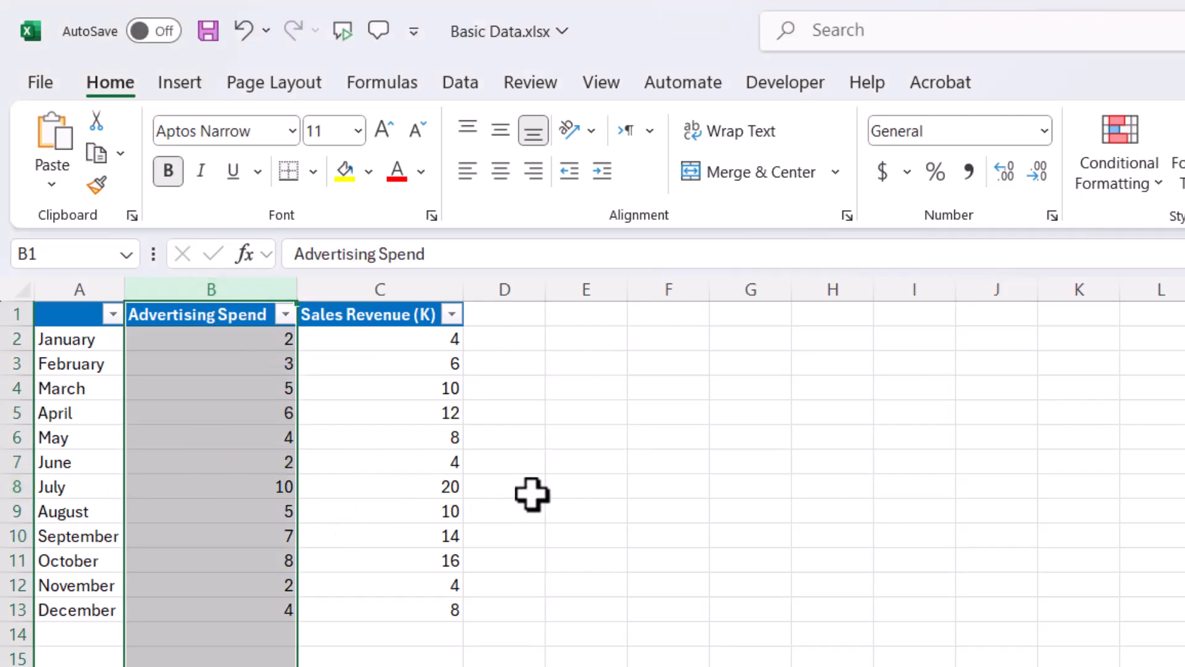
pyautogui.click(389, 287)
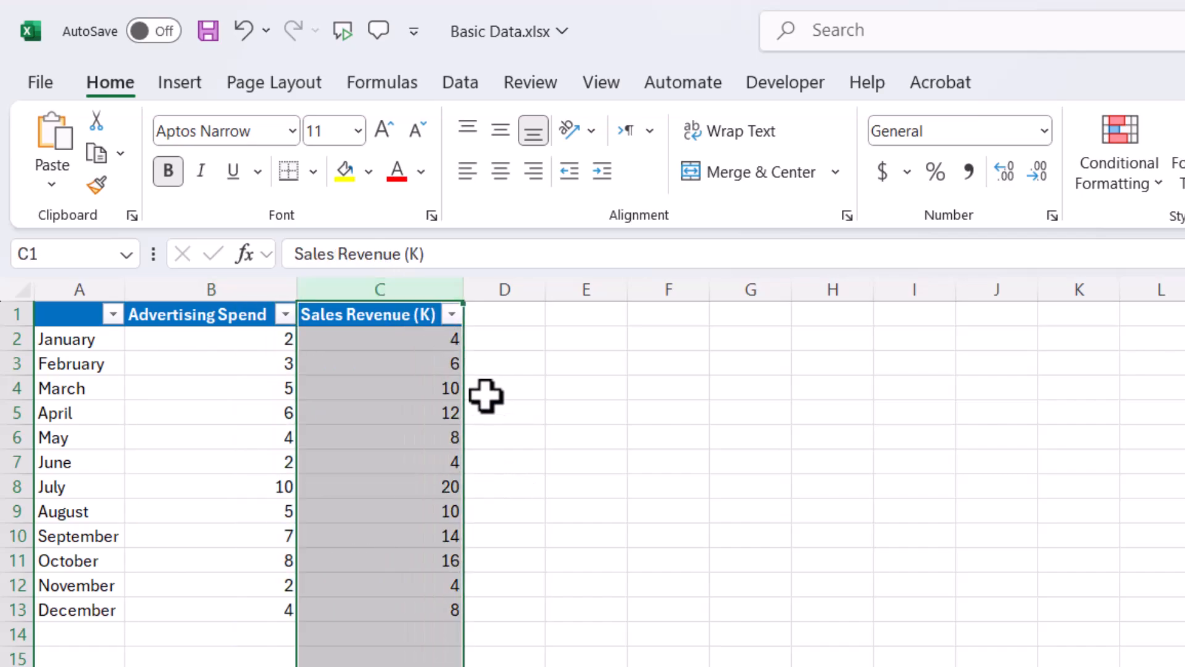
pyautogui.click(391, 315)
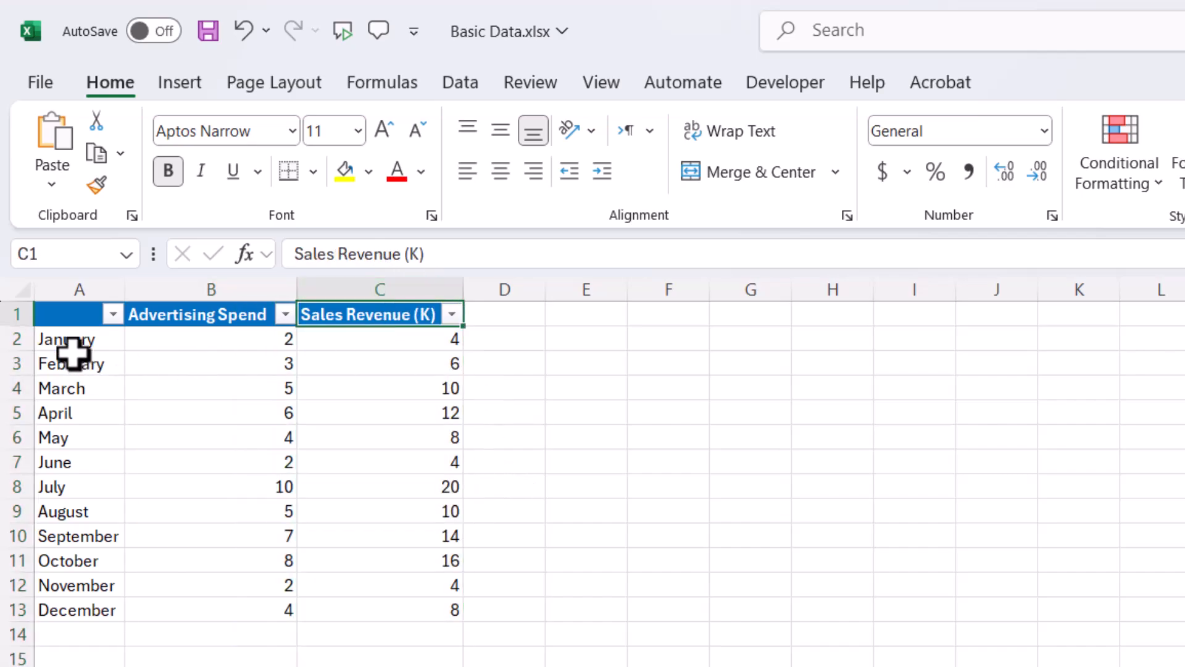
pyautogui.click(18, 339)
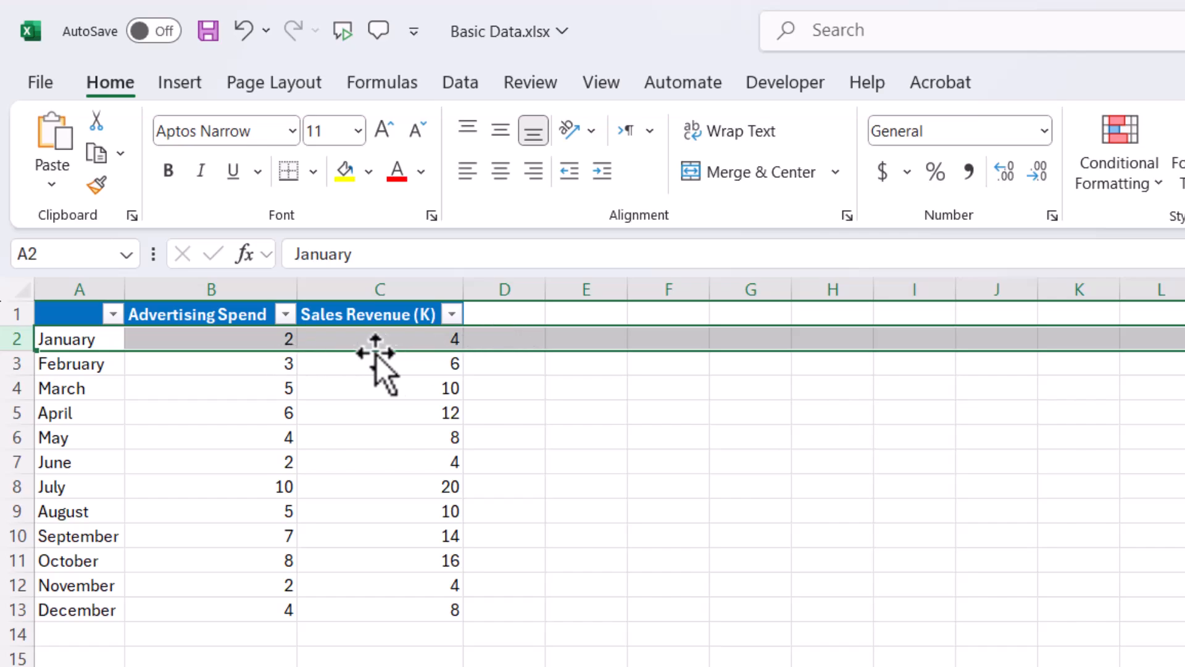
pyautogui.click(497, 413)
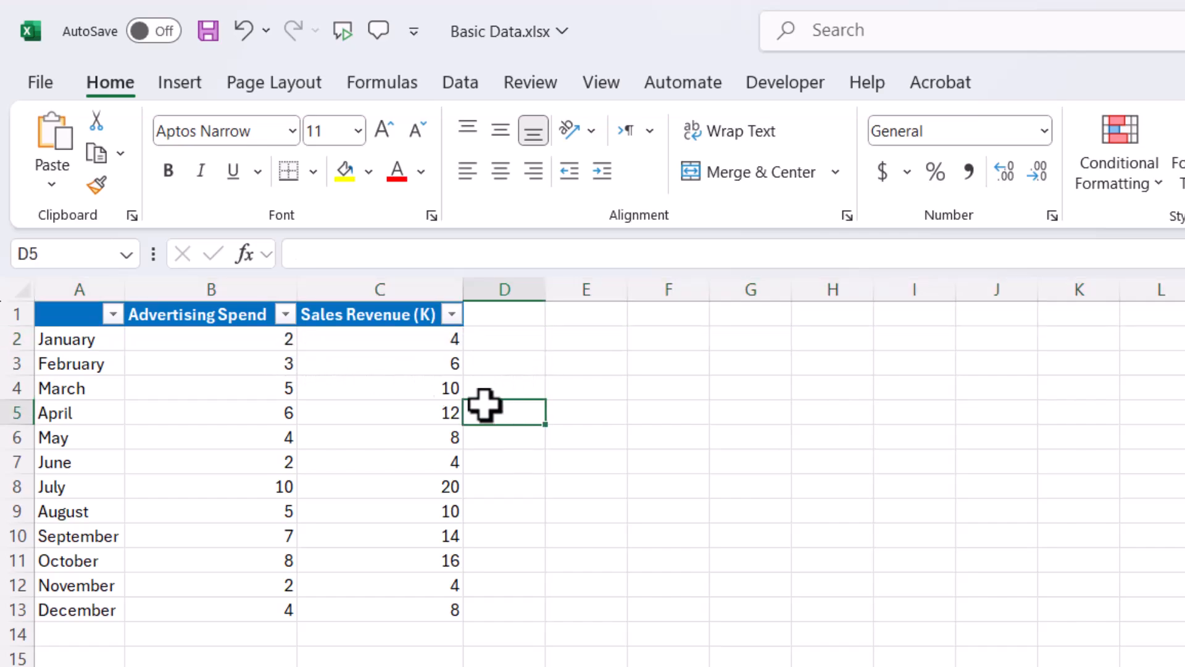
# - Compare the monthly Advertising Spend values with their Sales Revenue (K) values, checking the formulas behind the November and March revenue
pyautogui.click(278, 345)
pyautogui.click(445, 344)
pyautogui.click(243, 314)
pyautogui.click(429, 334)
pyautogui.click(270, 345)
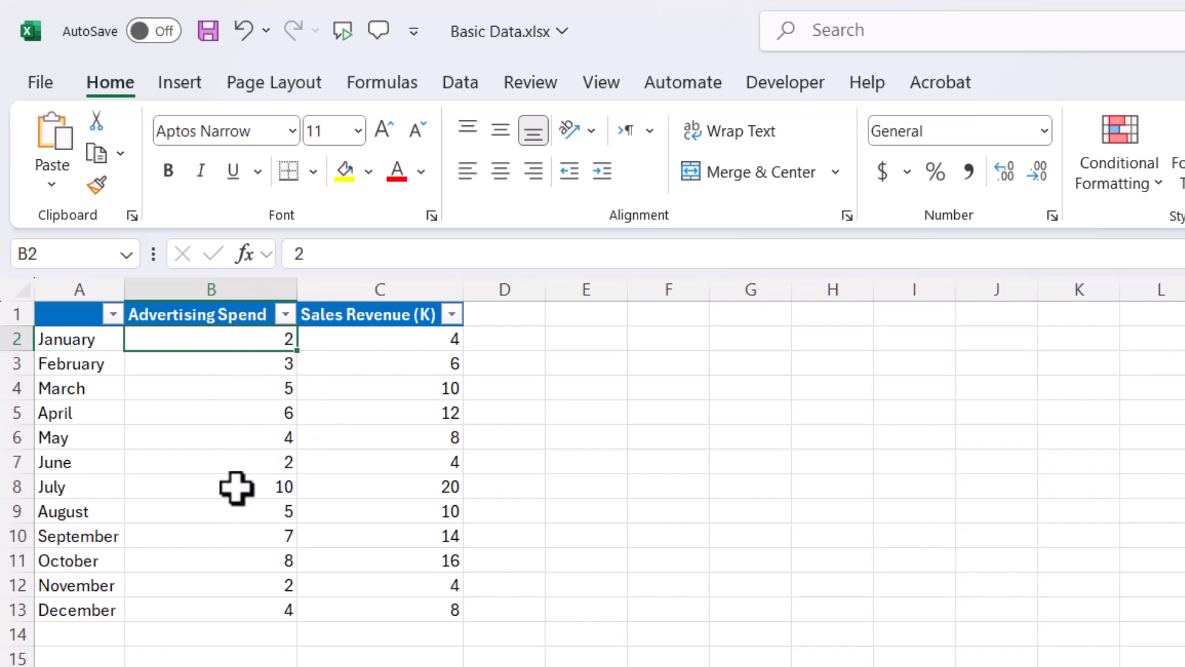
pyautogui.click(398, 316)
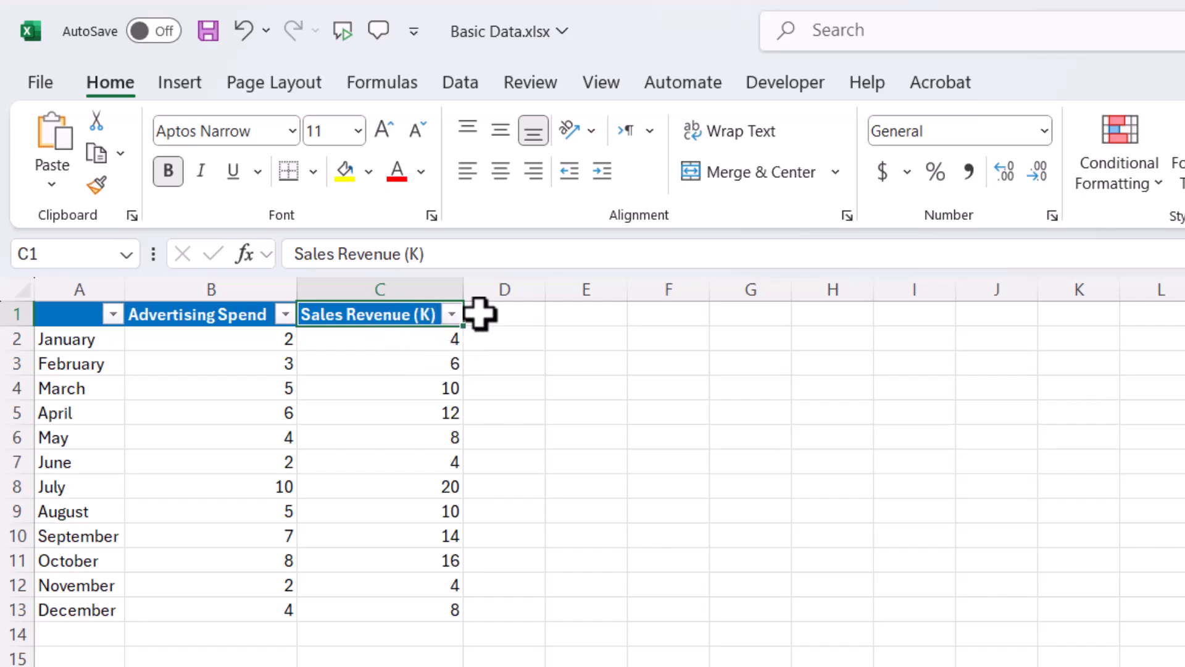
pyautogui.click(278, 343)
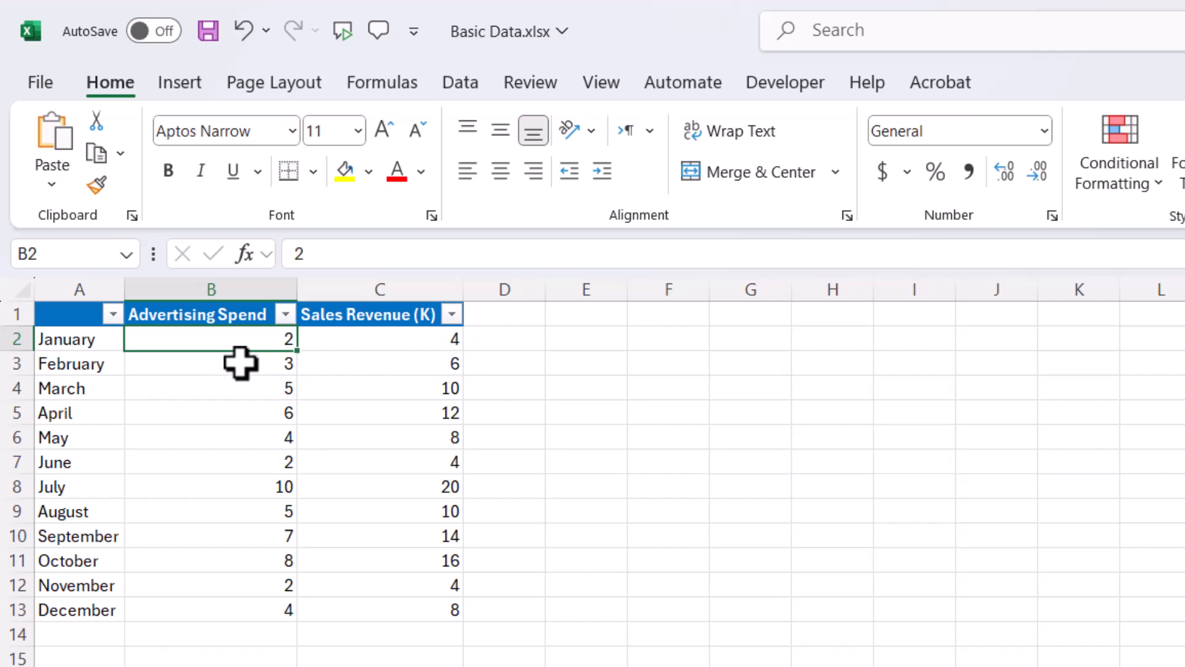
pyautogui.click(454, 343)
pyautogui.click(267, 336)
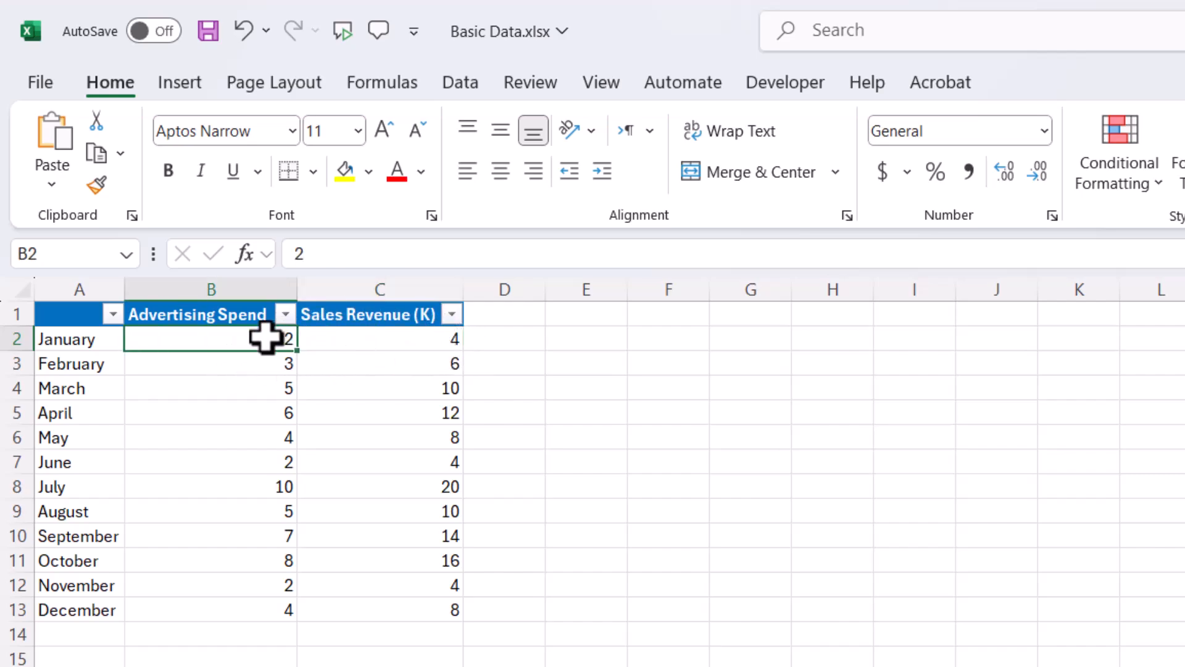
pyautogui.click(442, 340)
pyautogui.click(289, 371)
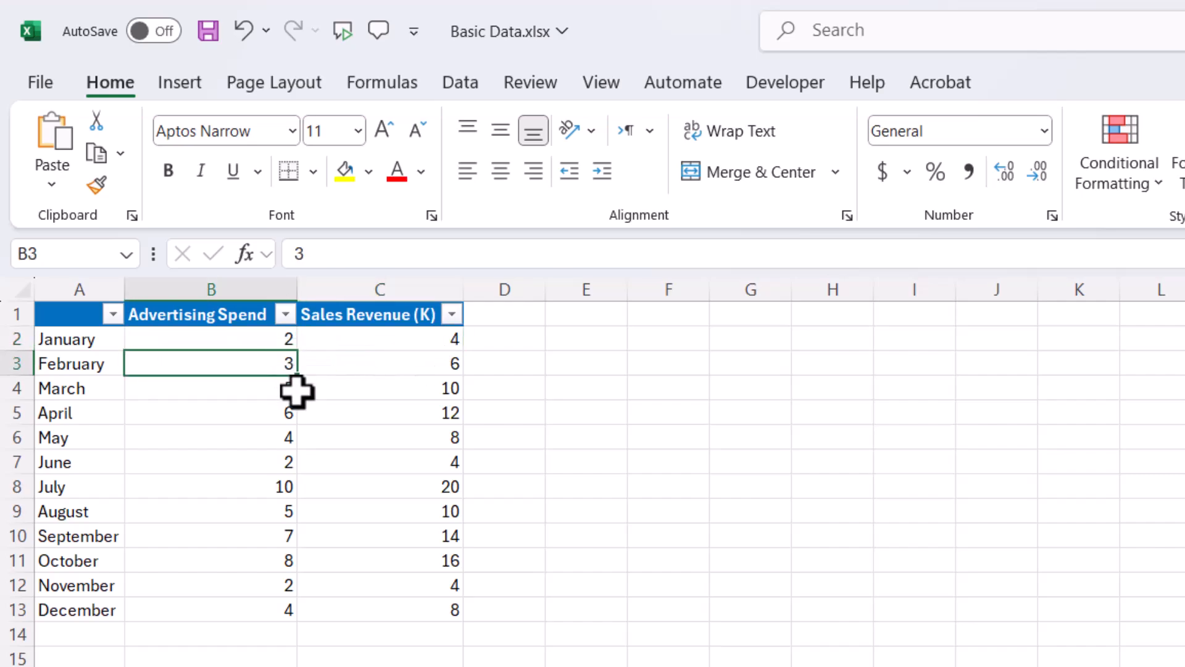
pyautogui.click(386, 583)
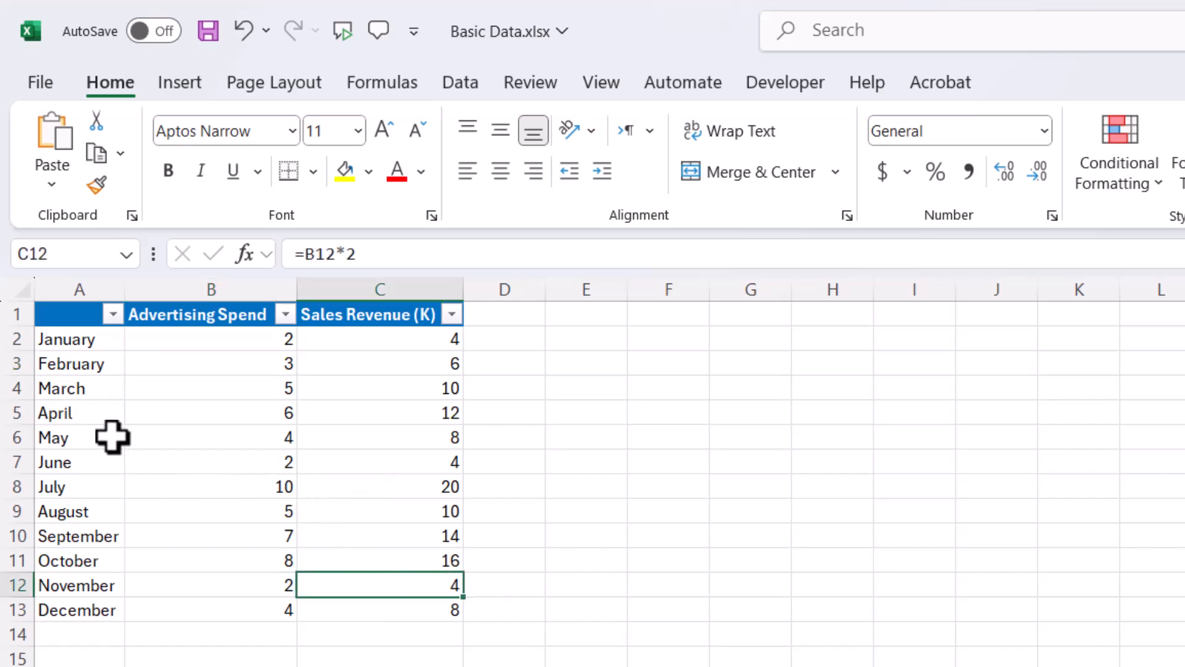
pyautogui.click(191, 316)
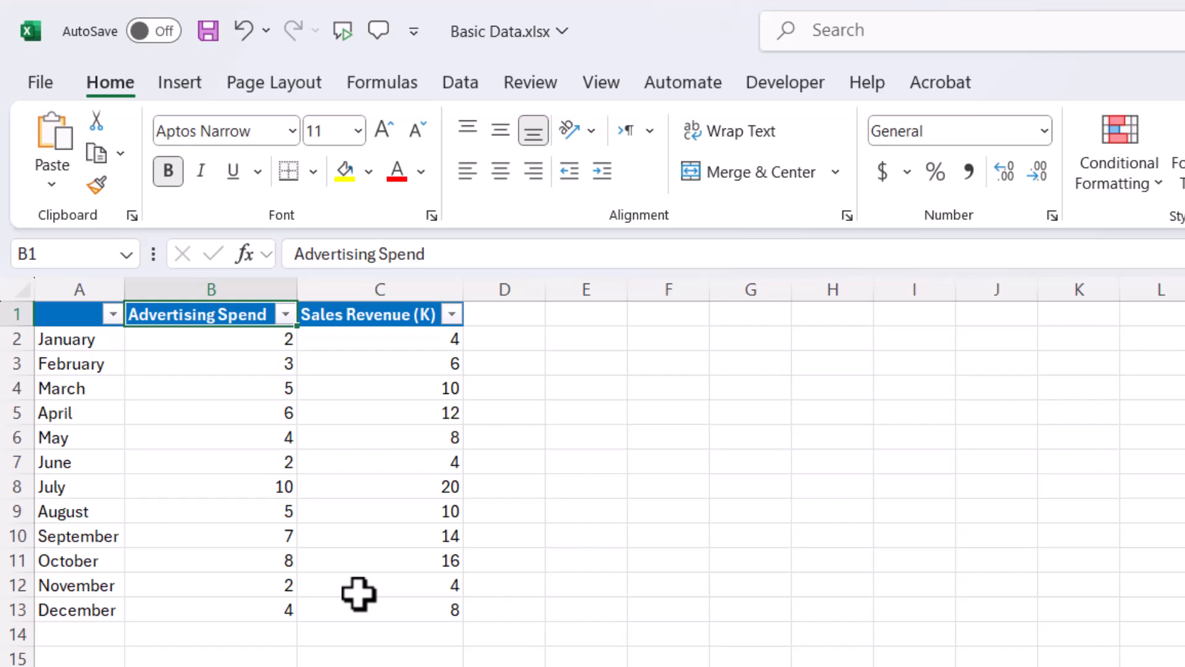
pyautogui.click(386, 386)
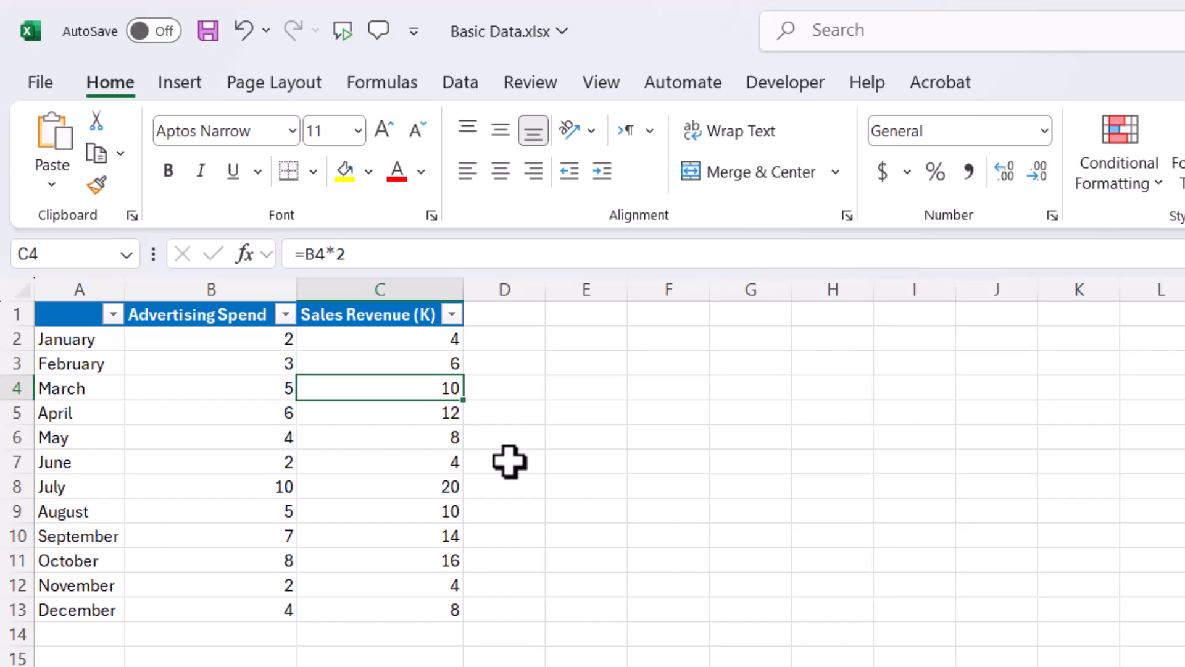
pyautogui.click(277, 437)
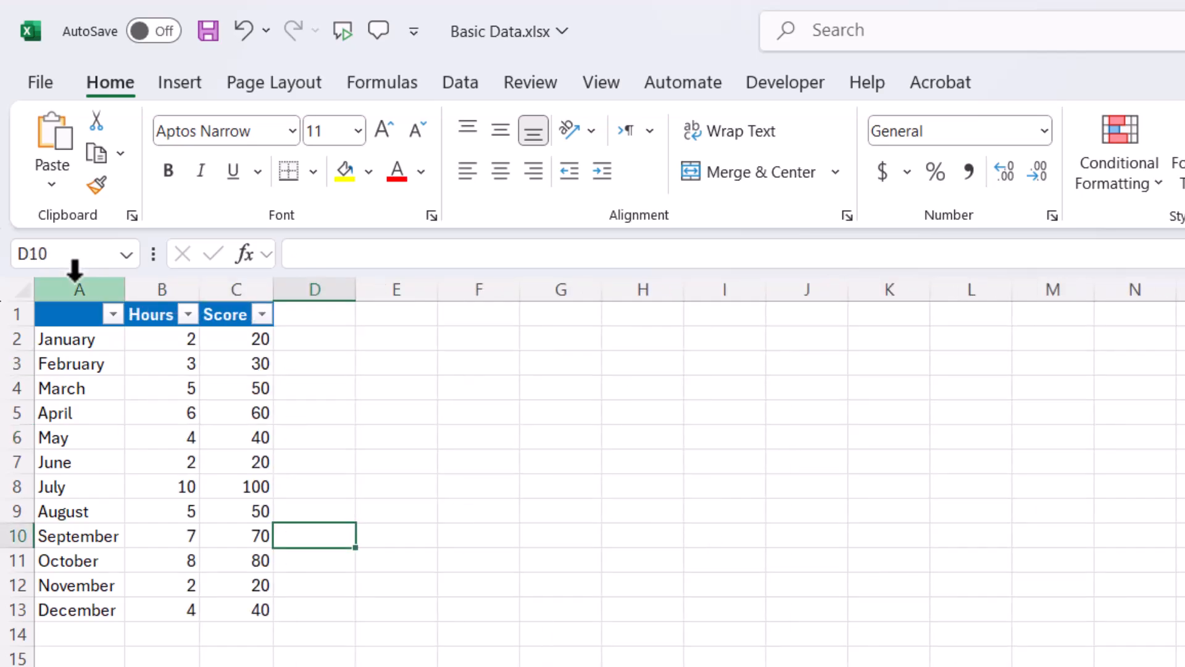
# - Examine the Hours column and January's Hours and Score cells on the sheet holding the Hours and Score data
pyautogui.moveTo(162, 316); pyautogui.dragTo(172, 609)
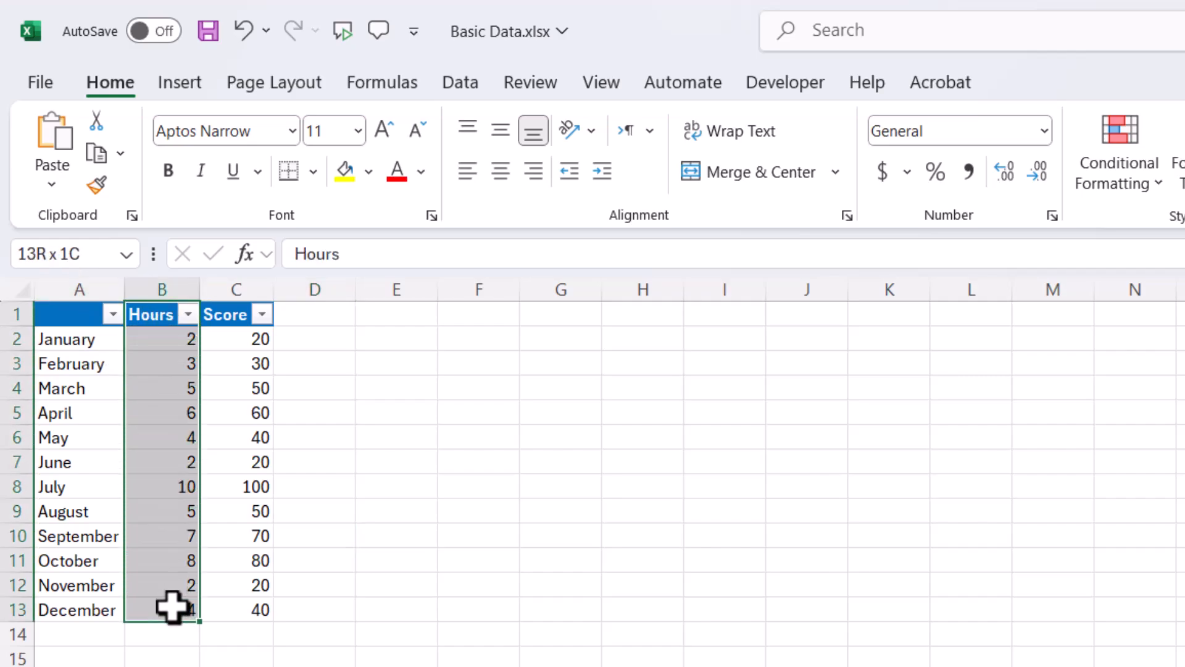
pyautogui.click(245, 340)
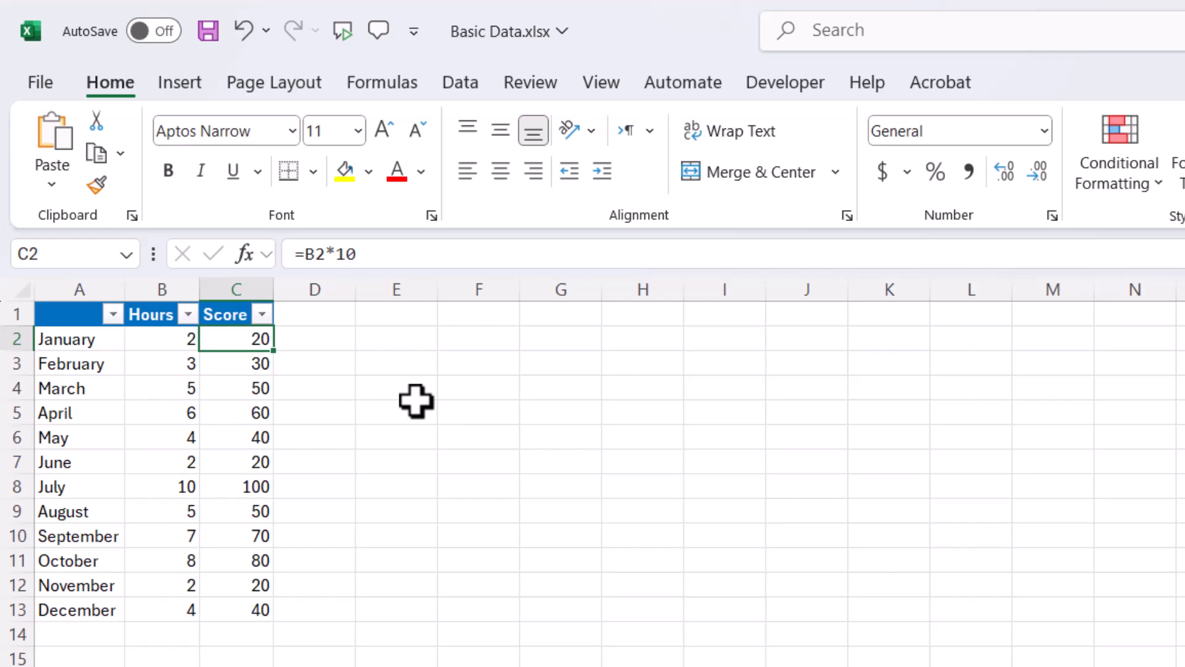
pyautogui.click(175, 341)
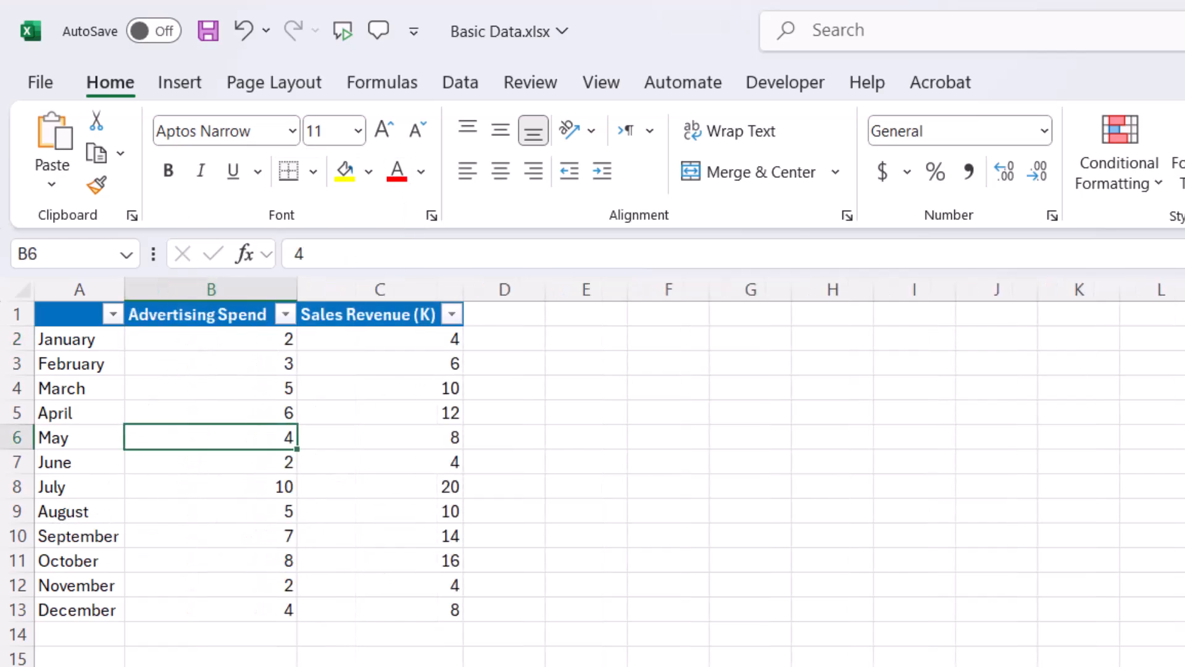
# - Insert a markers-only scatter chart from the Advertising Spend and Sales Revenue (K) data in B1:C13
pyautogui.click(489, 537)
pyautogui.moveTo(198, 313); pyautogui.dragTo(399, 602)
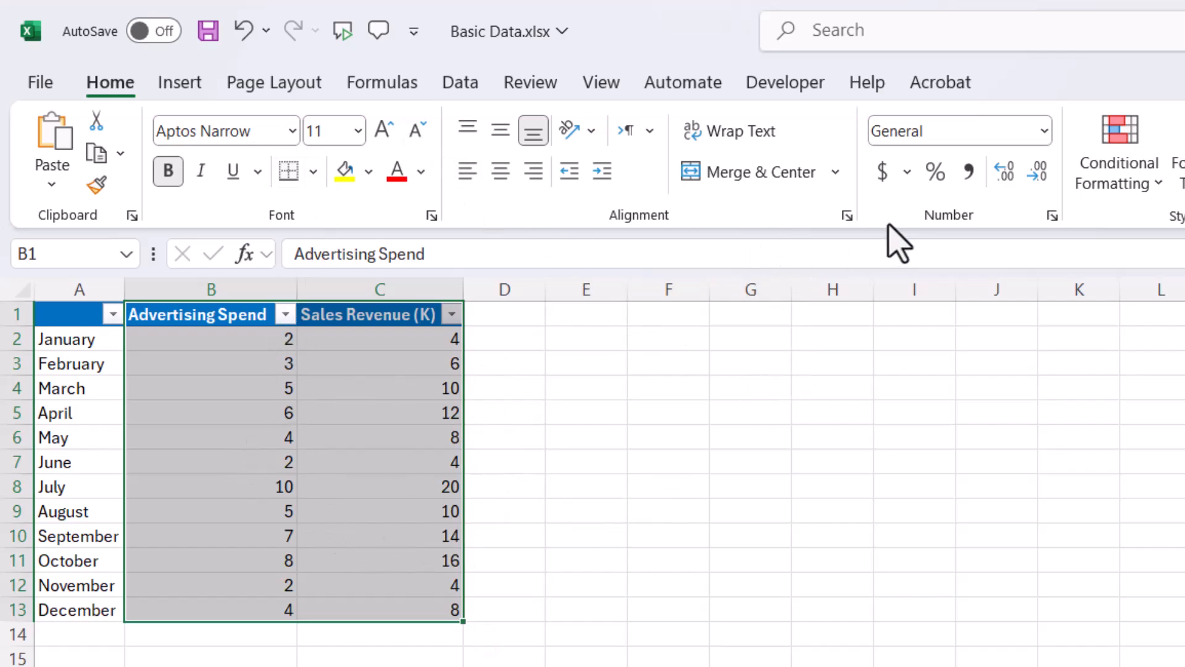
pyautogui.click(179, 82)
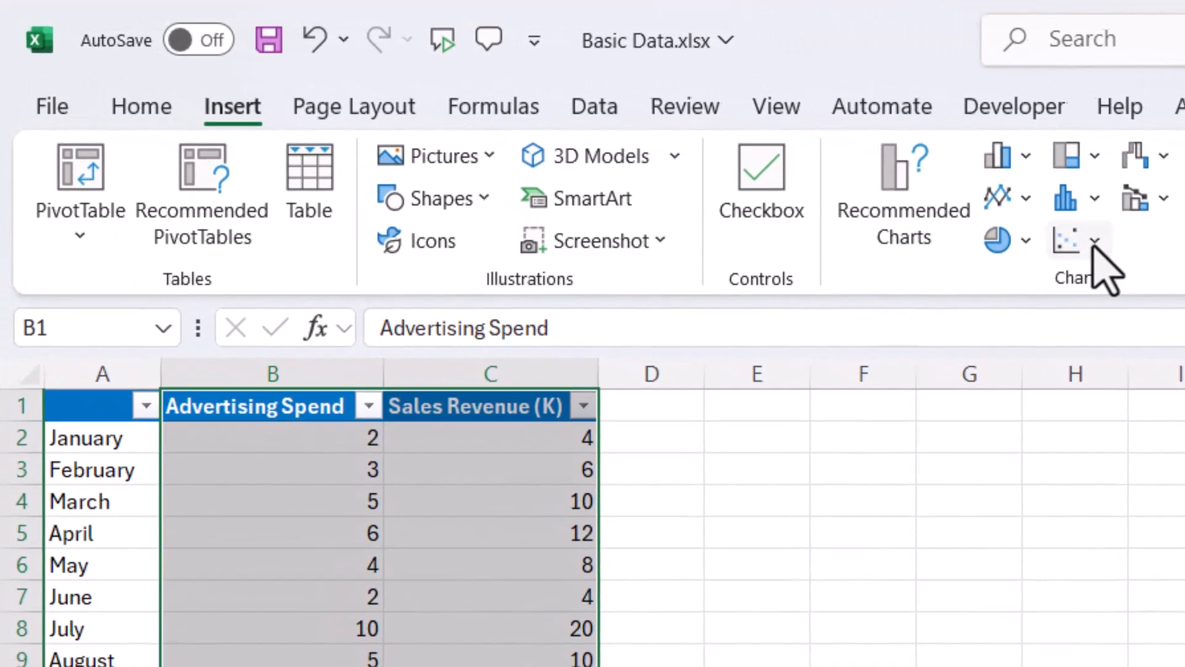
pyautogui.click(1079, 243)
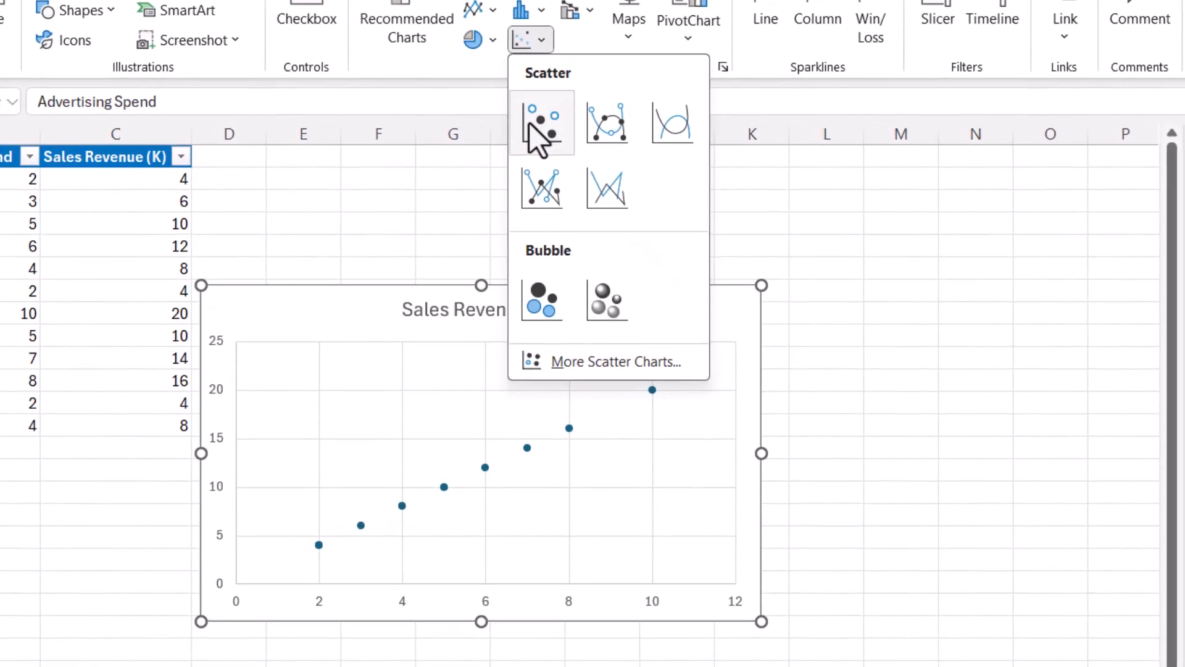
pyautogui.click(537, 127)
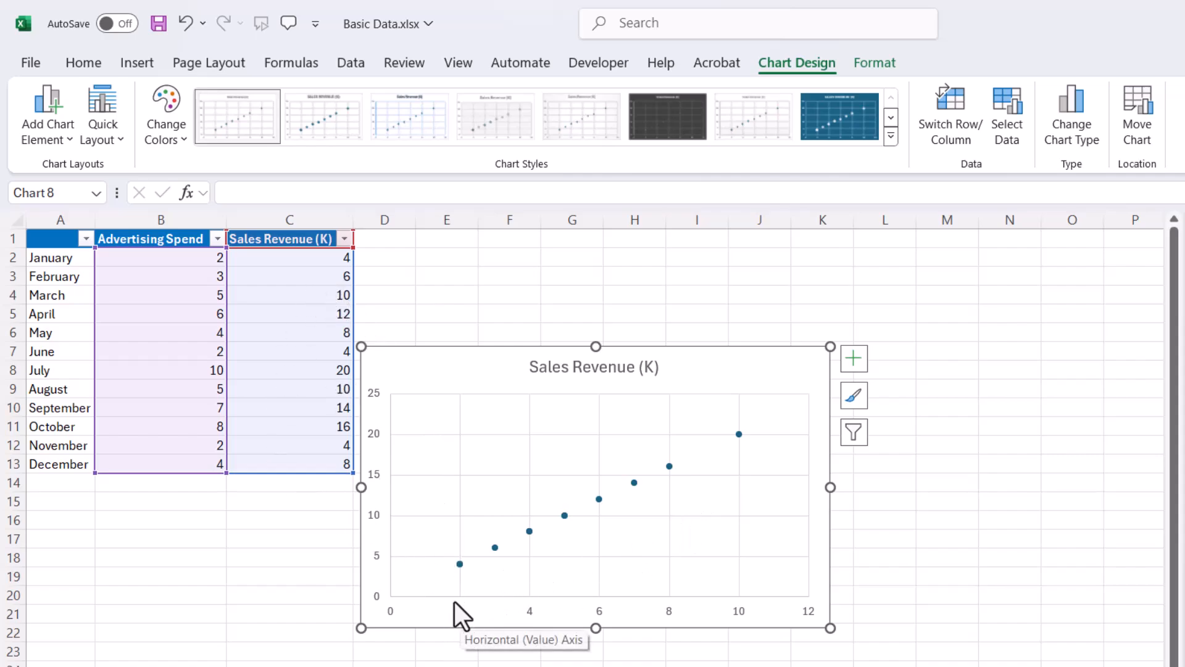
# - Set the scatter chart's horizontal axis to run from 1 to 10 with a major unit of 1
pyautogui.moveTo(458, 563)
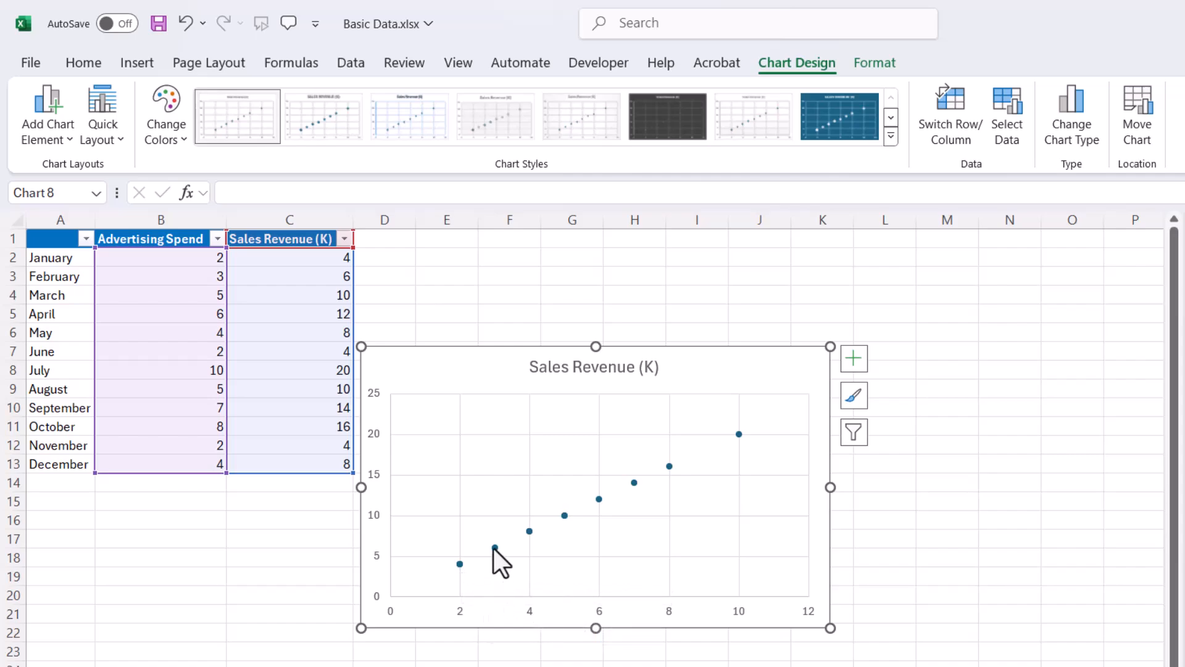
pyautogui.moveTo(494, 547)
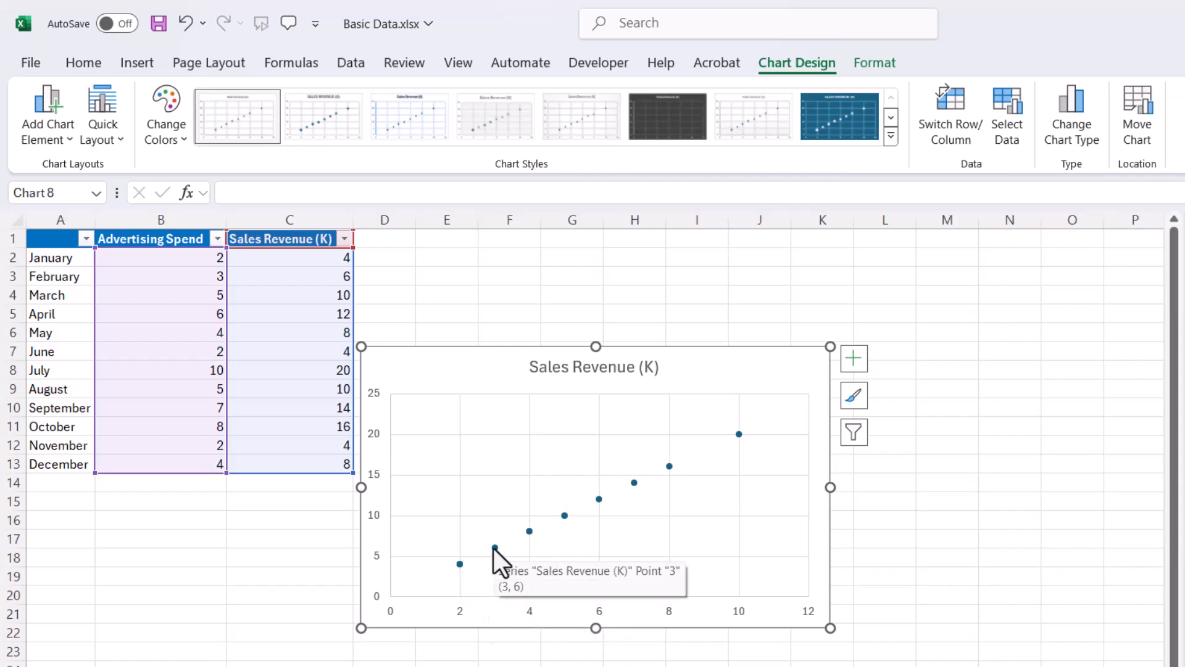
pyautogui.click(668, 612)
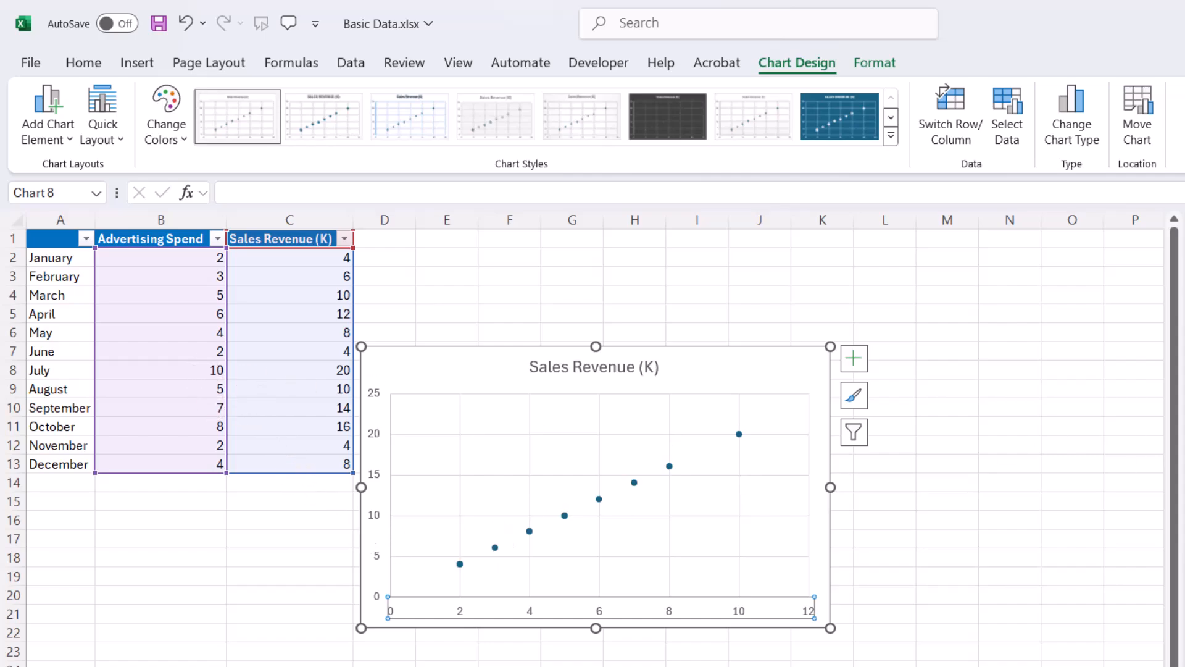
pyautogui.press('Return')
pyautogui.press('Return')
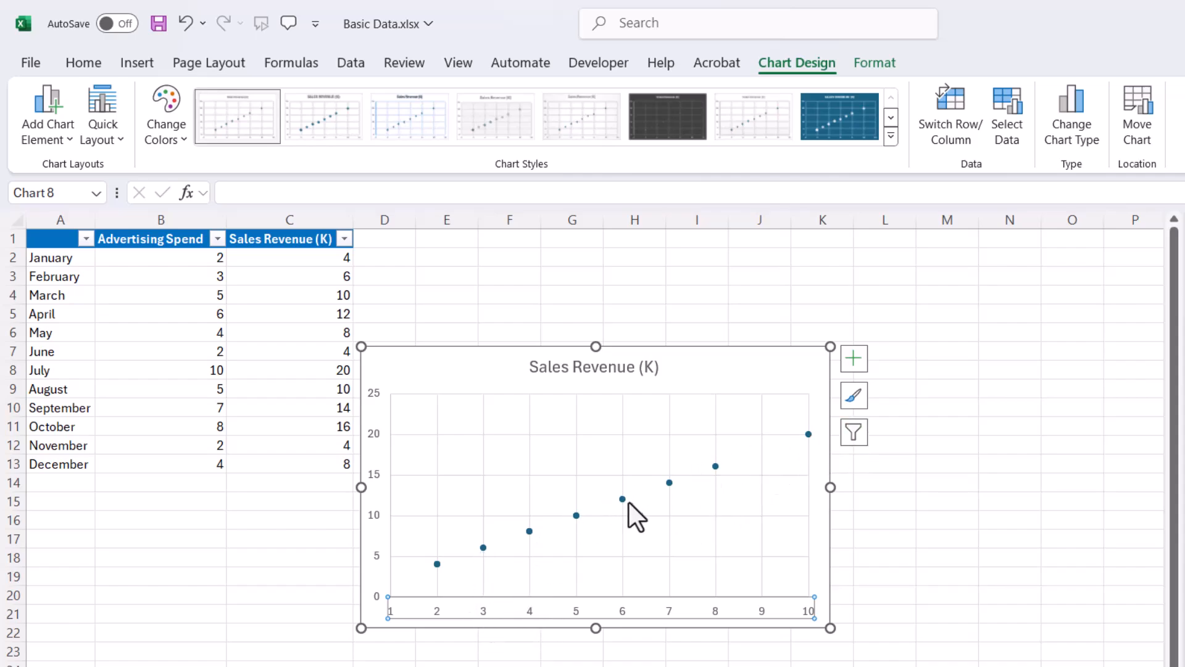
# - Inspect the scatter chart's data points at 6 and 4 on the horizontal axis
pyautogui.moveTo(620, 500)
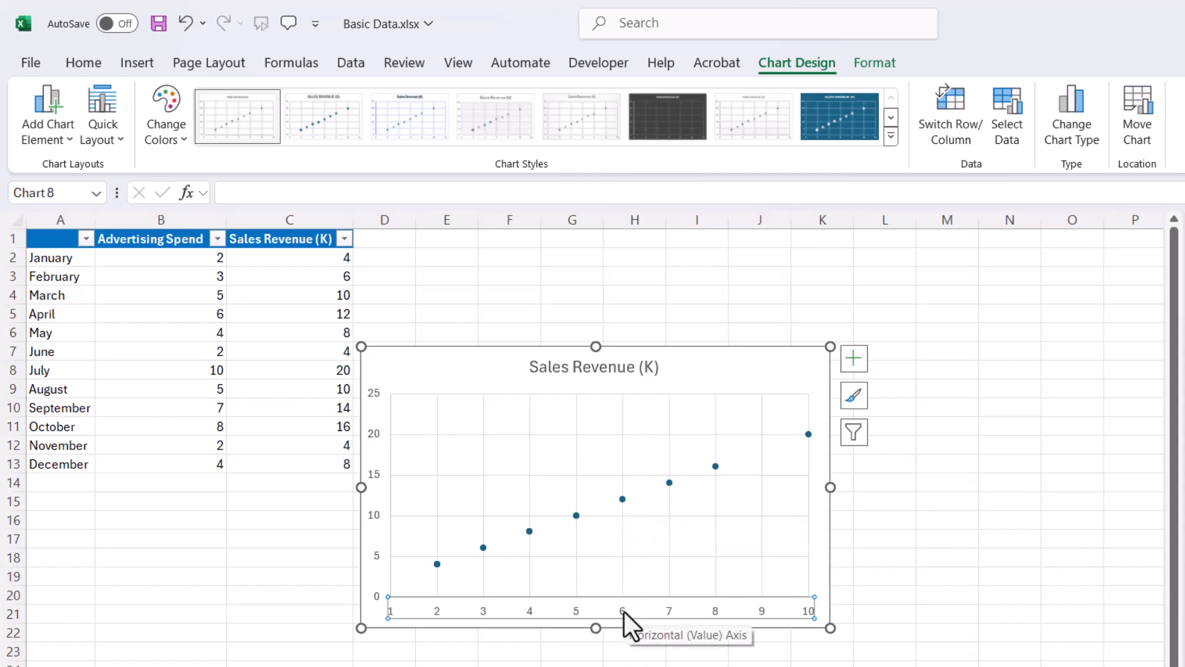
pyautogui.click(619, 498)
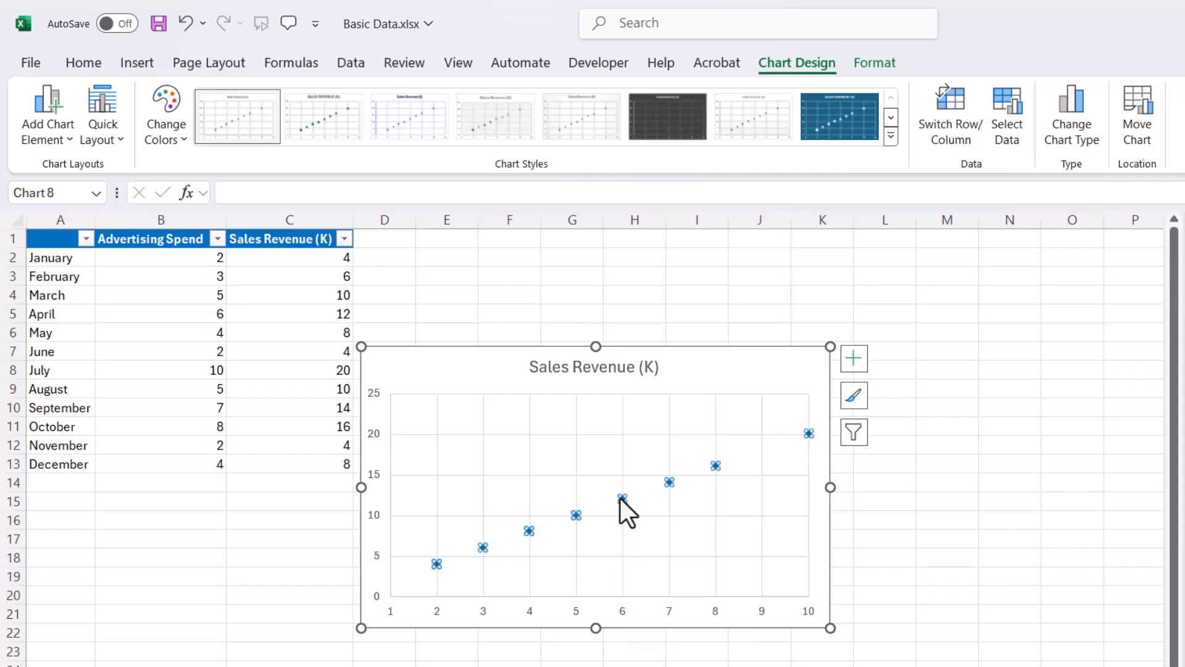
pyautogui.click(626, 509)
pyautogui.moveTo(622, 503)
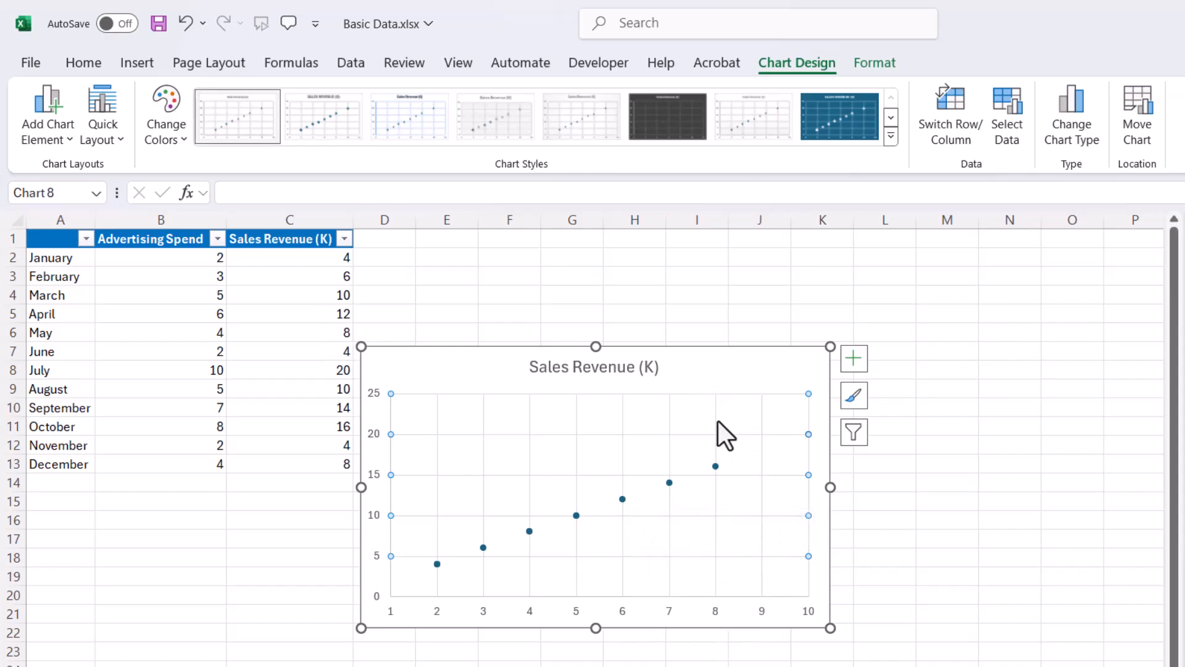
pyautogui.moveTo(531, 531)
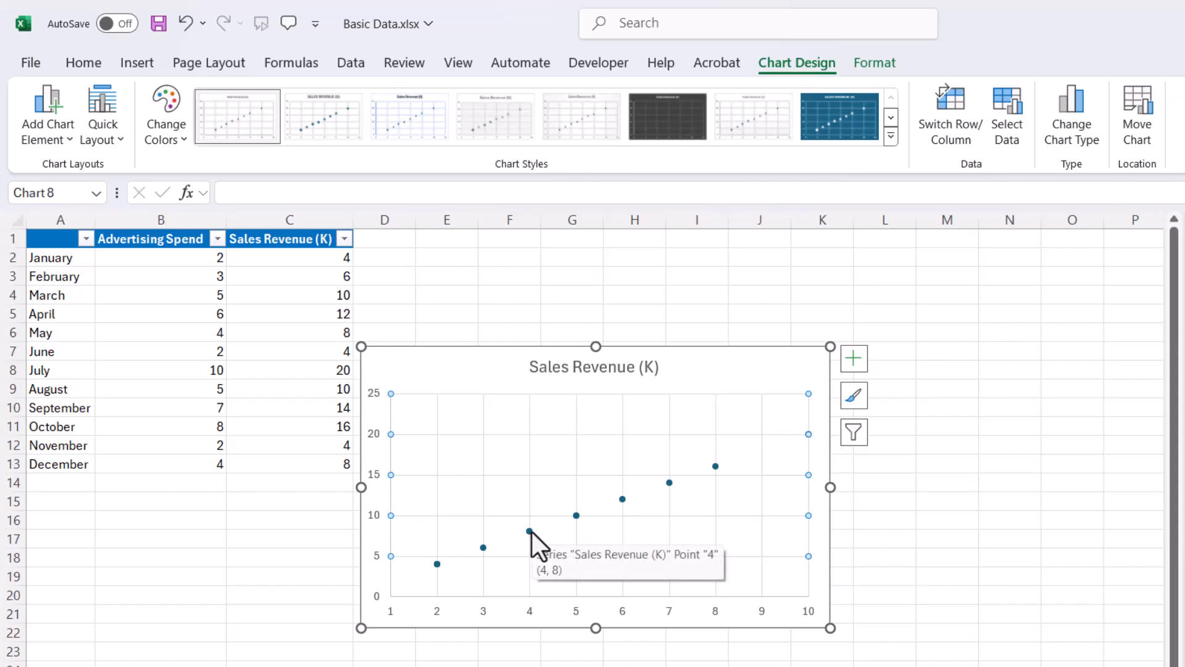
# - Try a major unit of 2 on the chart's horizontal axis and restore it to 1
pyautogui.click(758, 617)
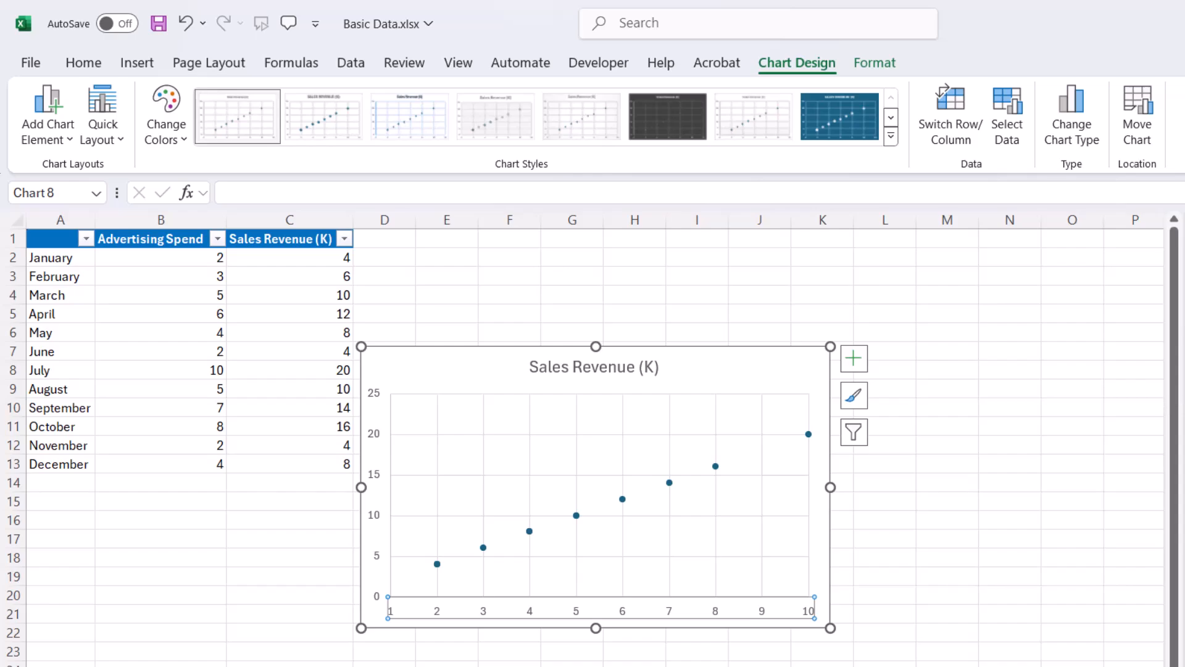
pyautogui.press('Return')
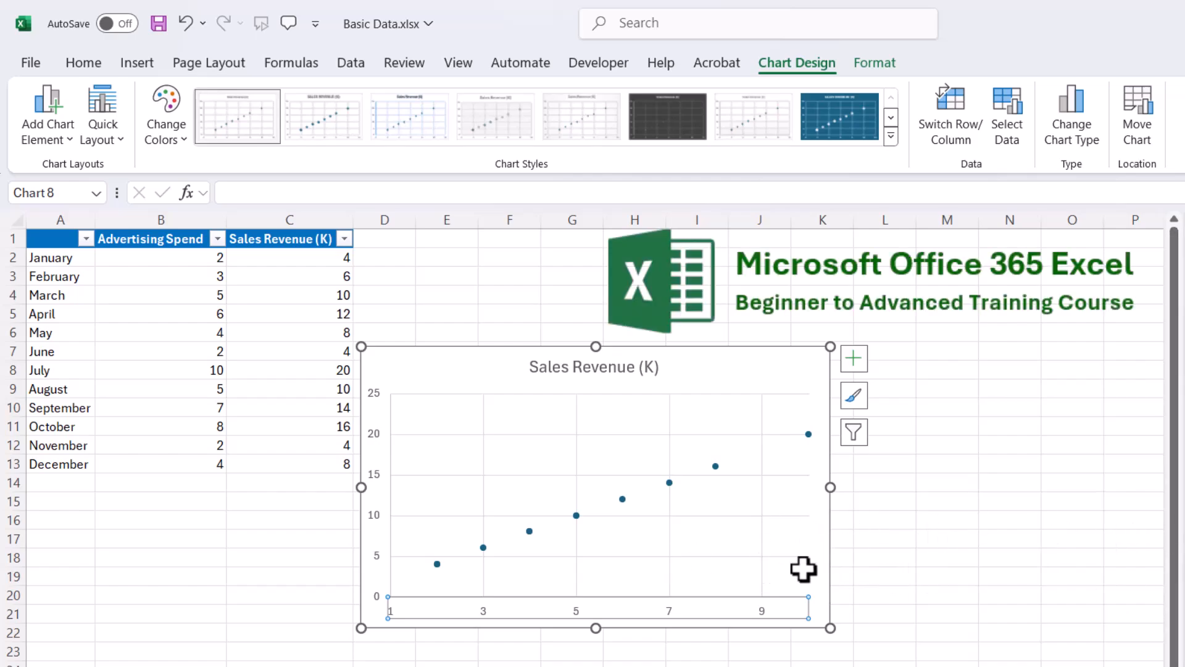
pyautogui.press('Return')
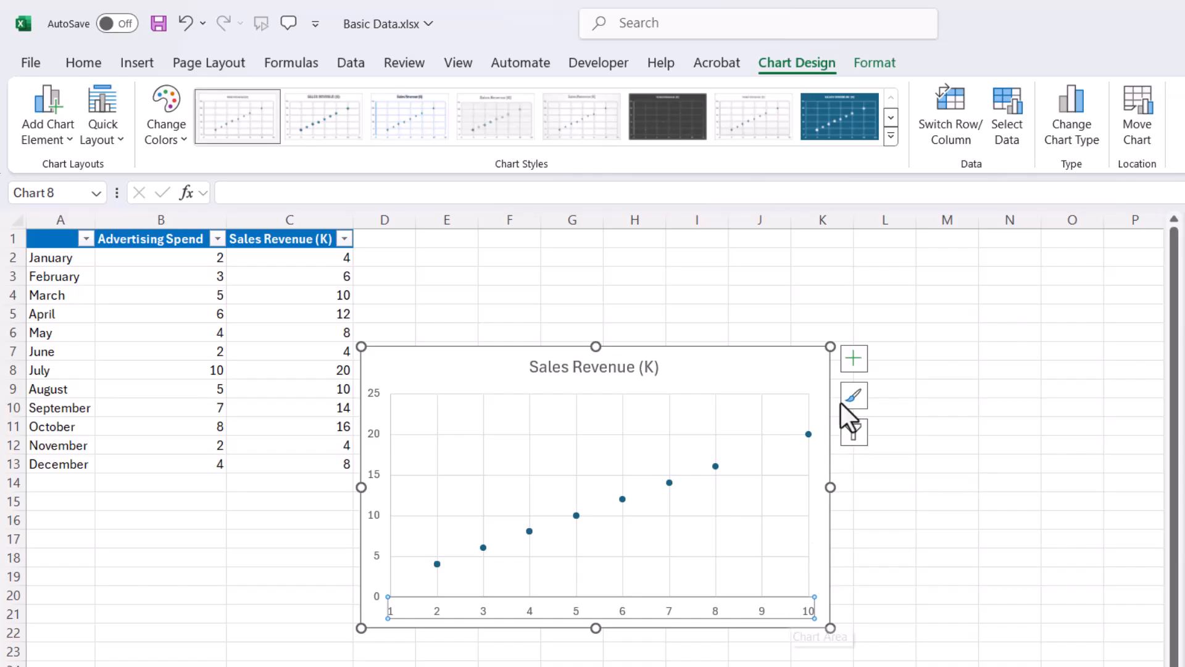
# - Add axis titles to the scatter chart and name the horizontal axis "Advertising"
pyautogui.click(852, 364)
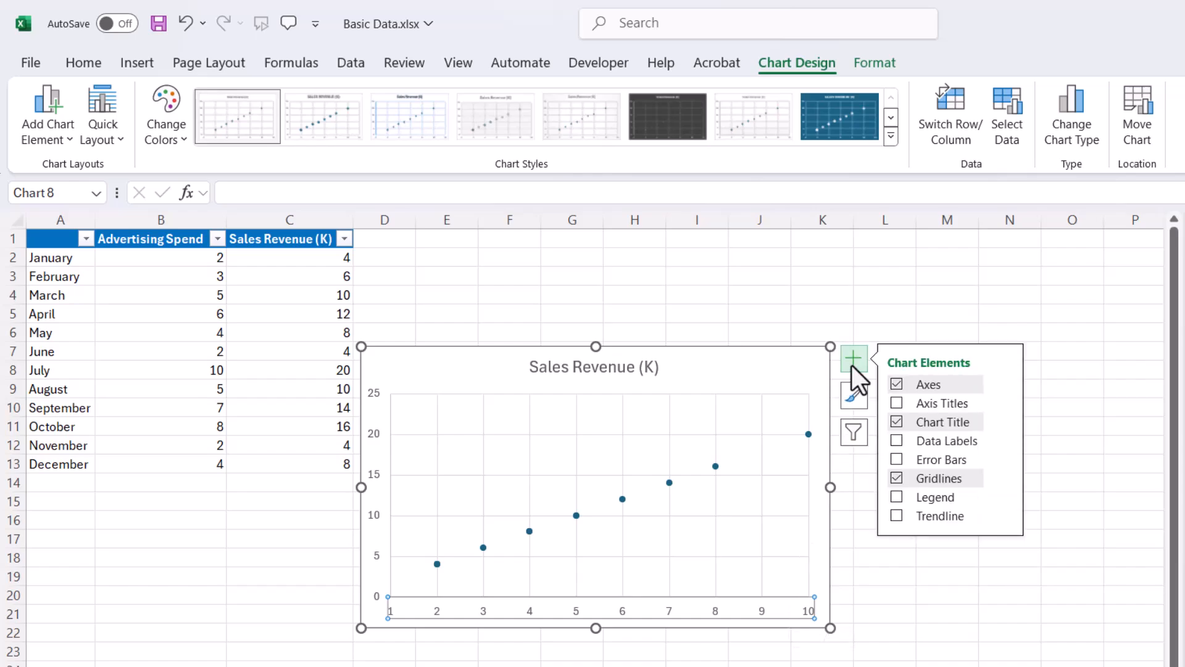
pyautogui.click(896, 403)
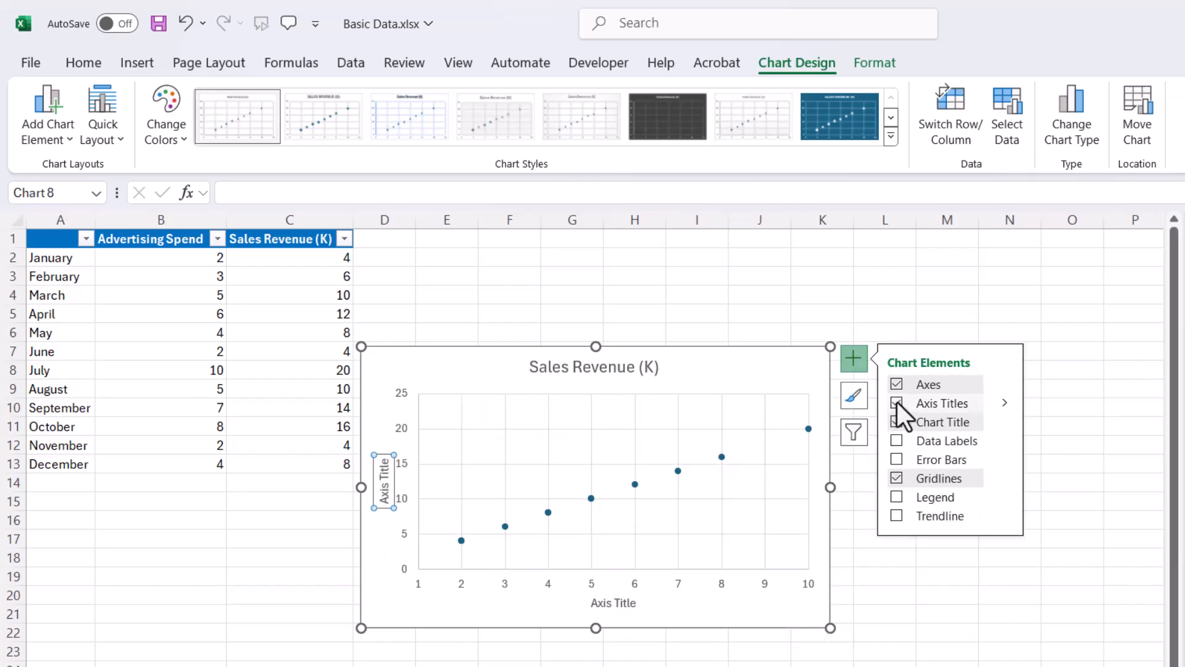
pyautogui.click(611, 604)
pyautogui.doubleClick(611, 604)
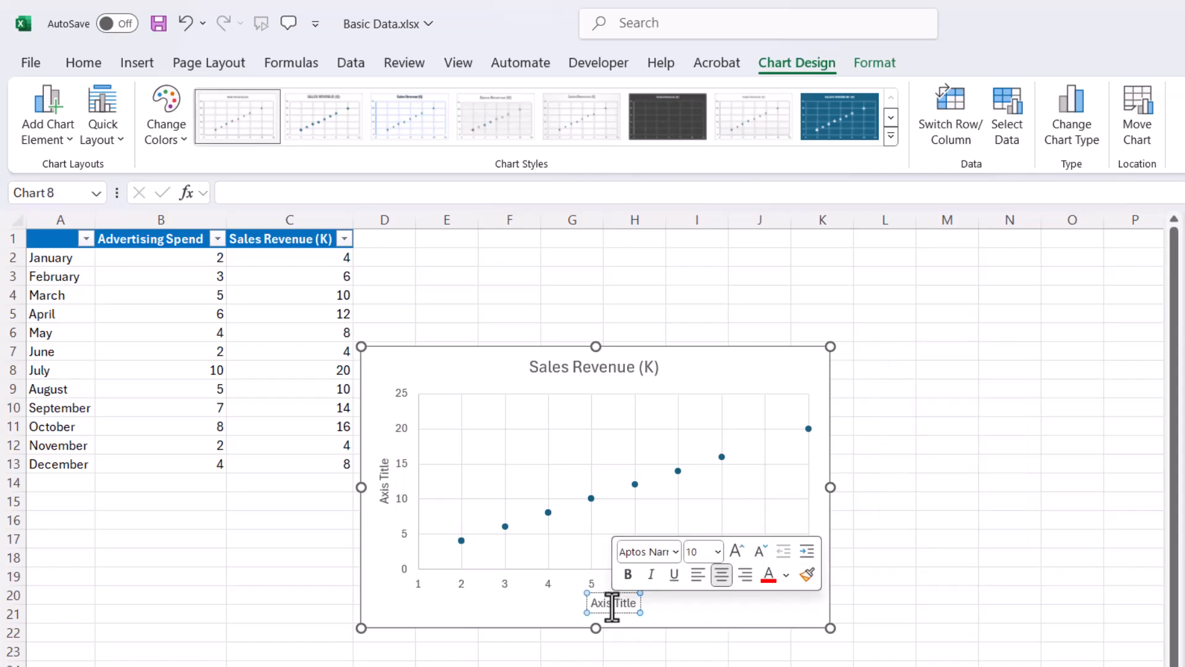
pyautogui.doubleClick(632, 602)
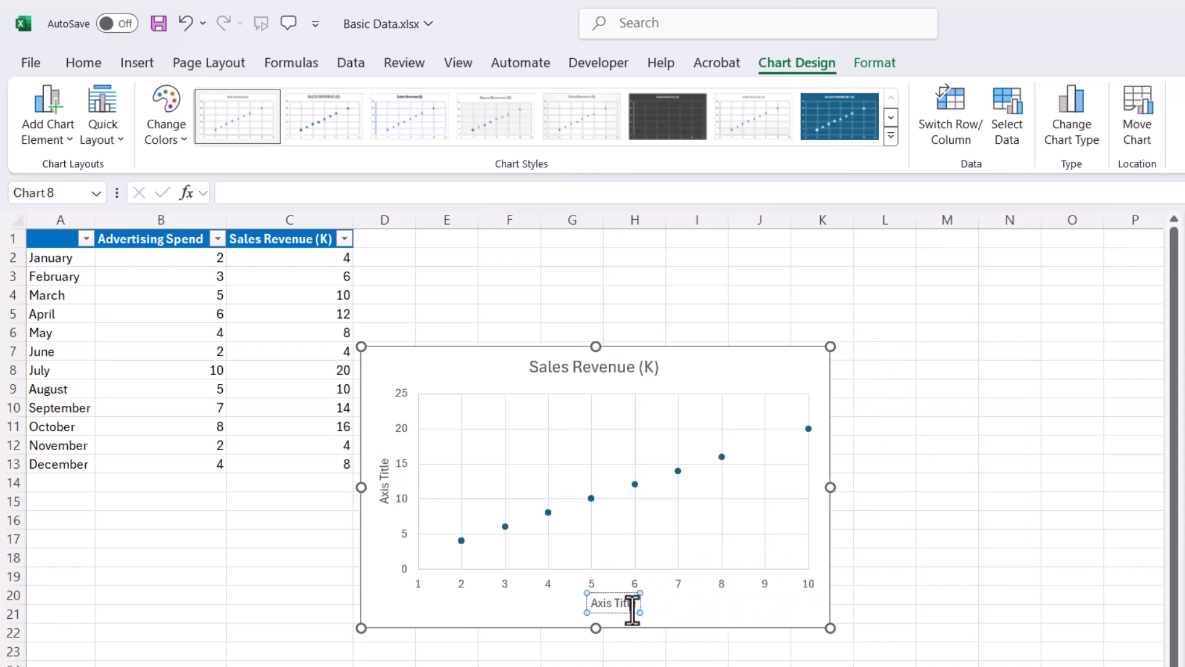
pyautogui.press('BackSpace')
pyautogui.press('BackSpace')
pyautogui.press('BackSpace')
pyautogui.press('BackSpace')
pyautogui.press('BackSpace')
pyautogui.write('d')
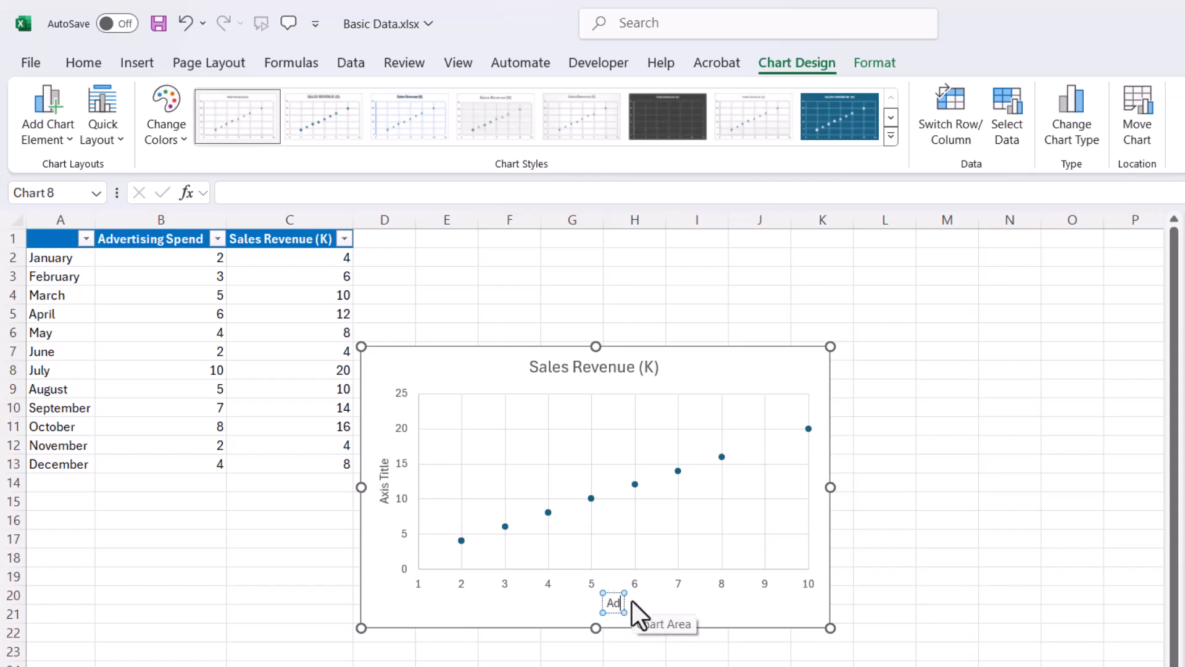
pyautogui.write('verti')
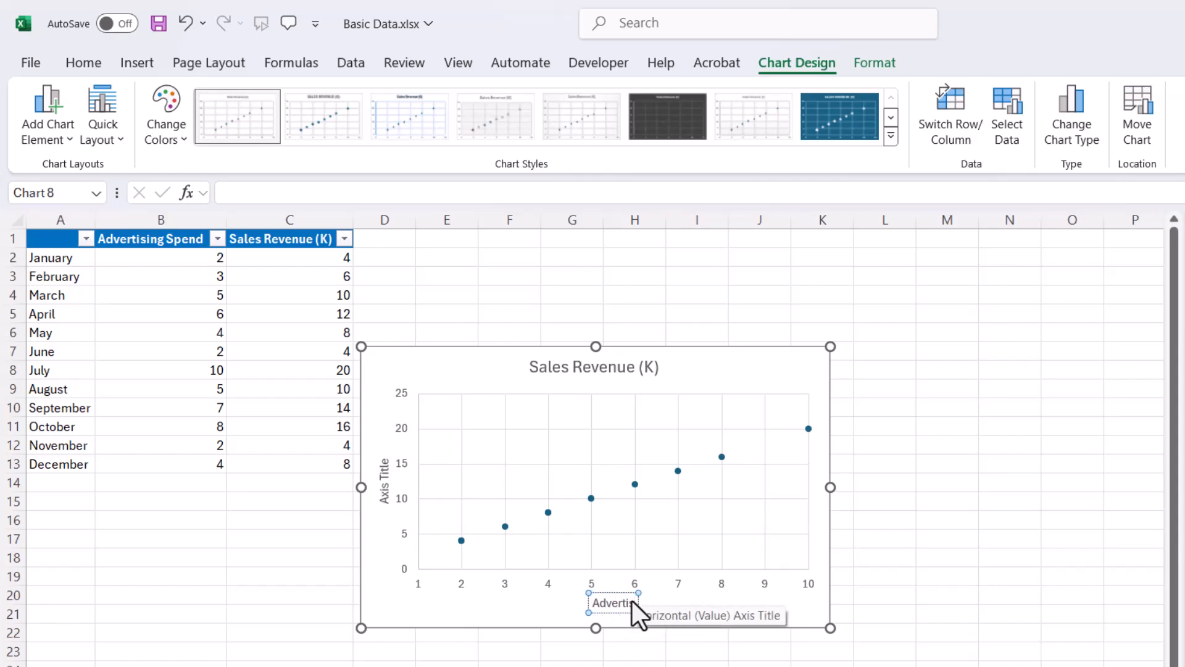
pyautogui.write('sin')
pyautogui.write('in')
pyautogui.press('BackSpace')
pyautogui.press('BackSpace')
pyautogui.write('g')
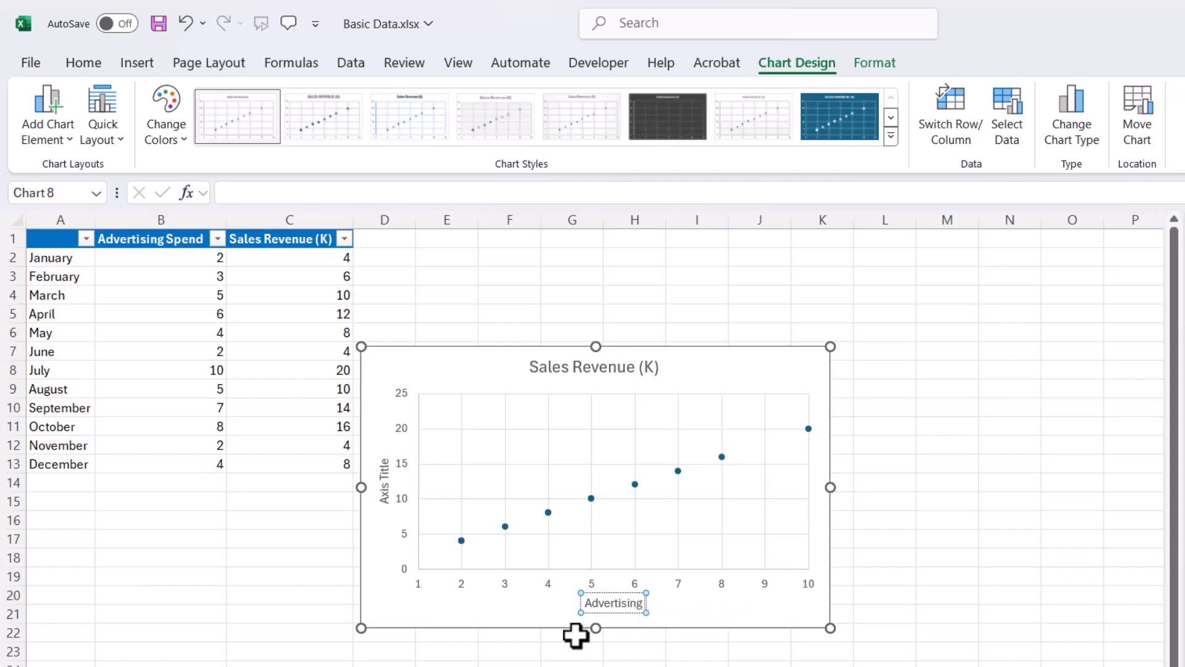
pyautogui.click(448, 550)
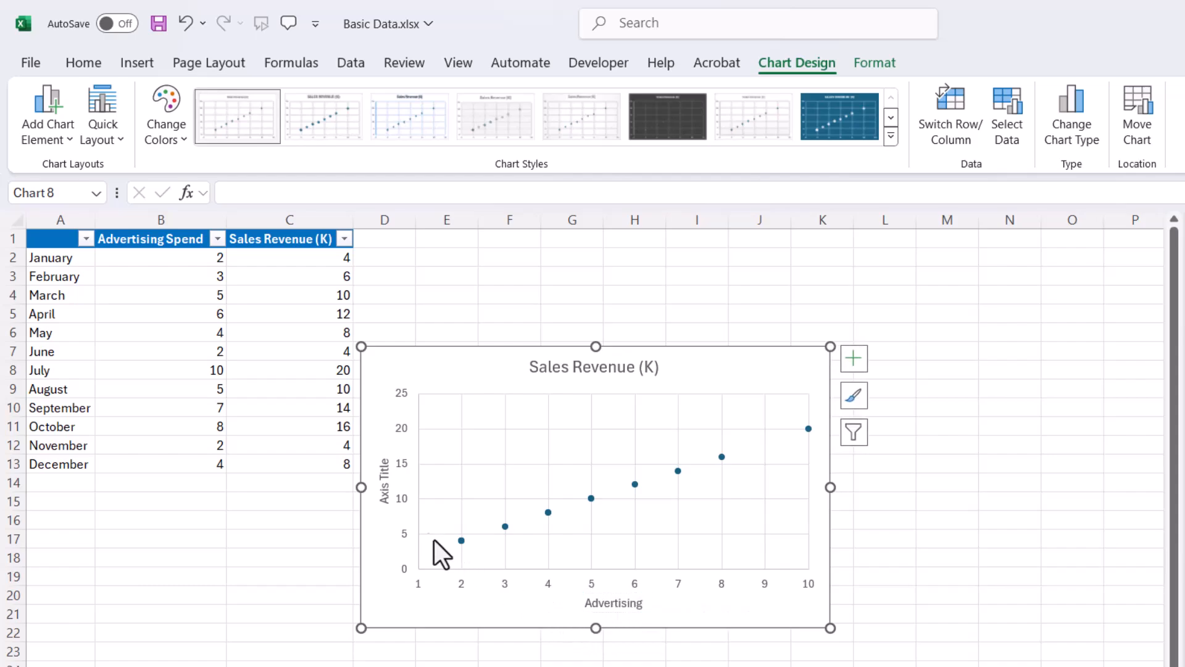
# - Name the scatter chart's vertical axis title "Revenue (1000)"
pyautogui.click(379, 484)
pyautogui.tripleClick(379, 484)
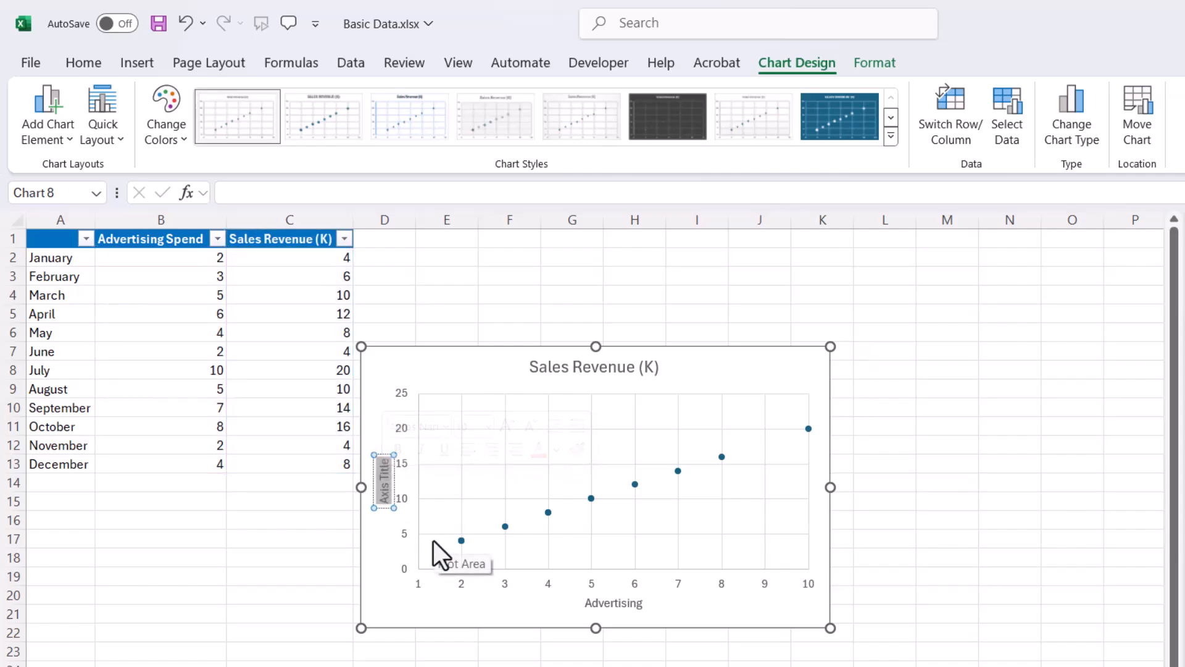
pyautogui.write('Re')
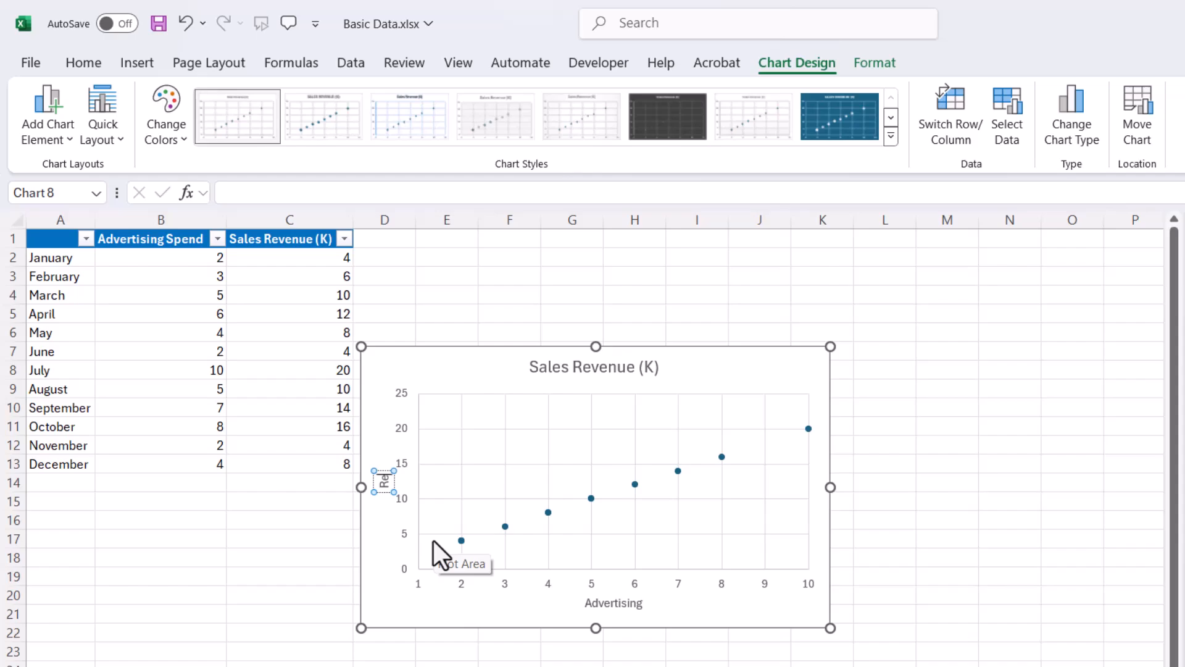
pyautogui.write('venue')
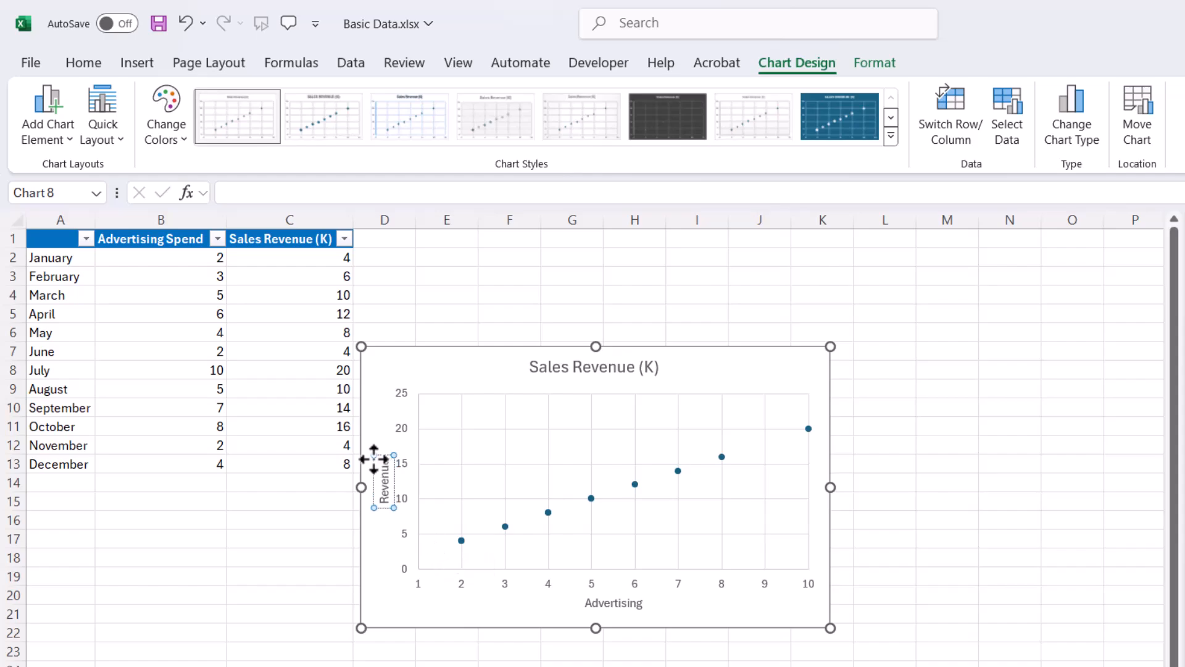
pyautogui.write(' (1000')
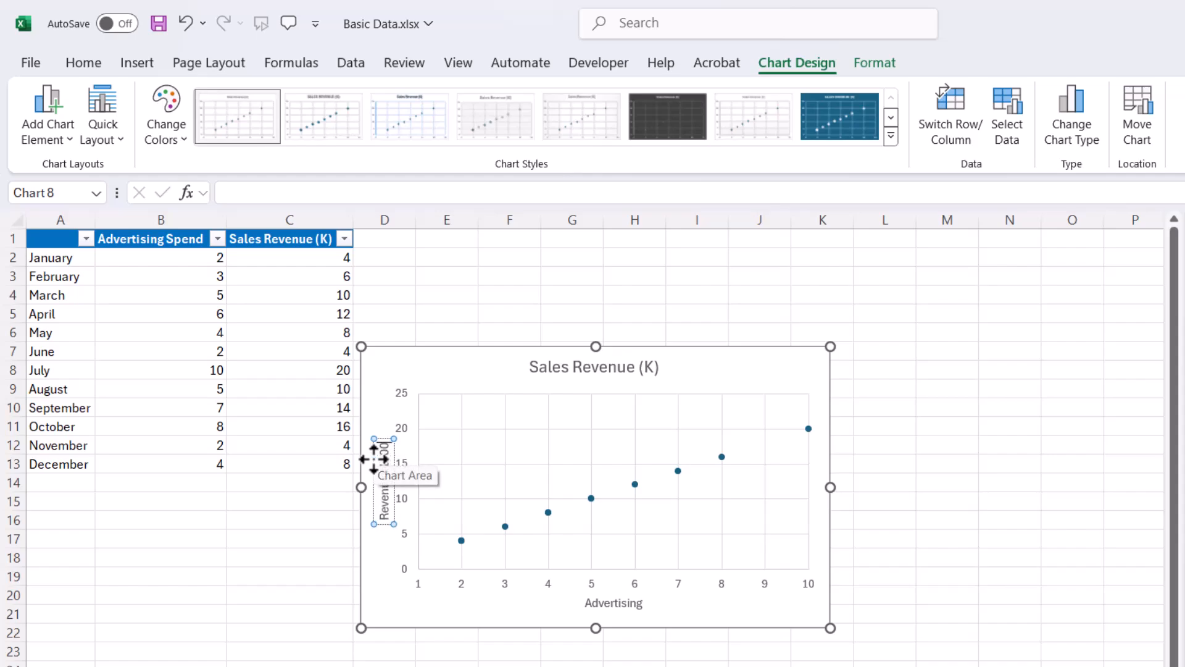
pyautogui.write(')')
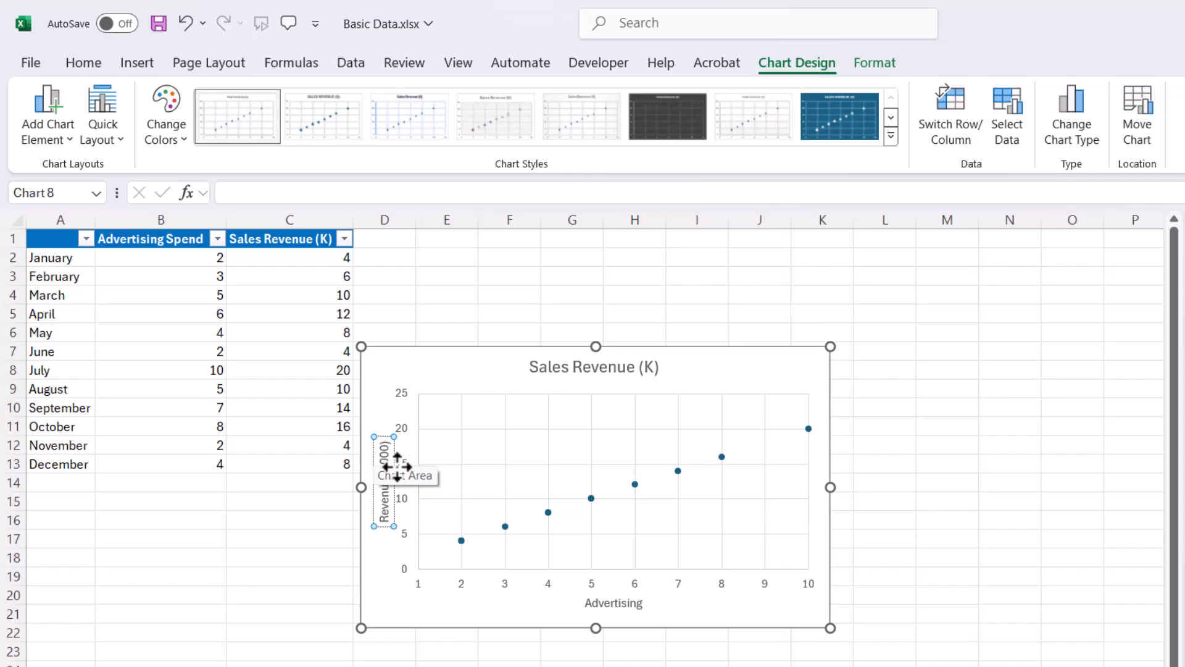
pyautogui.click(947, 521)
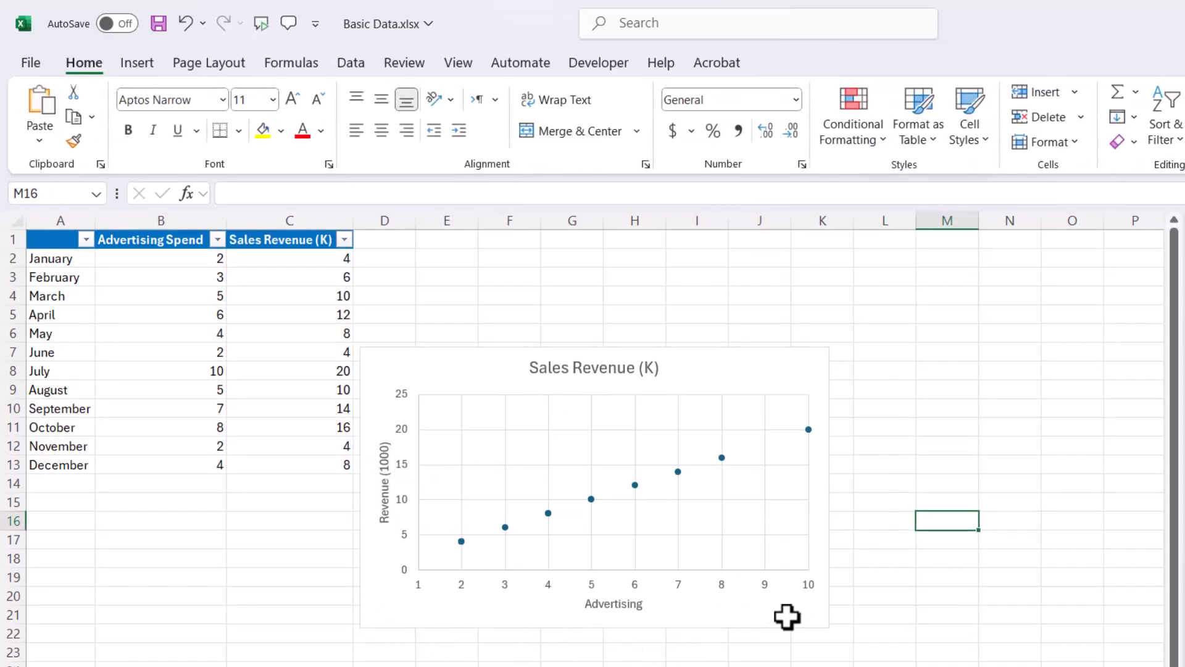
# - Replace the existing chart with a markers-only scatter chart of A1:C13, enlarged to reach column M and row 23
pyautogui.moveTo(688, 361); pyautogui.dragTo(708, 298)
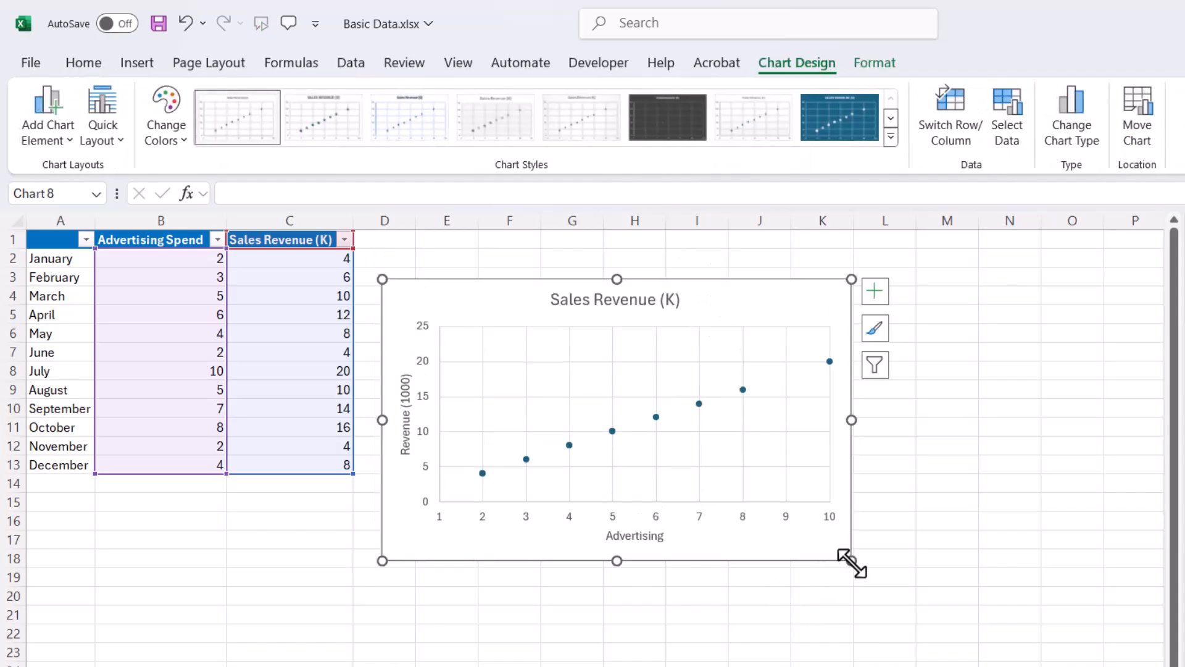
pyautogui.press('Delete')
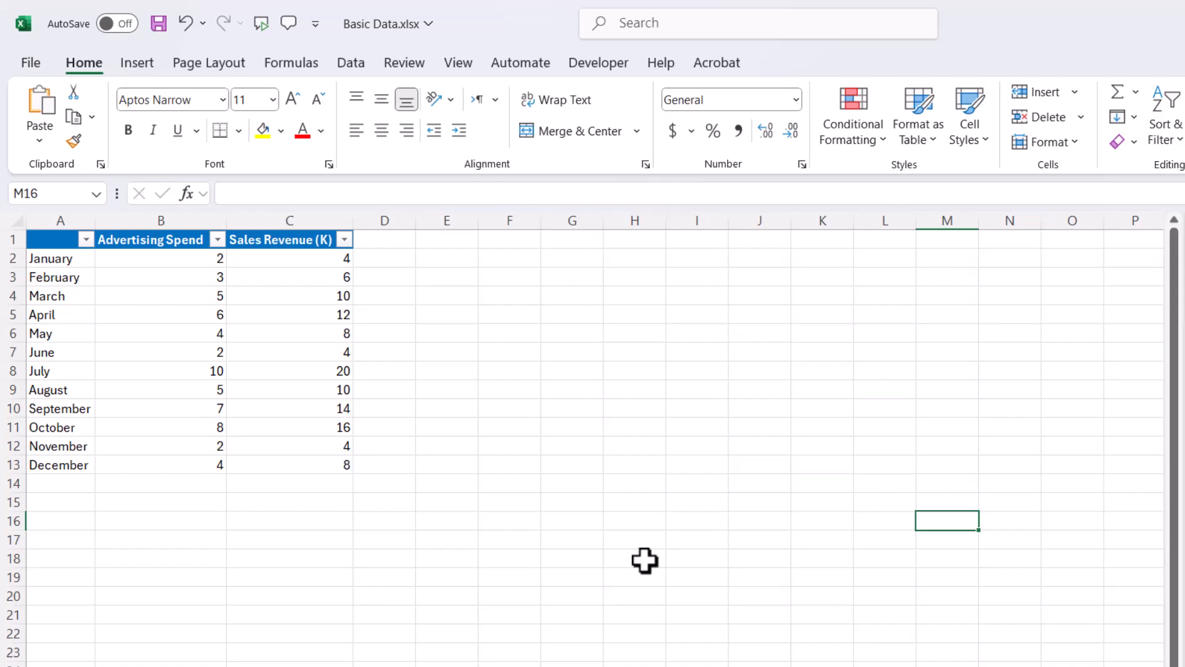
pyautogui.moveTo(64, 242); pyautogui.dragTo(329, 458)
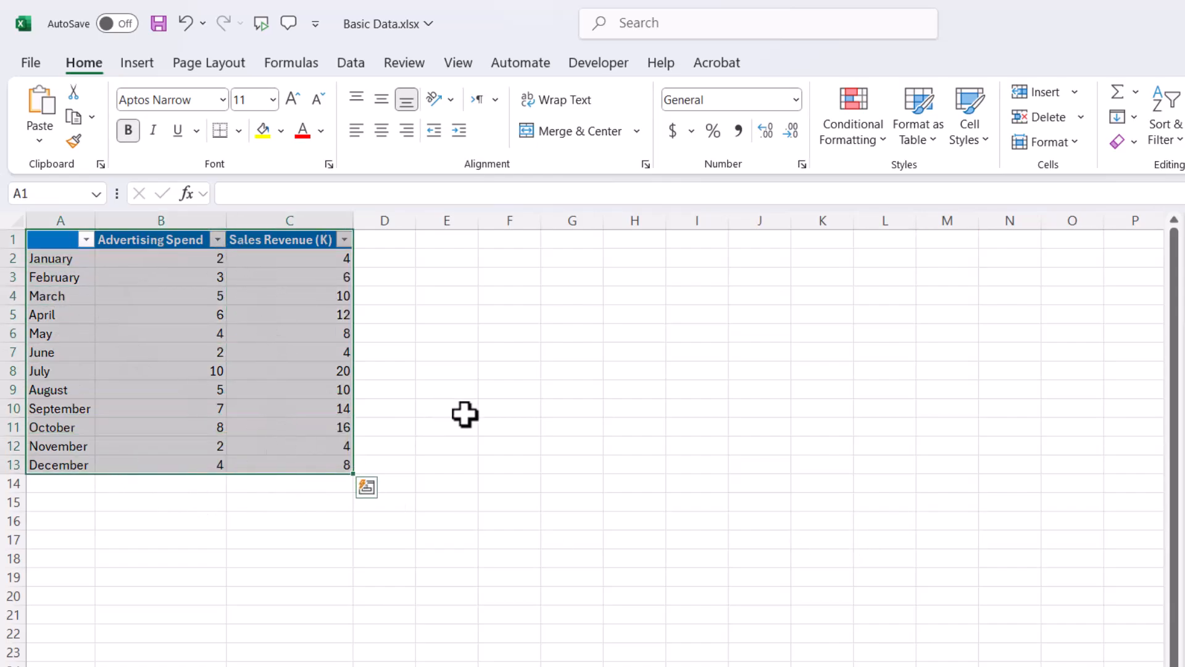
pyautogui.click(140, 68)
pyautogui.click(639, 141)
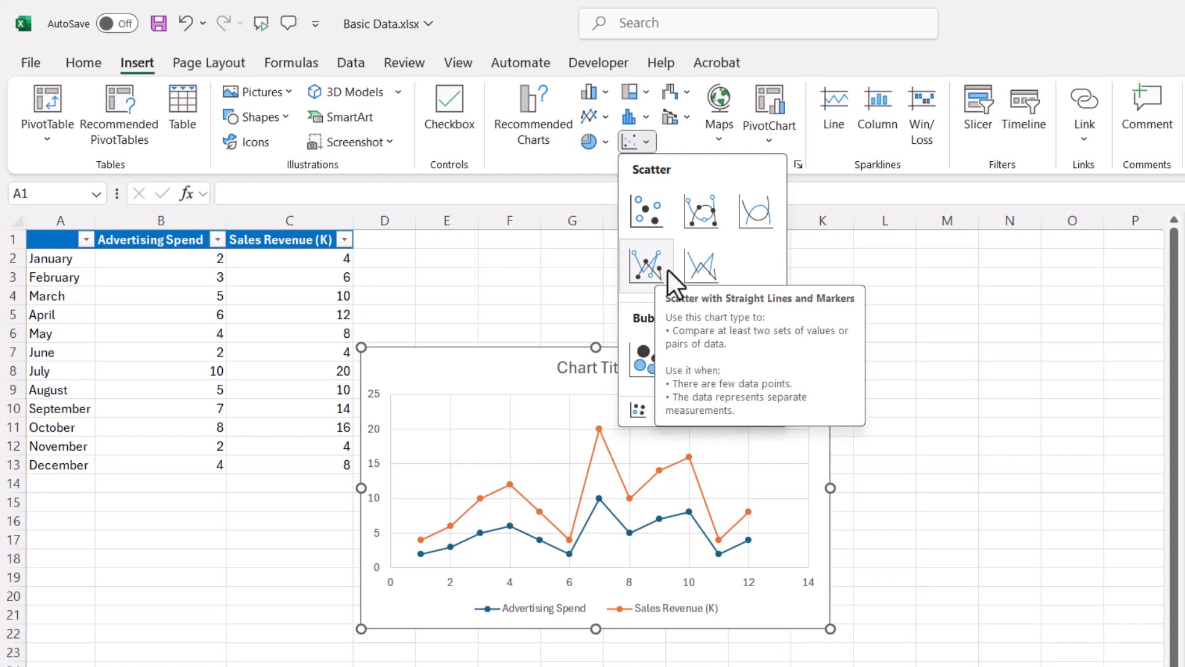
pyautogui.click(647, 210)
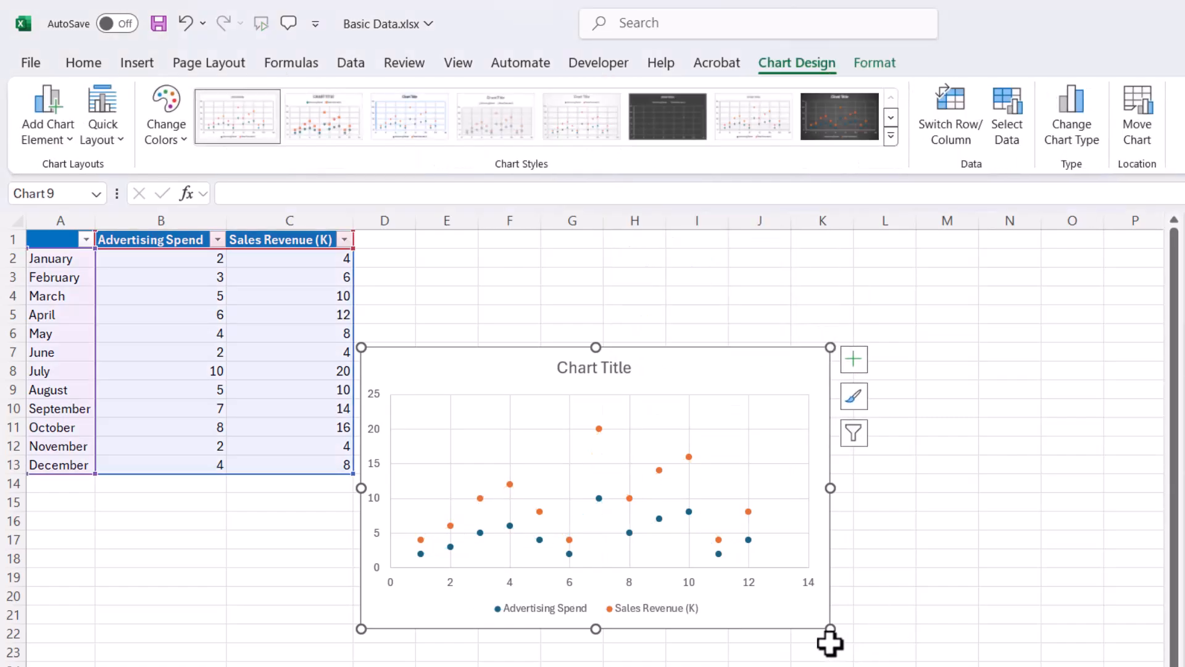
pyautogui.moveTo(830, 628); pyautogui.dragTo(941, 659)
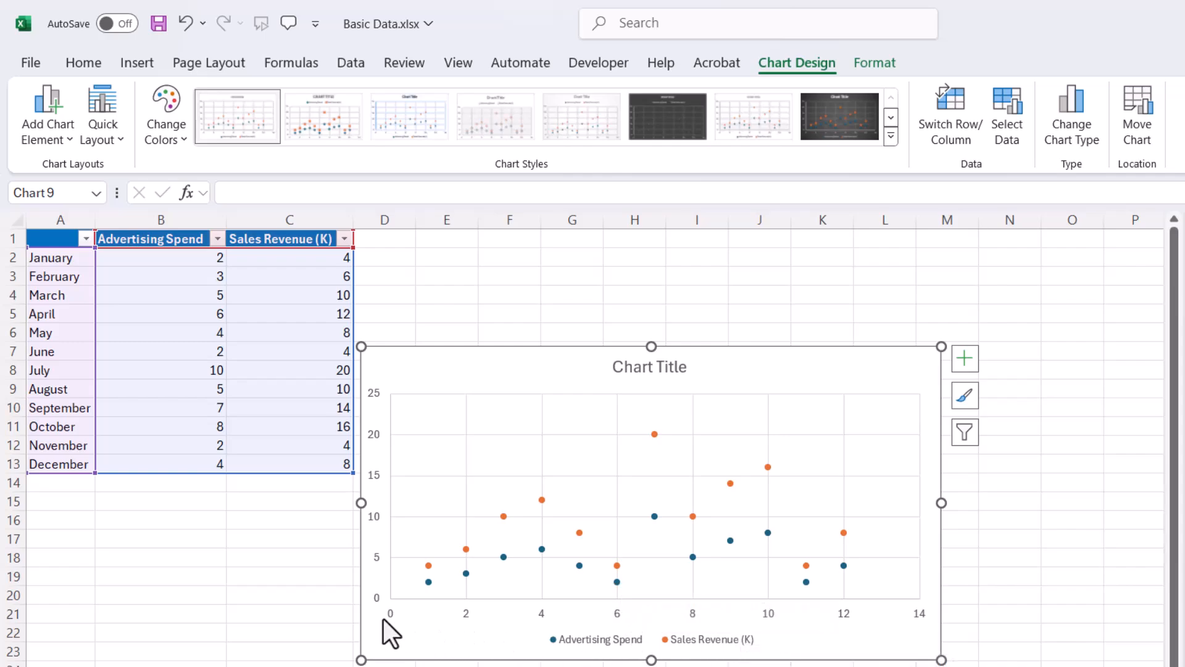
# - Set the new scatter chart's horizontal axis to run from 0 to 13 with a major unit of 1
pyautogui.click(694, 617)
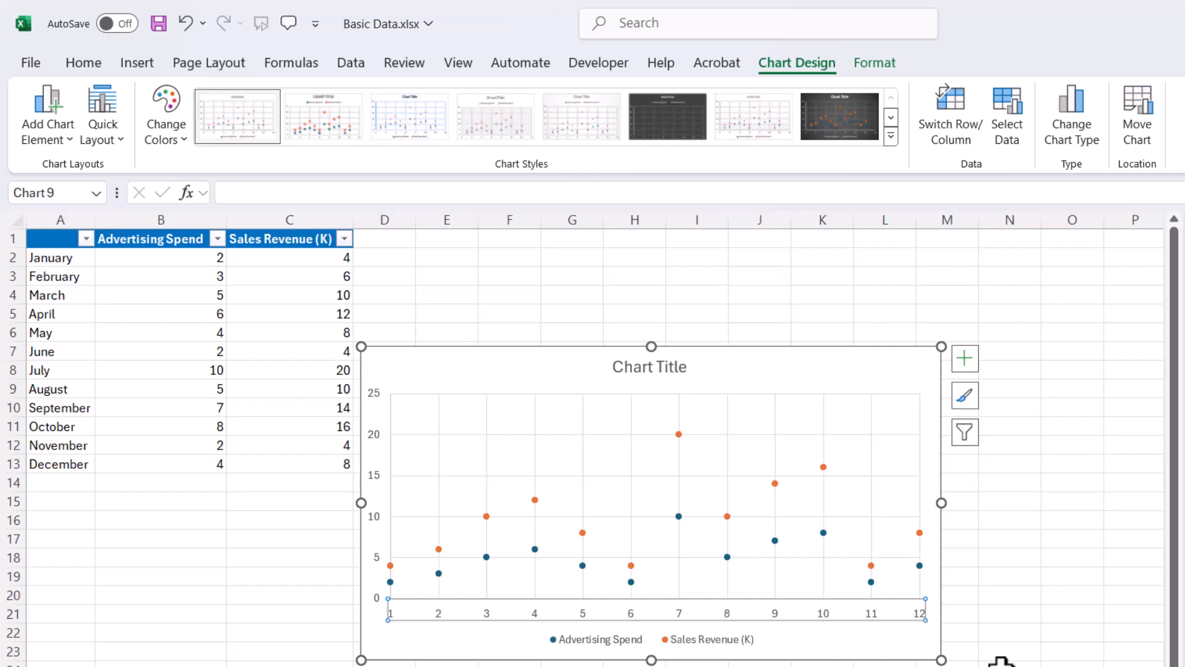
pyautogui.click(1007, 630)
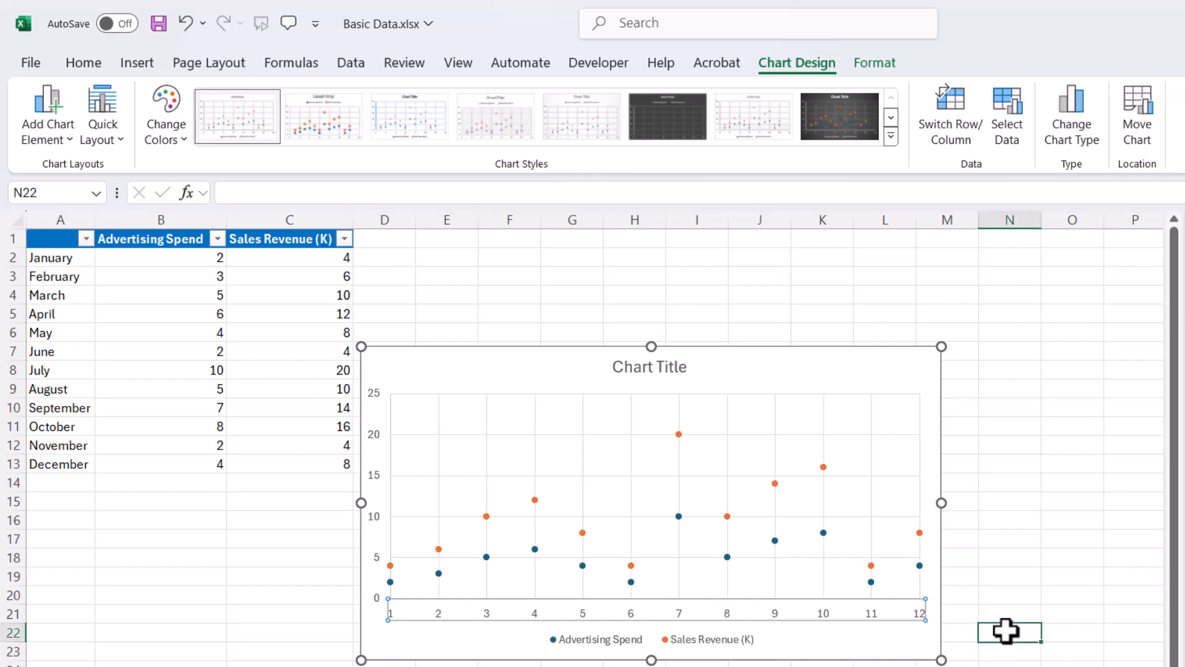
pyautogui.click(875, 616)
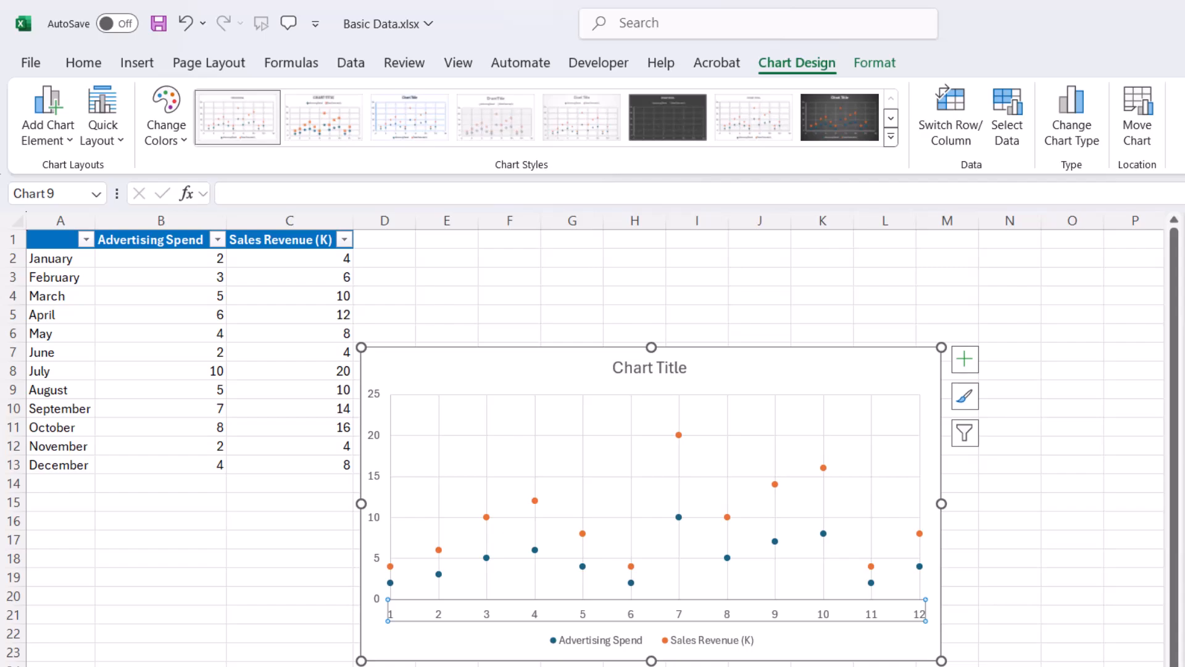
pyautogui.press('Return')
pyautogui.press('Return')
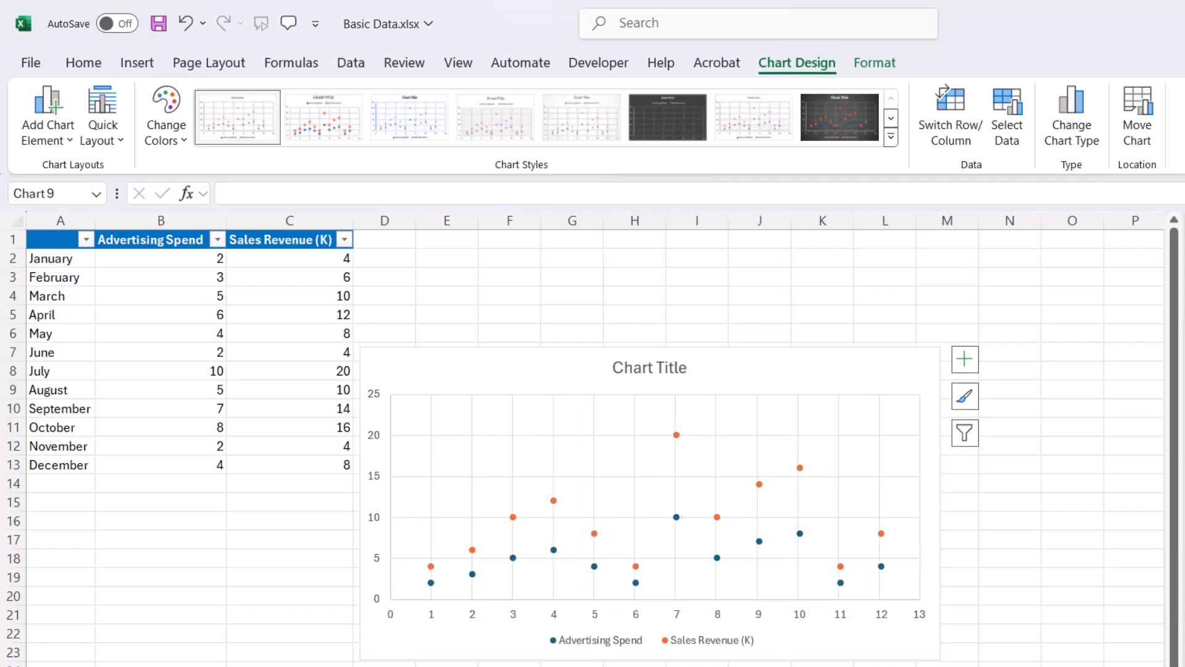
pyautogui.click(822, 666)
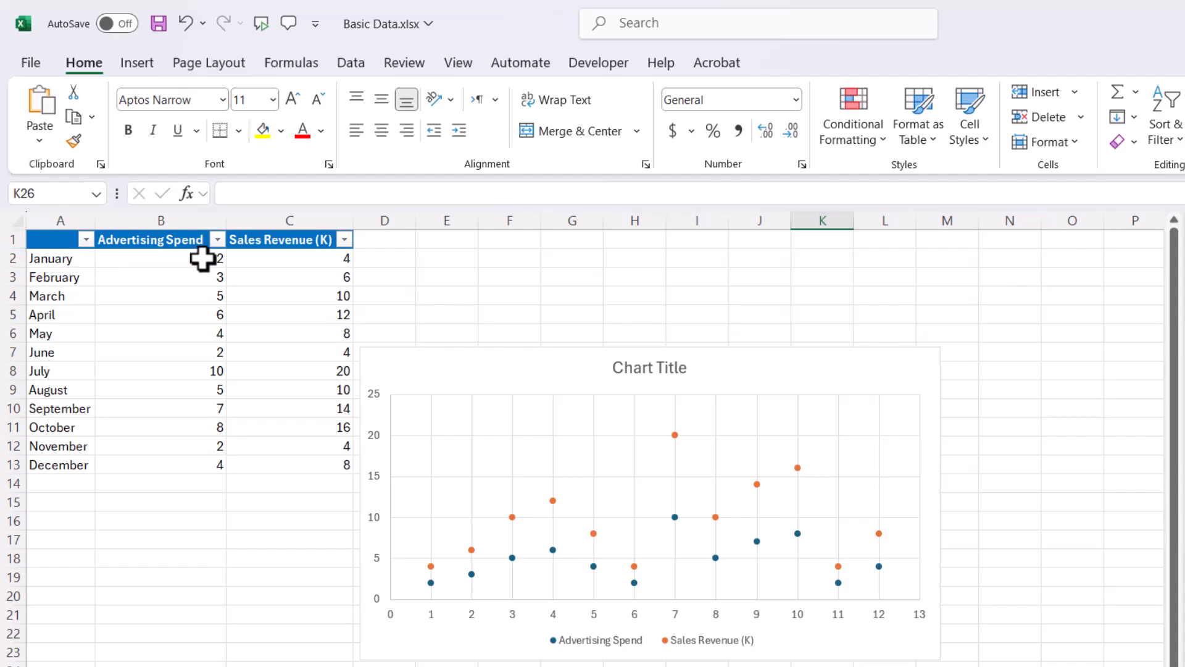
# - Replace the scatter chart's default title with "Relationship between advertising and Revenue"
pyautogui.moveTo(430, 586)
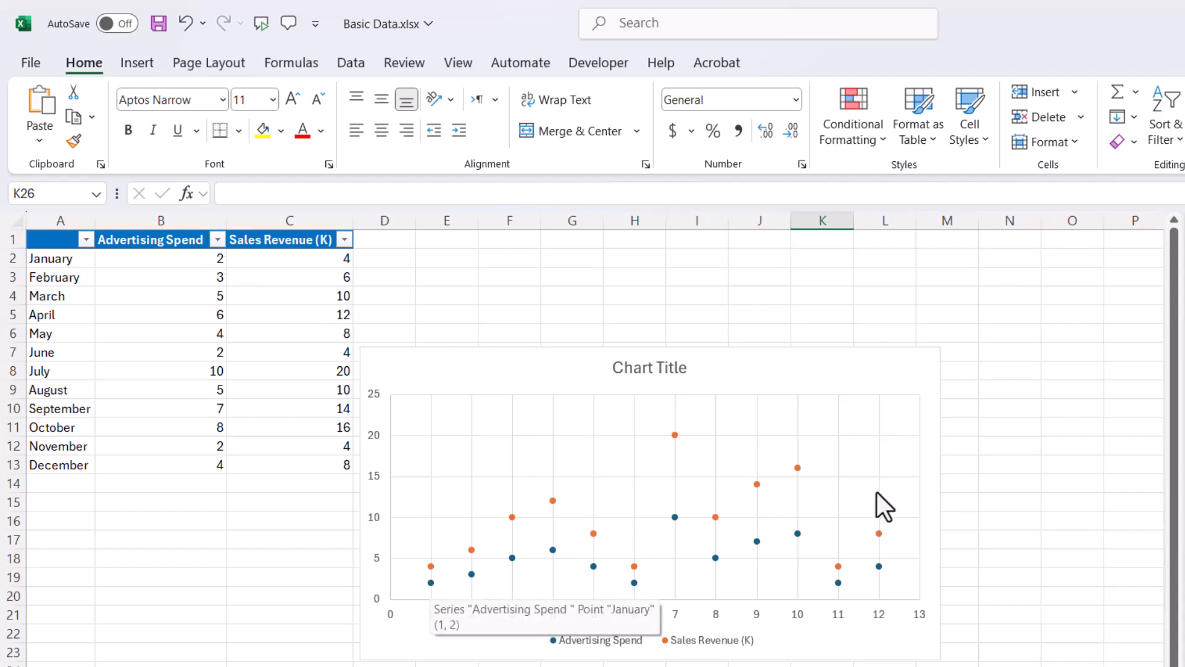
pyautogui.click(871, 355)
pyautogui.click(679, 370)
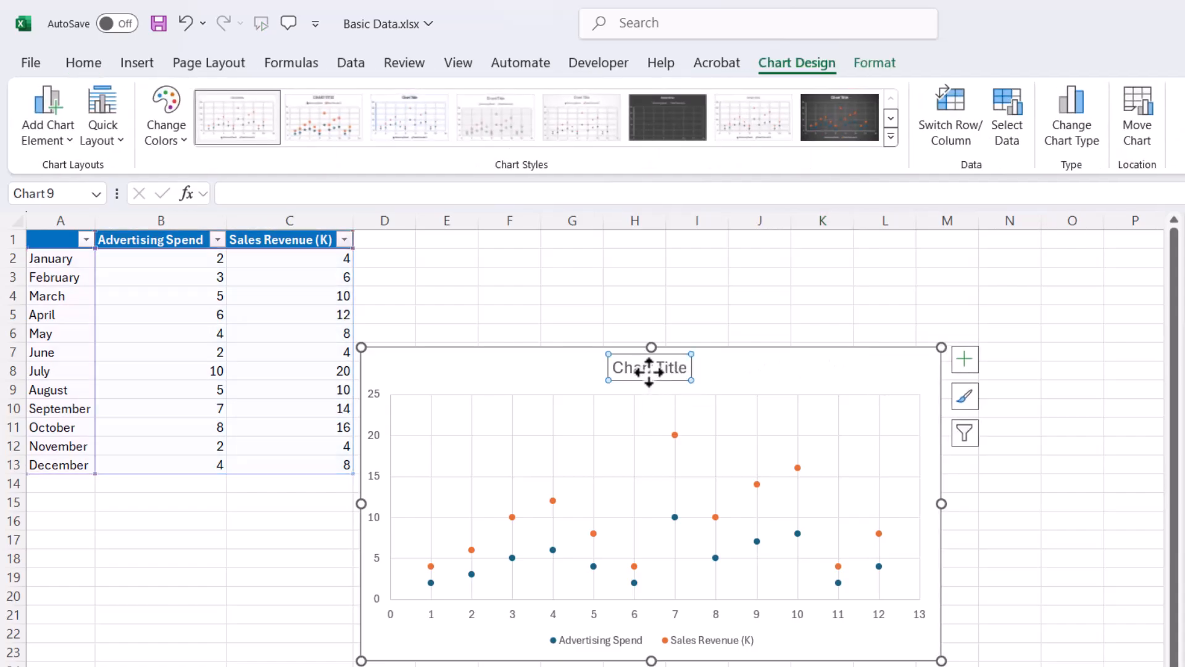
pyautogui.tripleClick(649, 378)
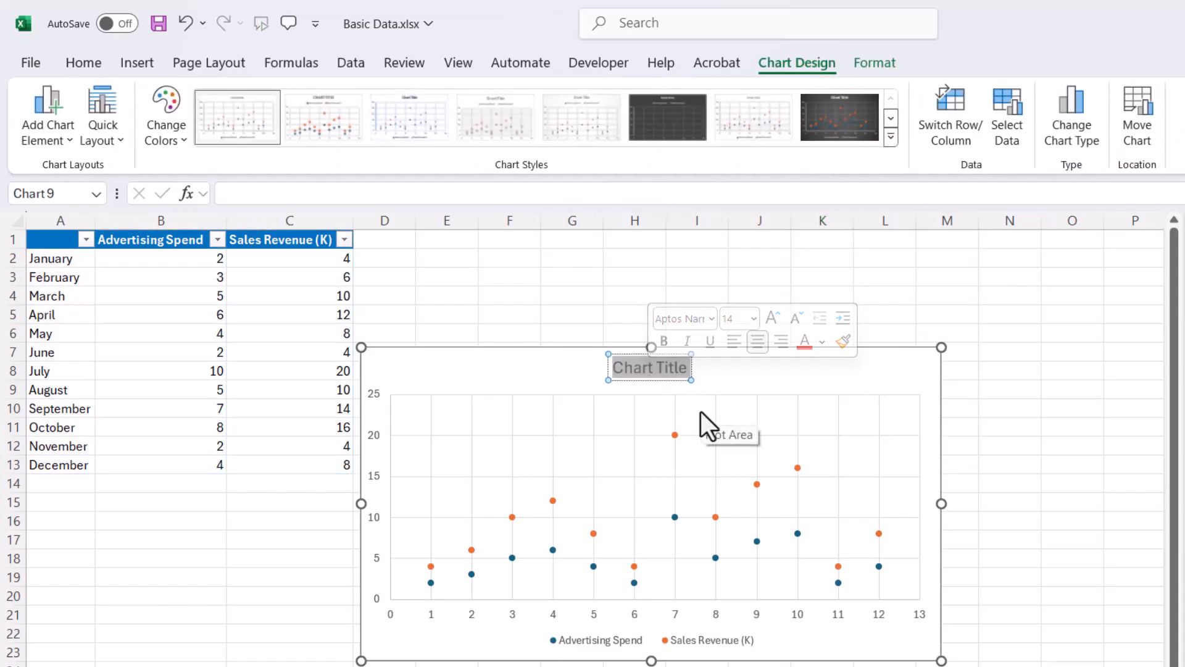
pyautogui.write('Re')
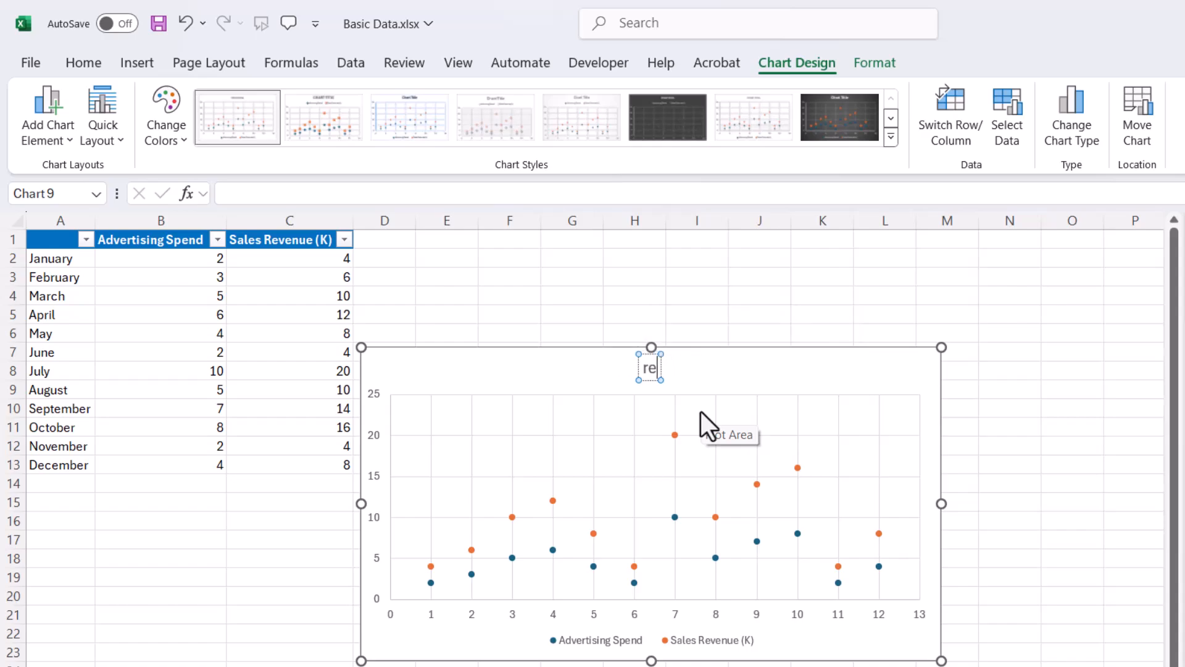
pyautogui.write('lat')
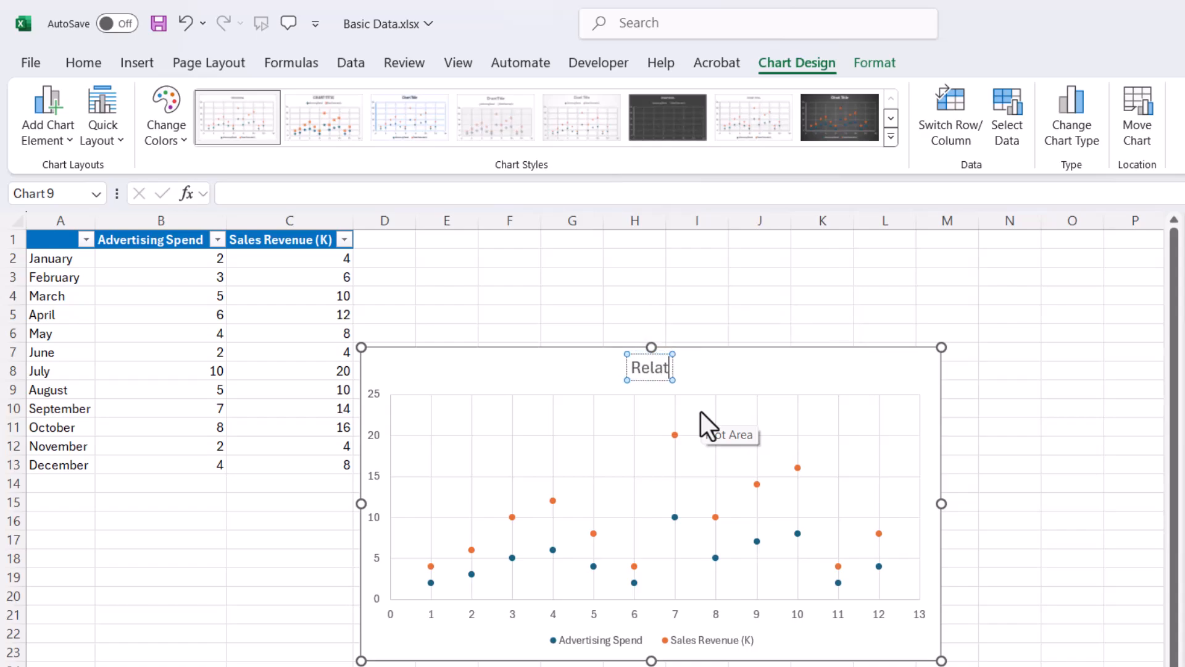
pyautogui.write('ionship')
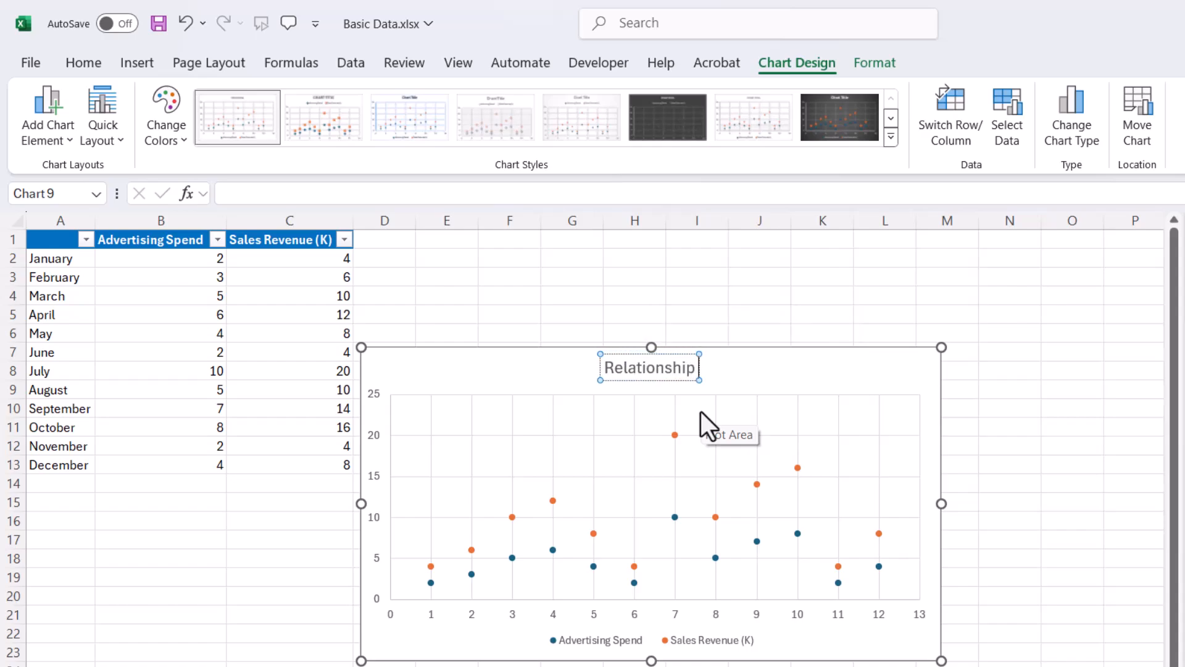
pyautogui.write(' between')
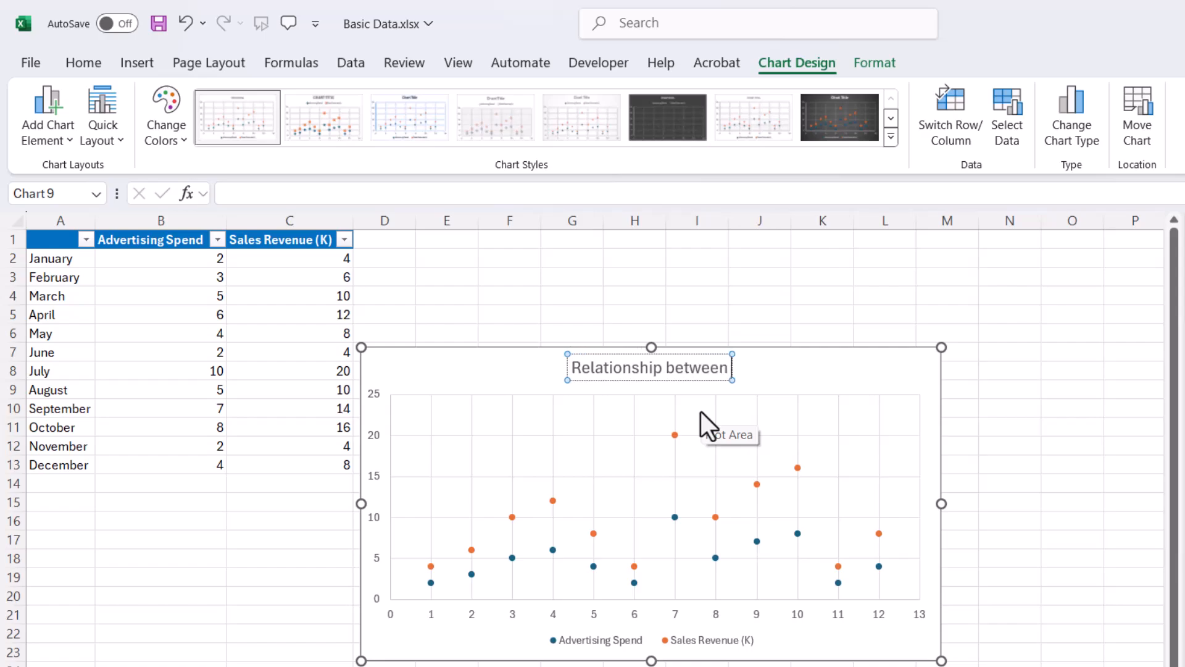
pyautogui.write(' ad')
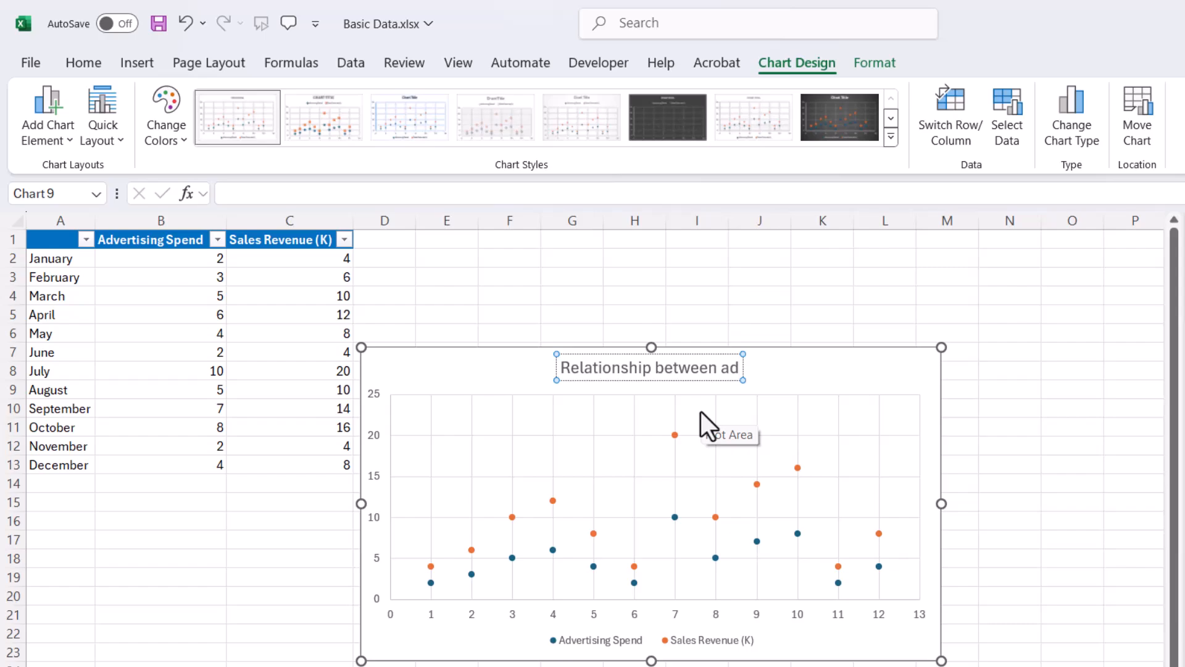
pyautogui.write('vert')
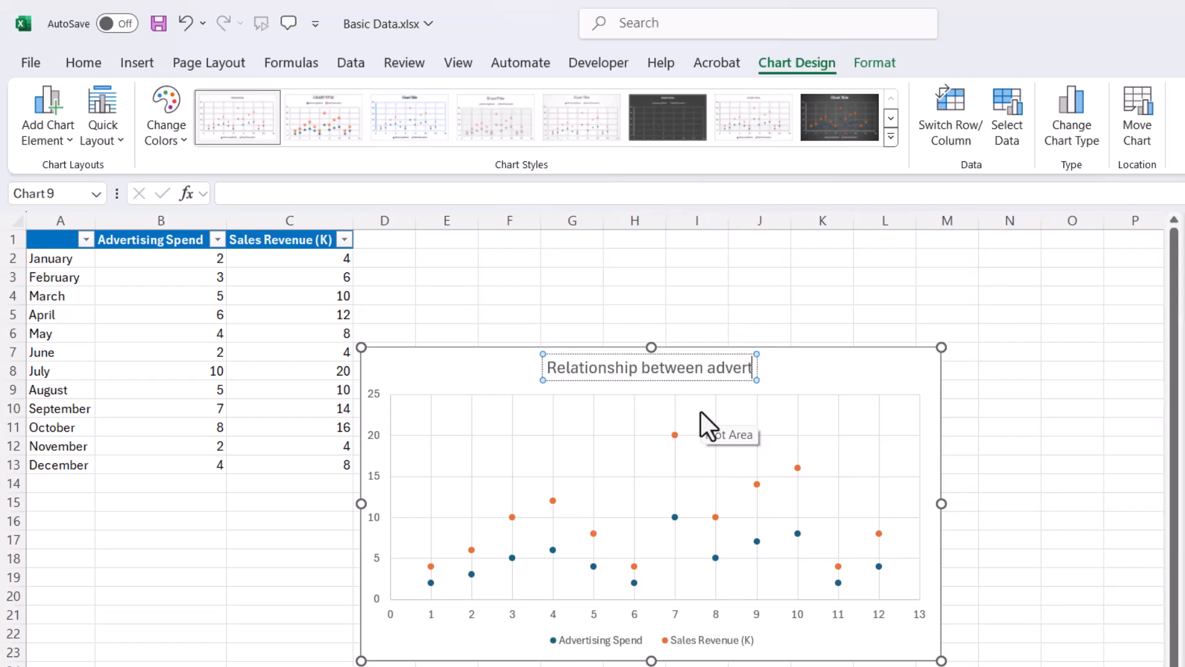
pyautogui.write('ising and')
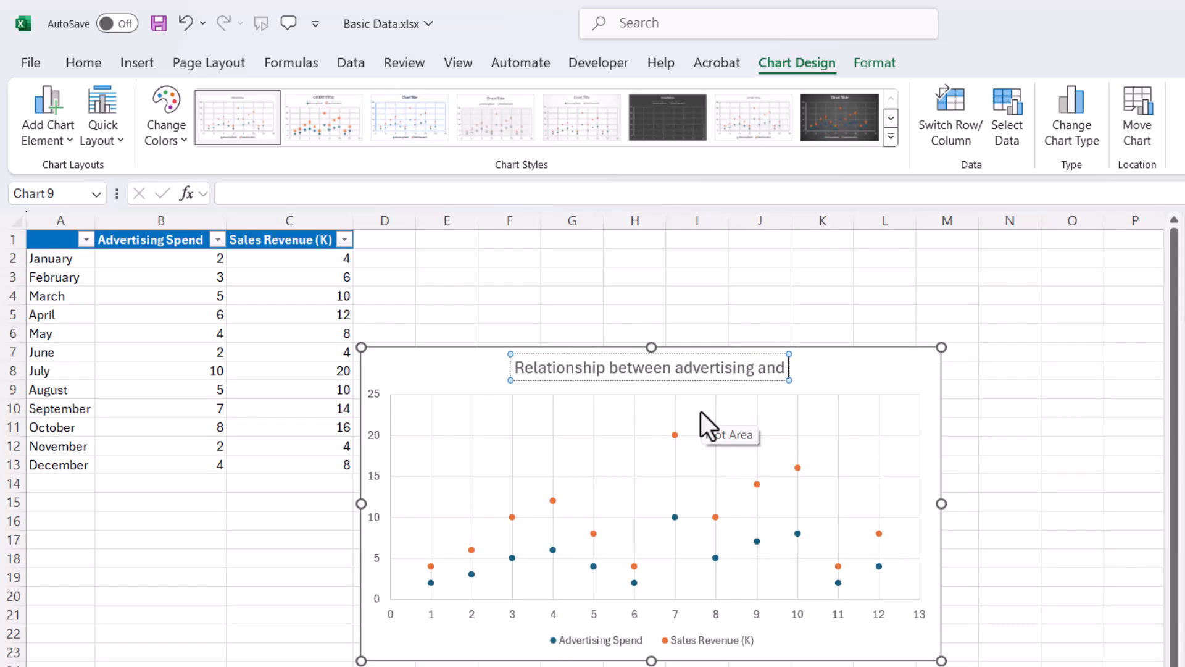
pyautogui.write(' Reve')
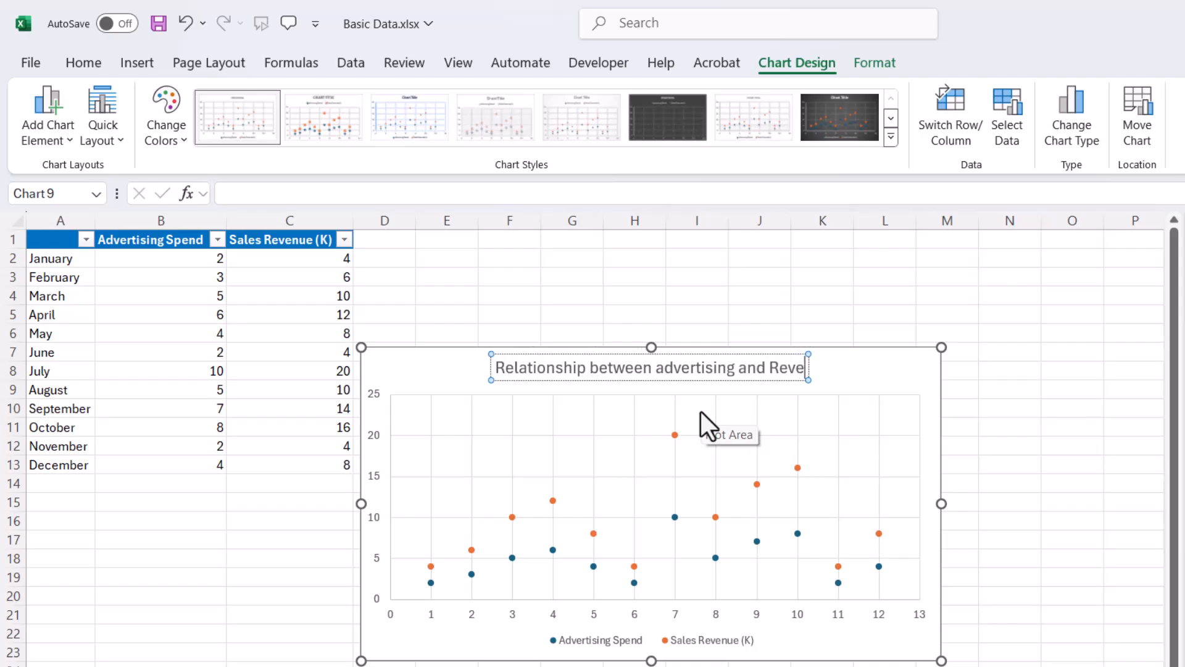
pyautogui.write('nue')
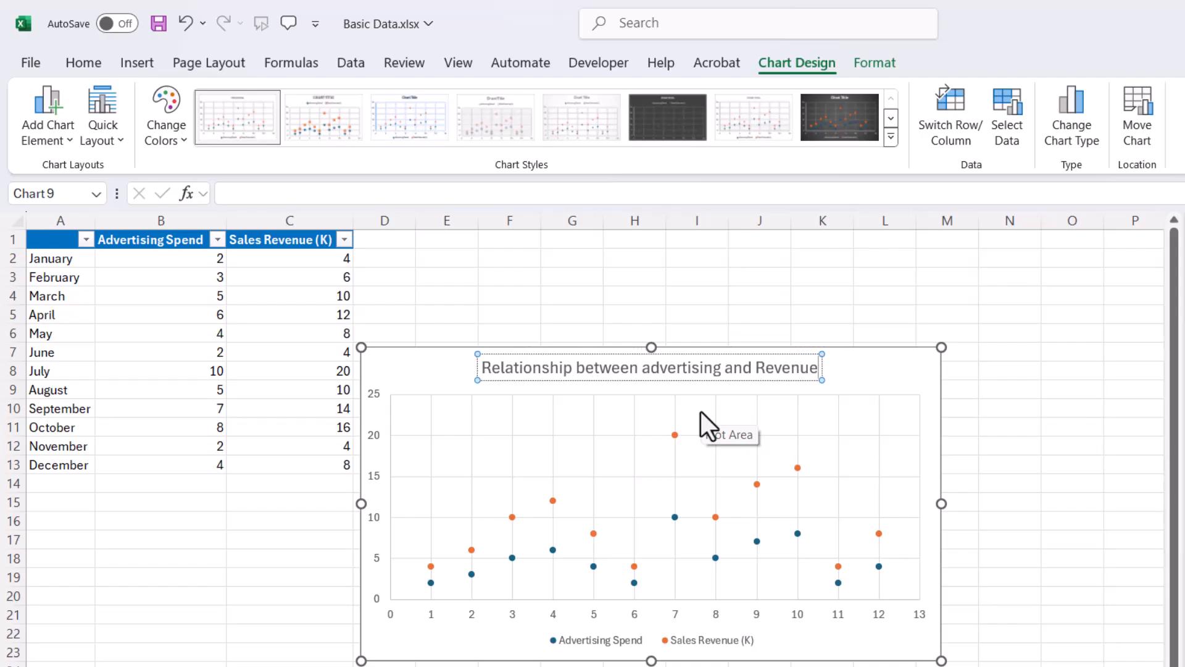
# - Add a second line reading "by Month" to the scatter chart's title
pyautogui.press('Return')
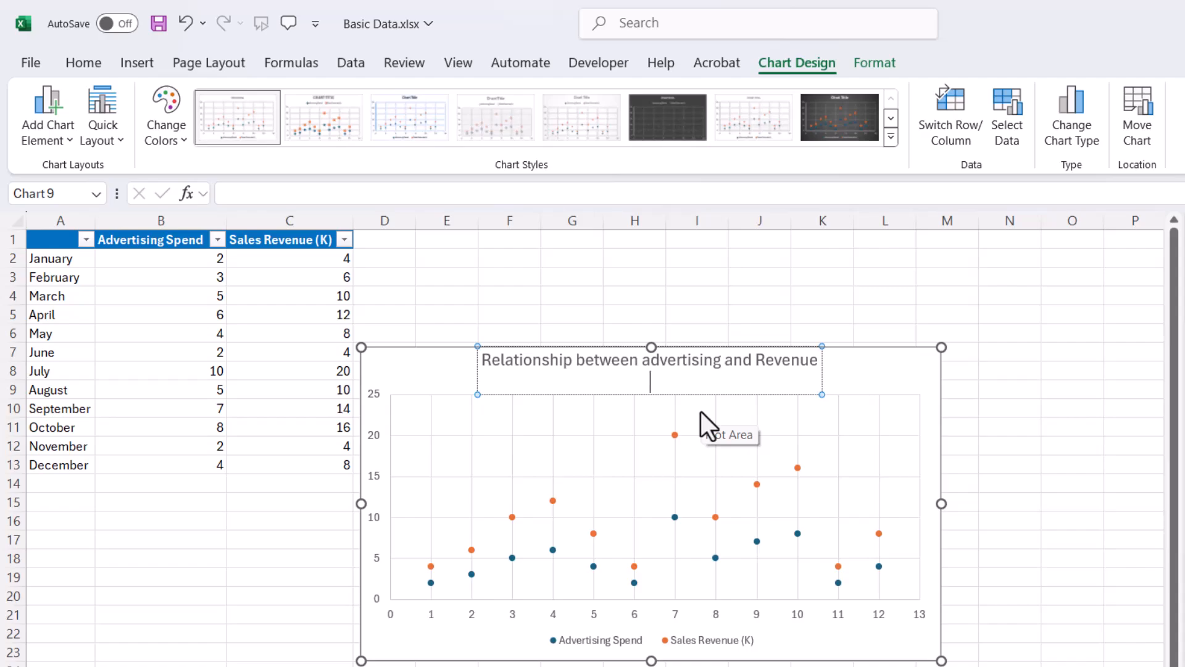
pyautogui.write('by Month')
pyautogui.press('Return')
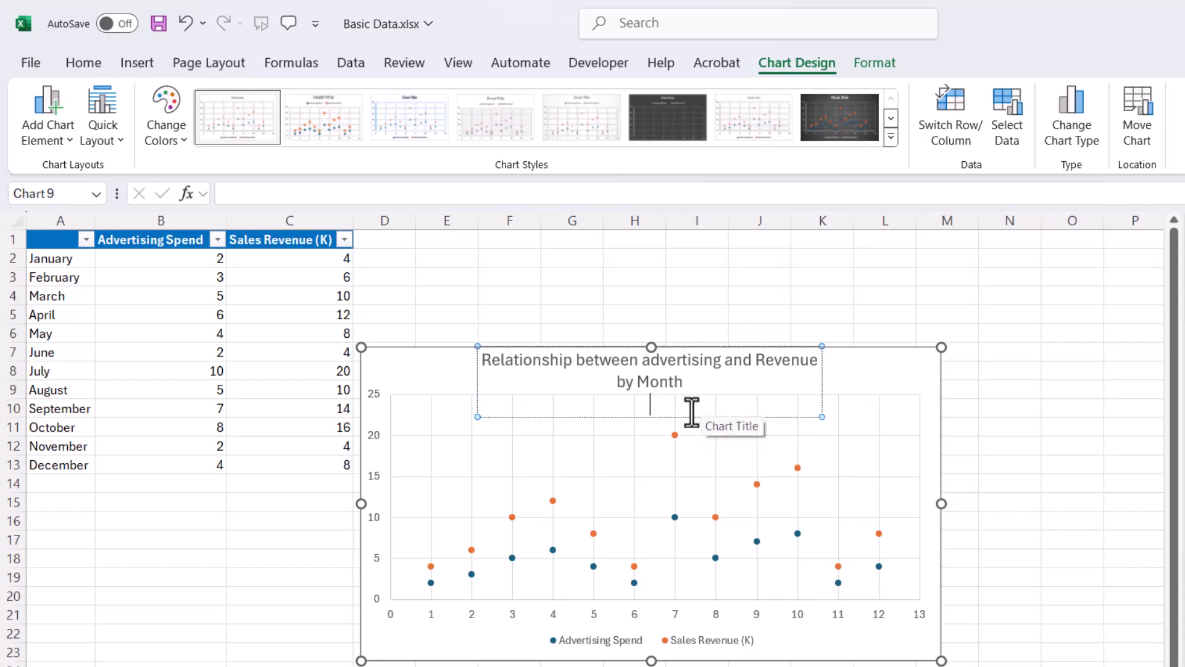
pyautogui.click(1066, 454)
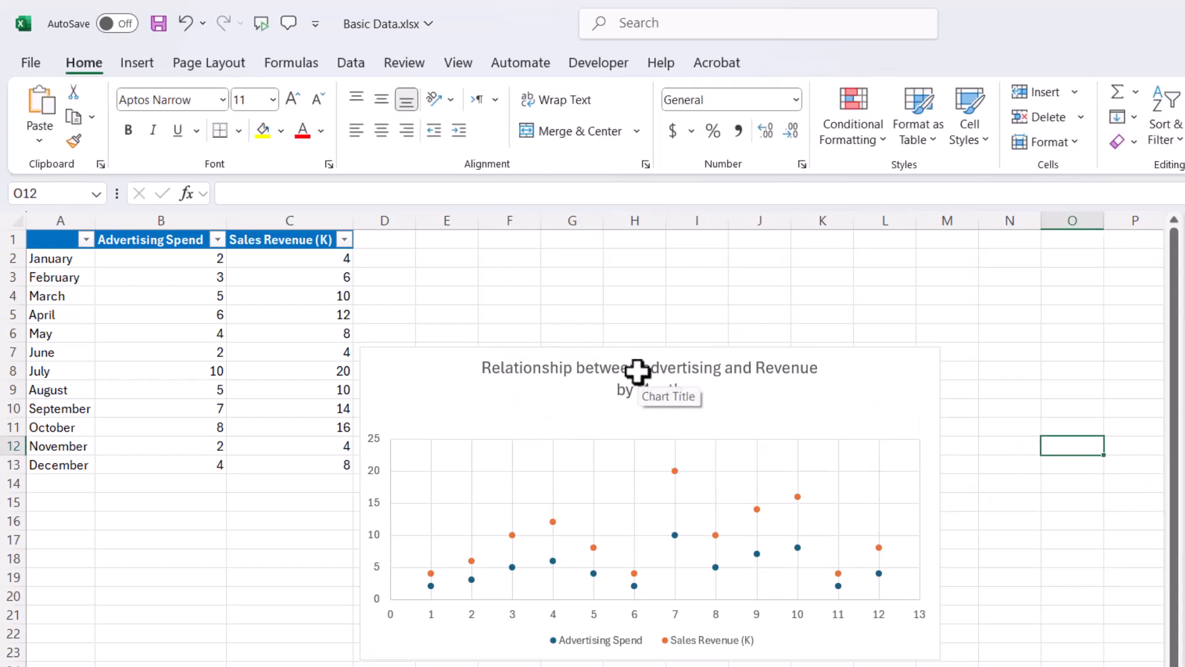
# - Capitalize the first letter of "advertising" in the chart title so it reads "Advertising"
pyautogui.click(639, 373)
pyautogui.click(649, 373)
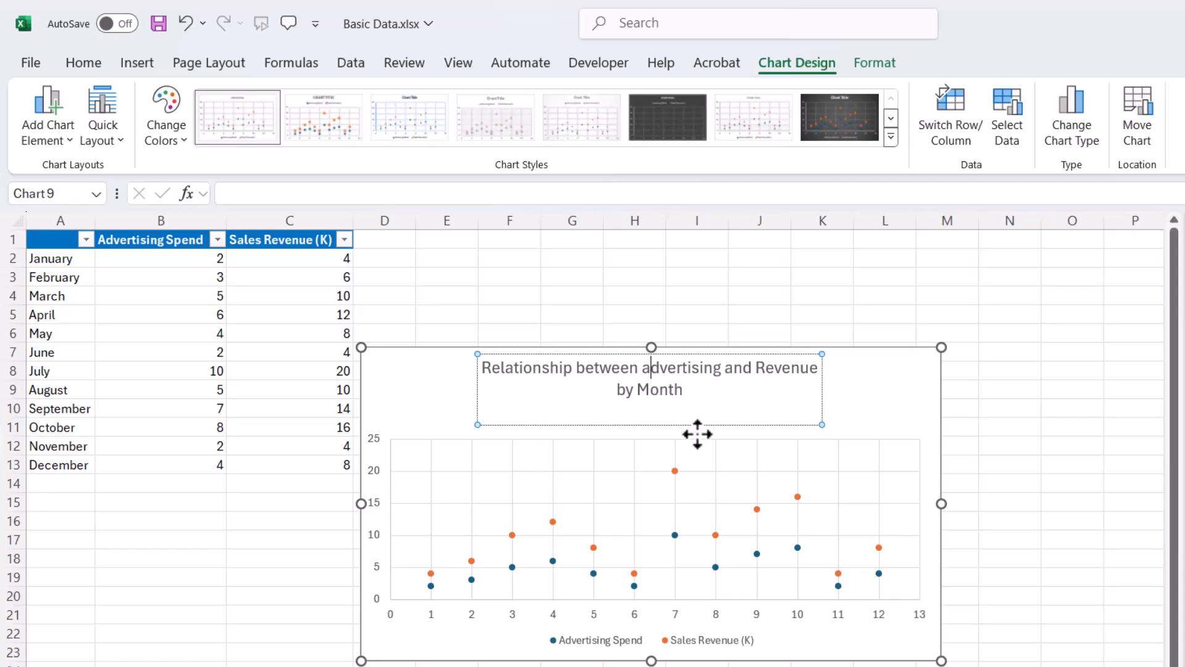
pyautogui.press('BackSpace')
pyautogui.write('A')
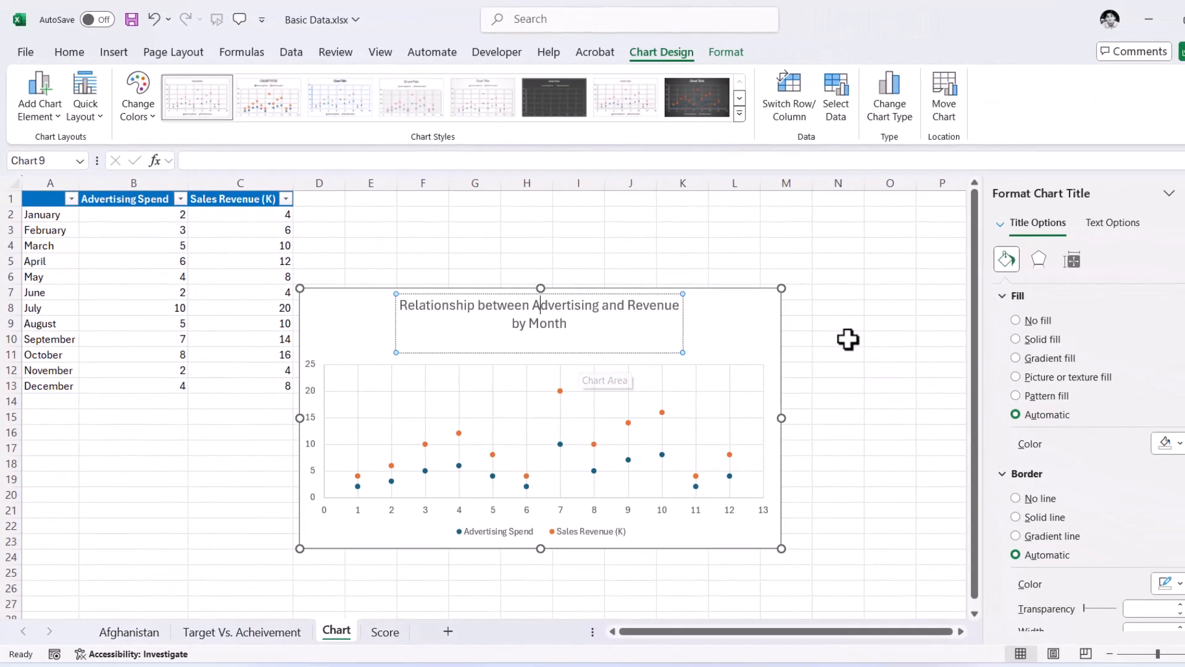
pyautogui.click(875, 368)
# - Move the chart up beside the data table and enlarge it to reach column N and row 25
pyautogui.click(716, 322)
pyautogui.click(670, 299)
pyautogui.moveTo(701, 289); pyautogui.dragTo(677, 230)
pyautogui.moveTo(755, 490); pyautogui.dragTo(863, 581)
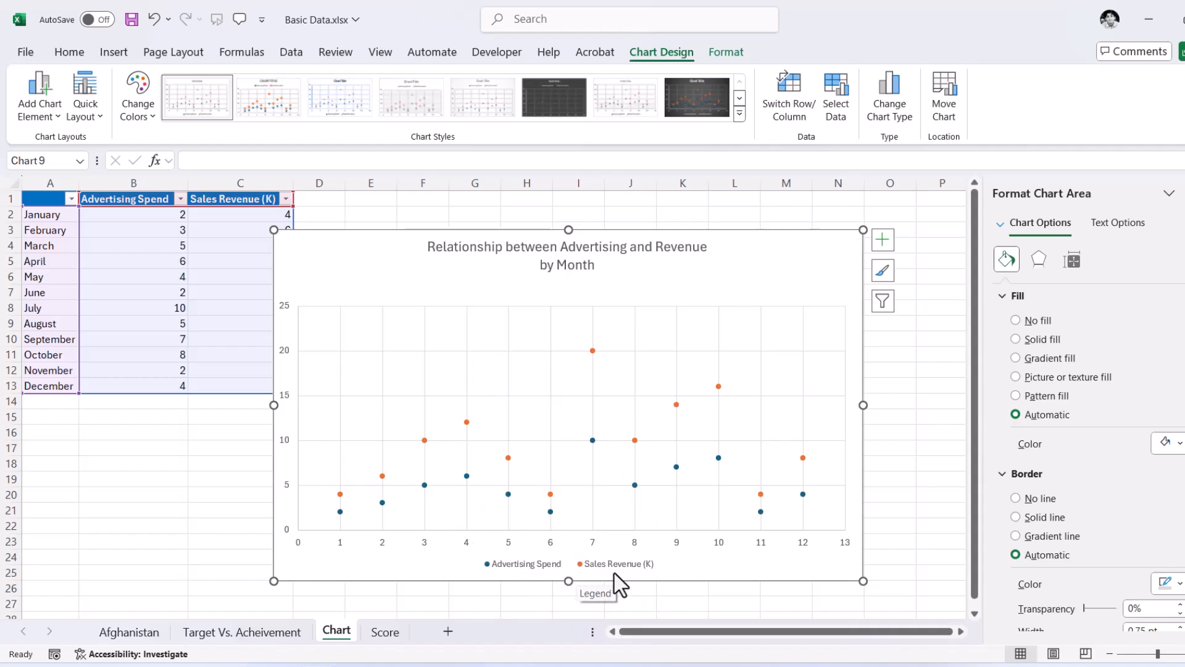
# - Set January's Advertising Spend in B2 to 12 and inspect both January points on the chart
pyautogui.click(573, 255)
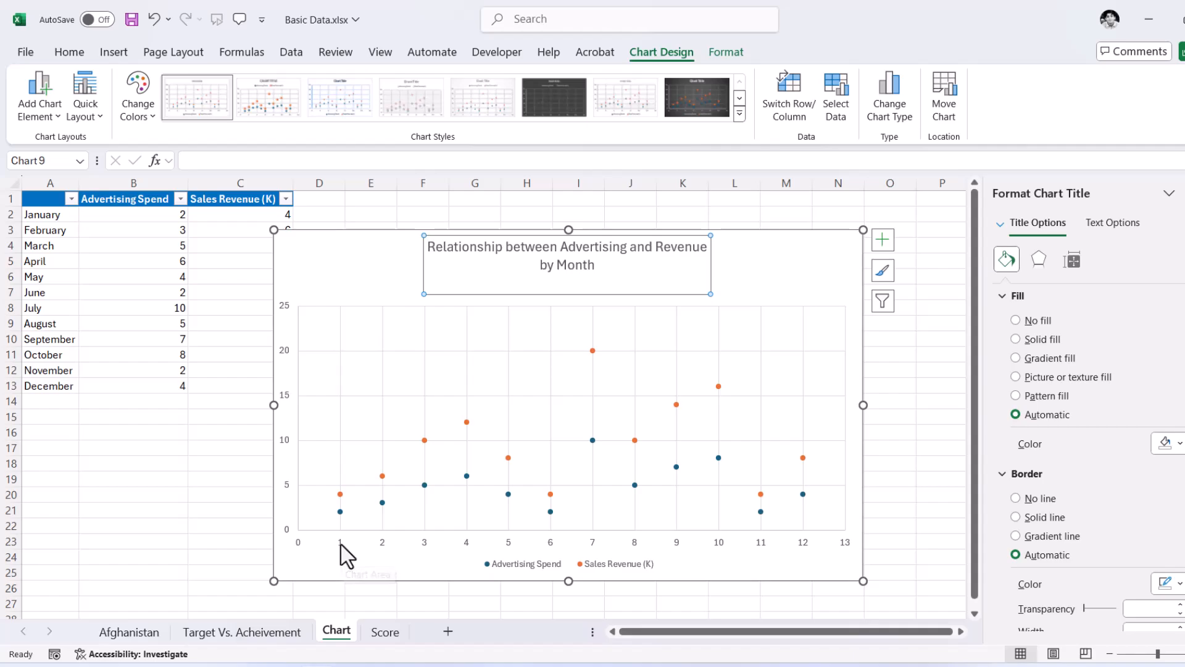
pyautogui.moveTo(340, 512)
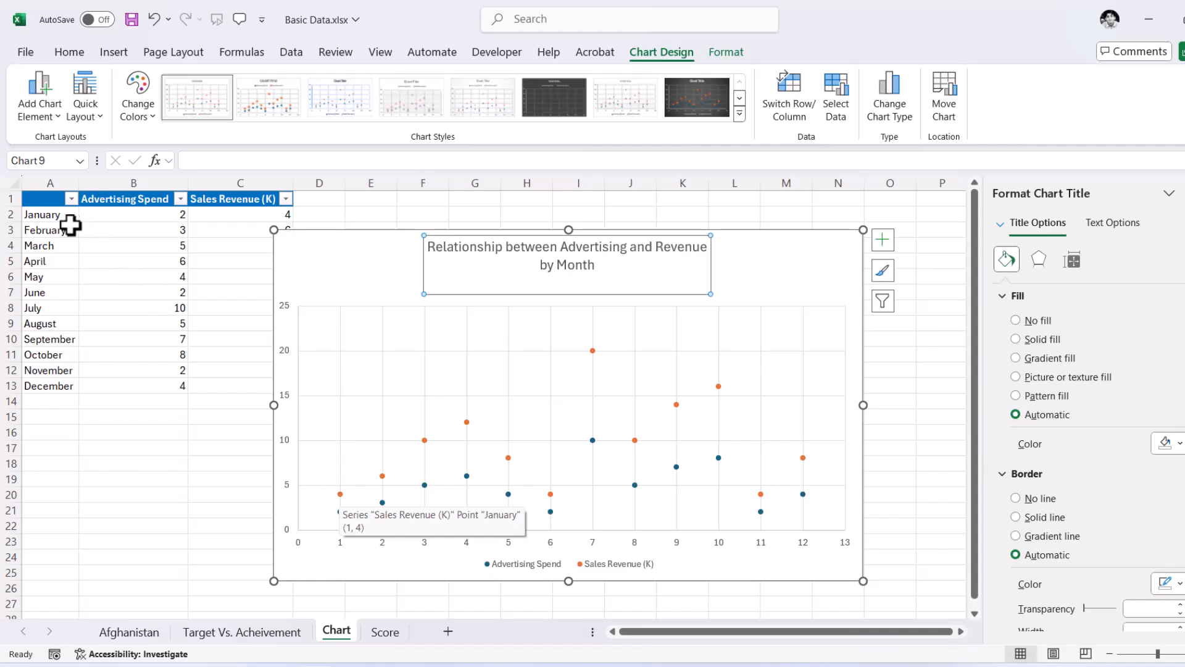
pyautogui.click(145, 212)
pyautogui.write('12')
pyautogui.press('Return')
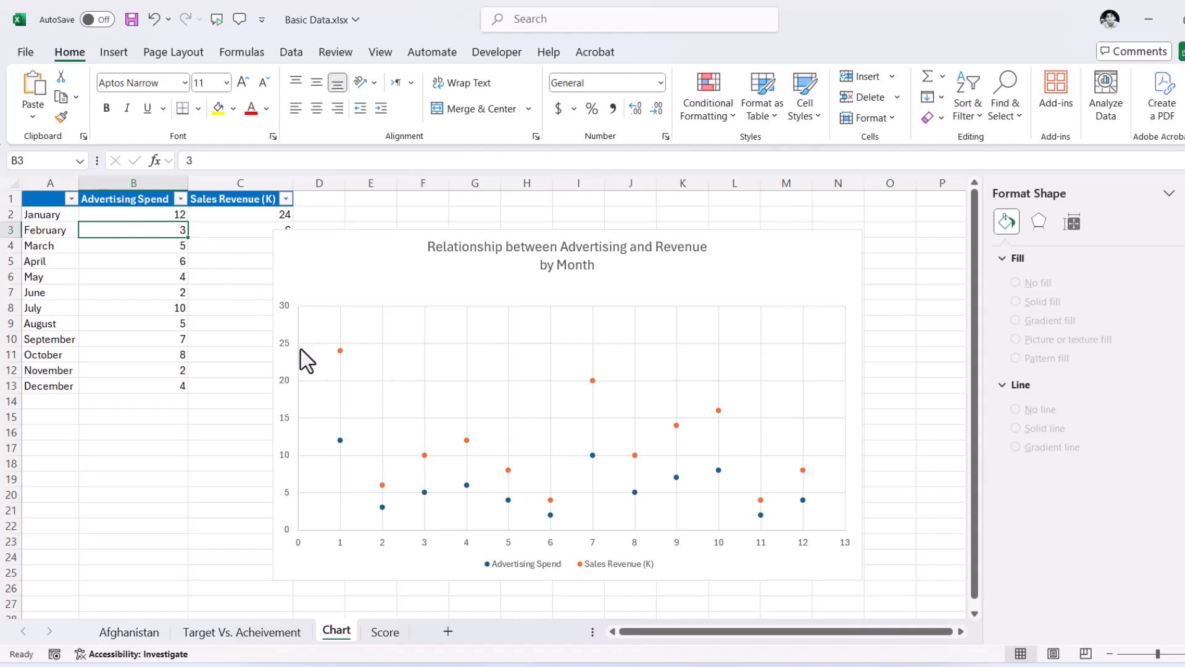
pyautogui.moveTo(342, 442)
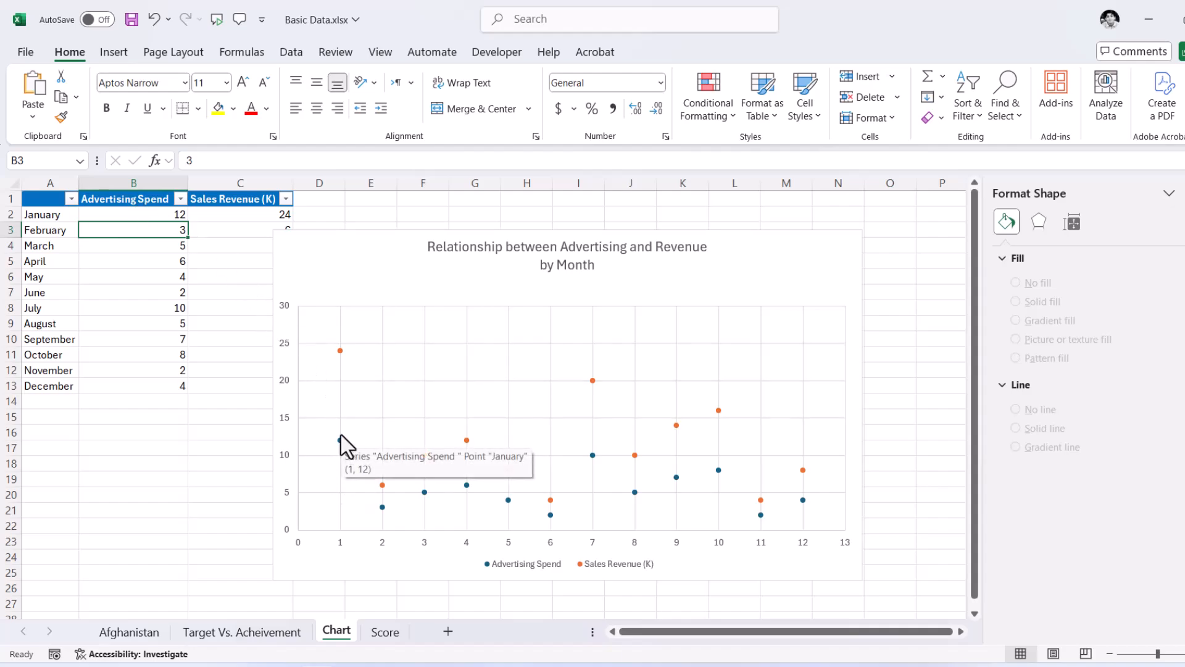
pyautogui.moveTo(339, 349)
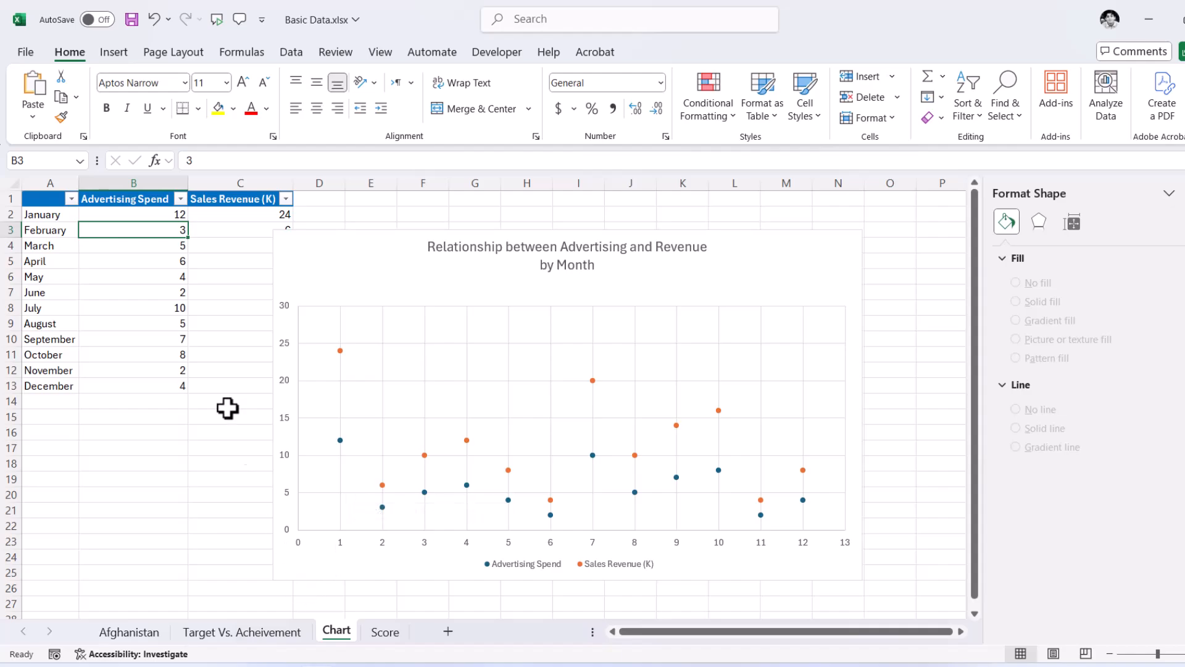
# - Set January's Advertising Spend in B2 to 3
pyautogui.click(179, 214)
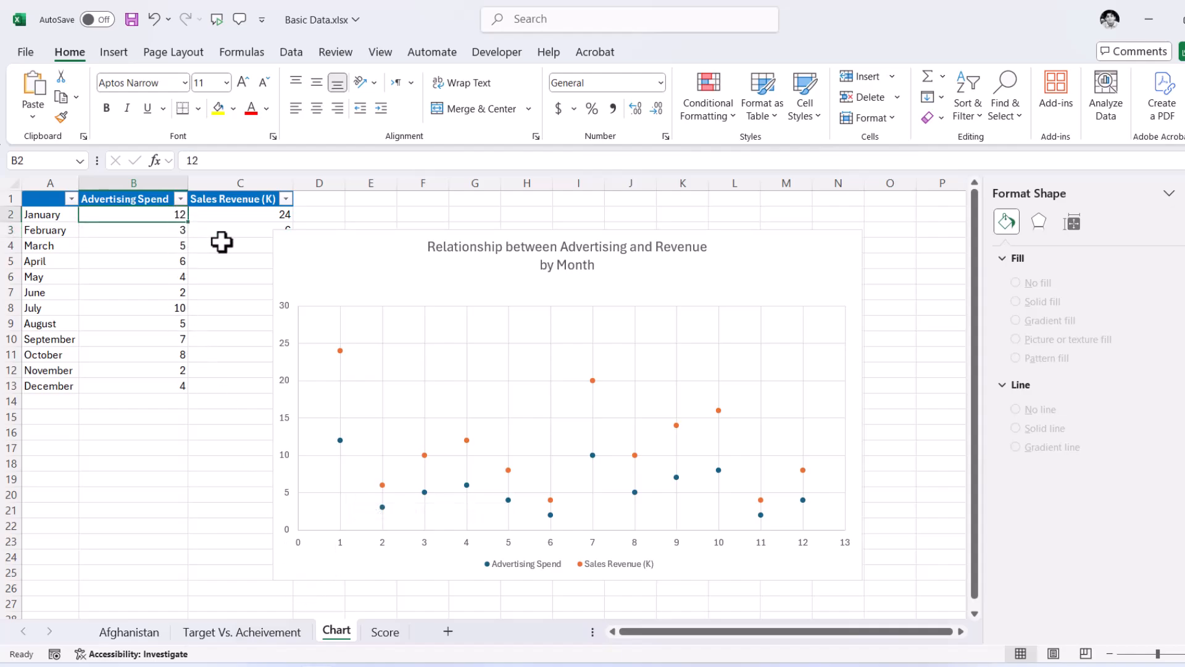
pyautogui.write('3')
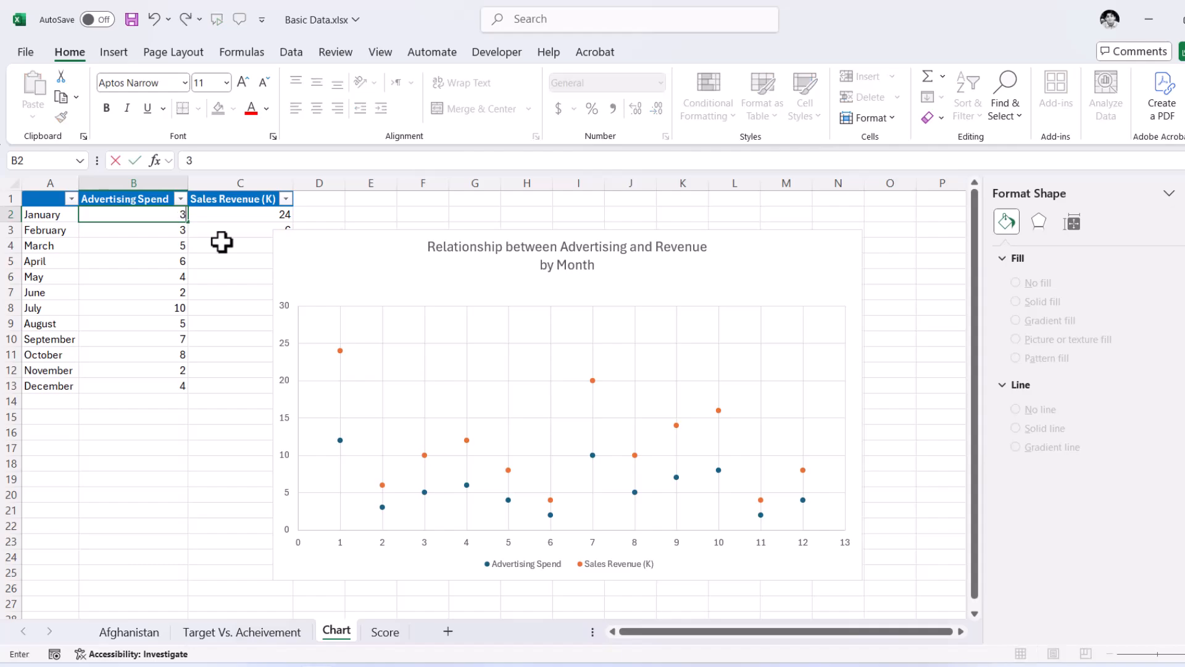
pyautogui.click(227, 415)
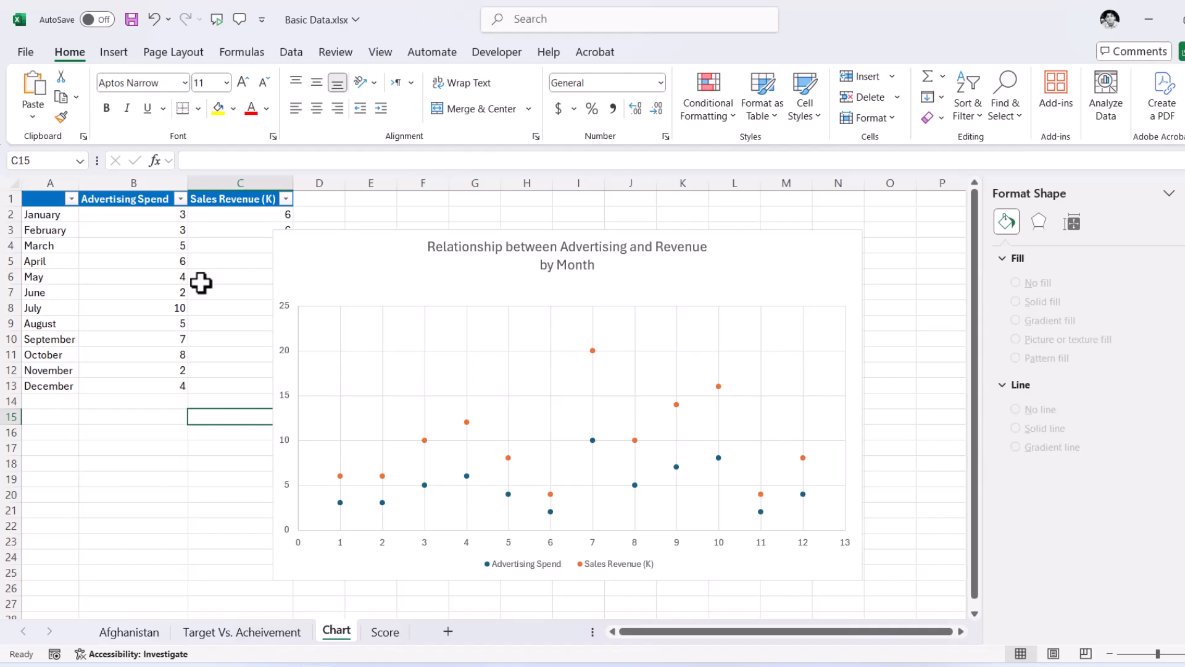
# - Review the chart styles, color palettes and quick layouts available for the scatter chart
pyautogui.click(800, 257)
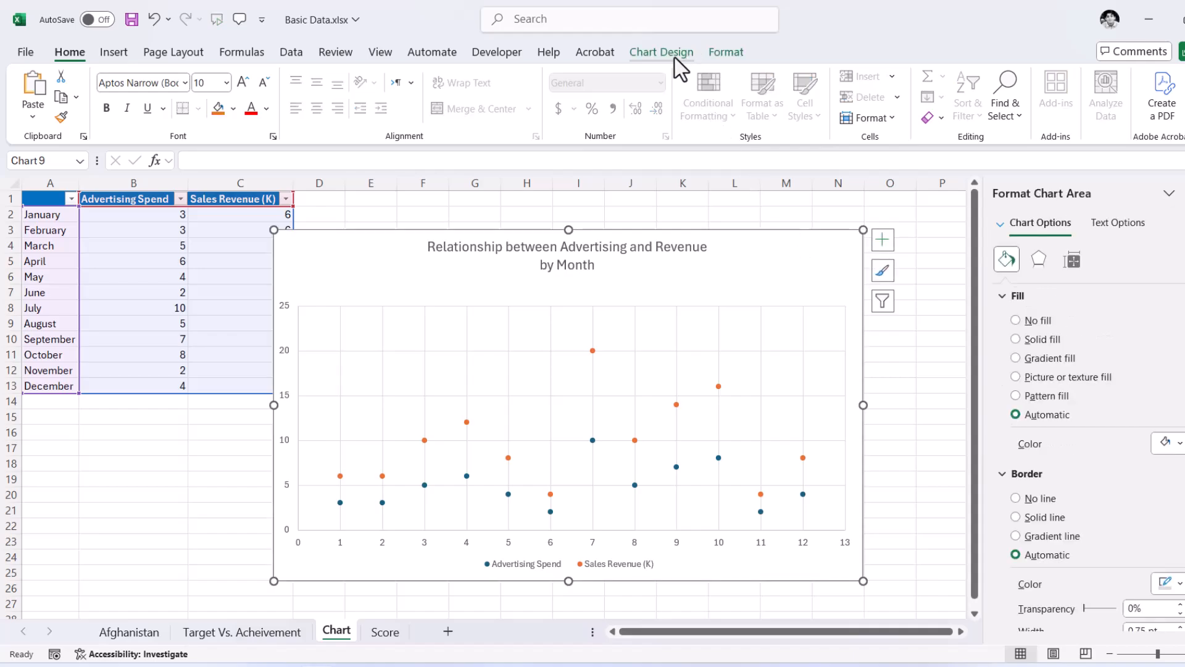
pyautogui.click(674, 54)
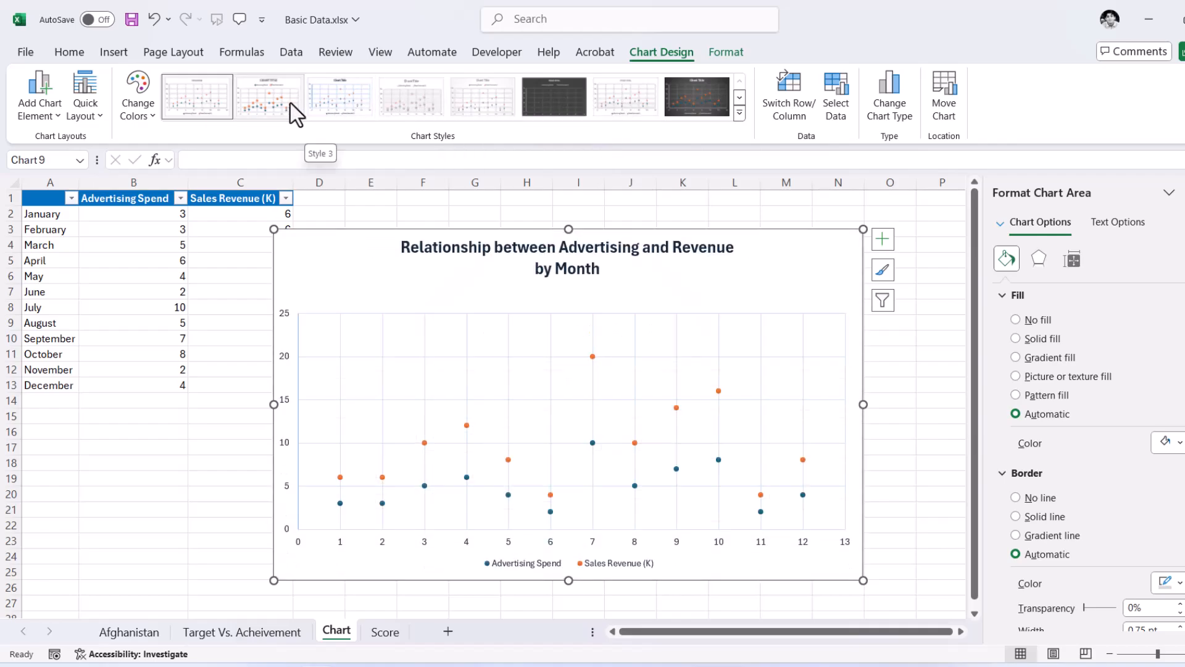
pyautogui.click(209, 101)
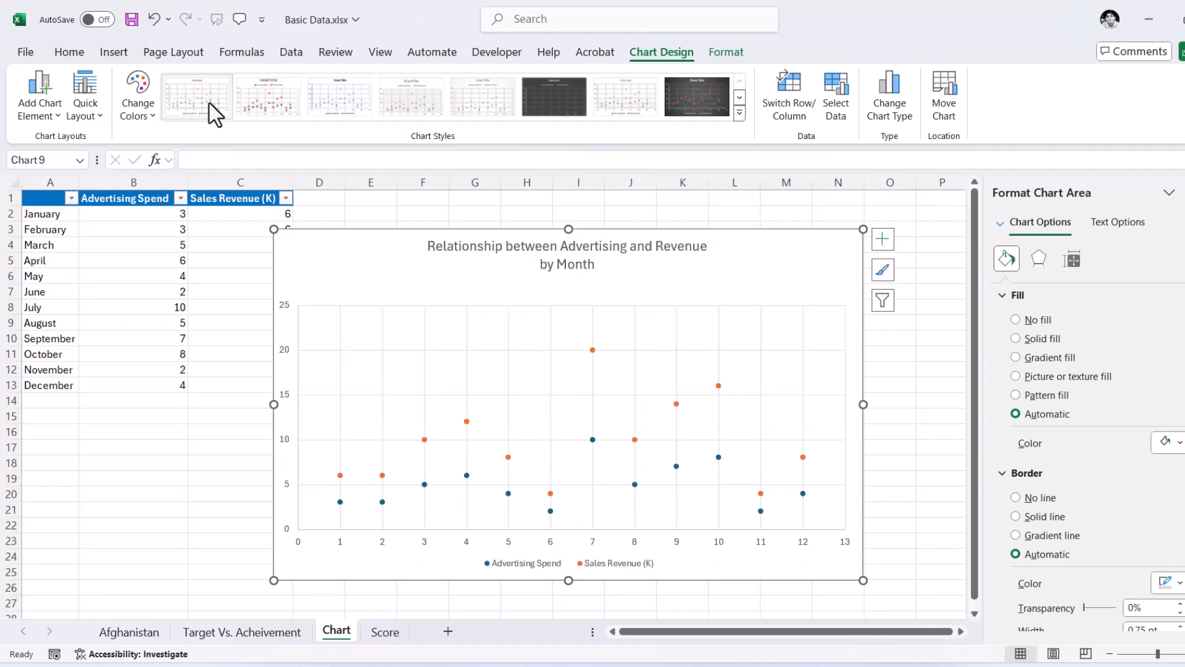
pyautogui.click(151, 117)
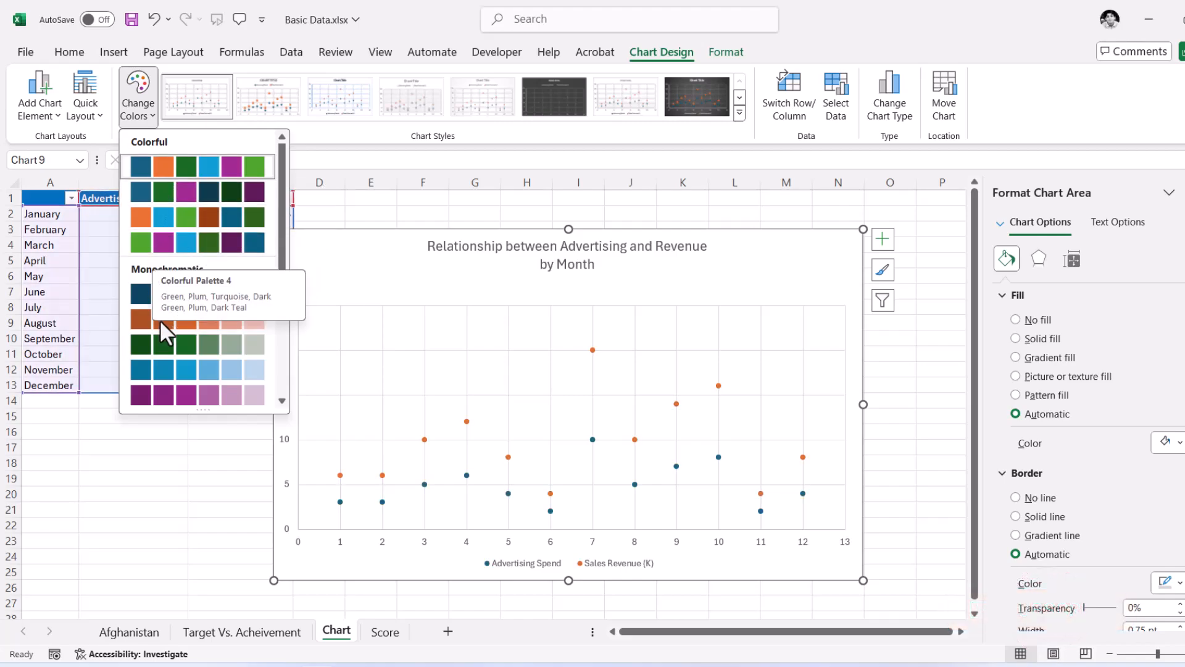
pyautogui.click(99, 116)
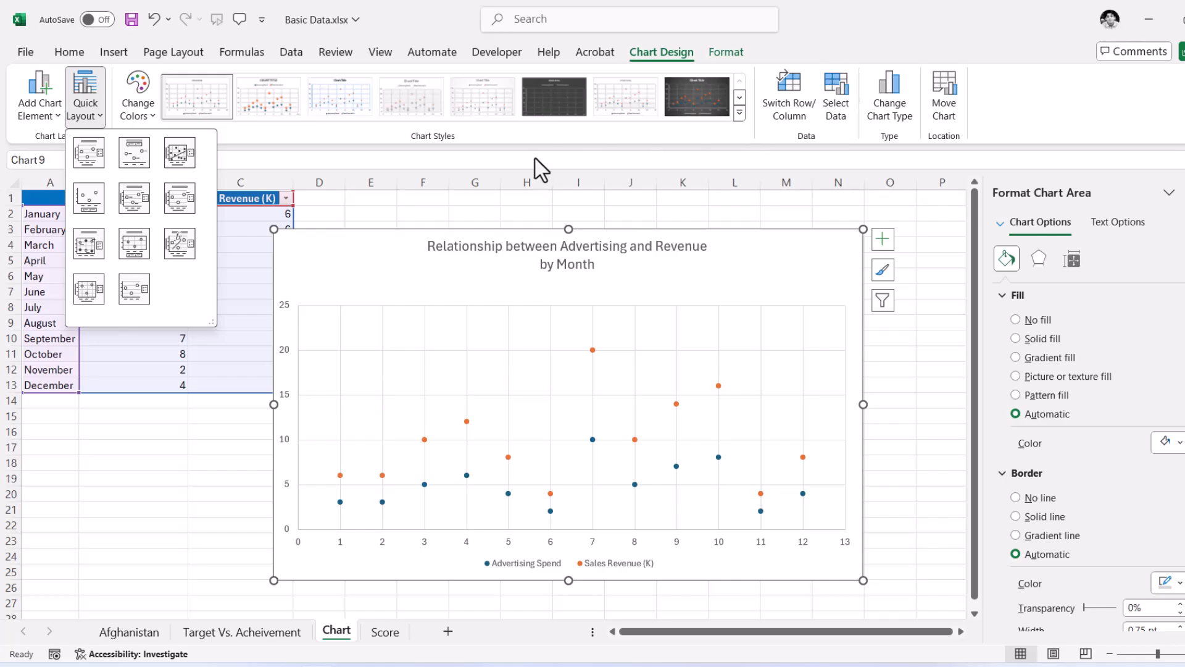
pyautogui.click(157, 69)
# - Review the available axes, data label, gridline and trendline options for the advertising and revenue scatter chart
pyautogui.click(57, 116)
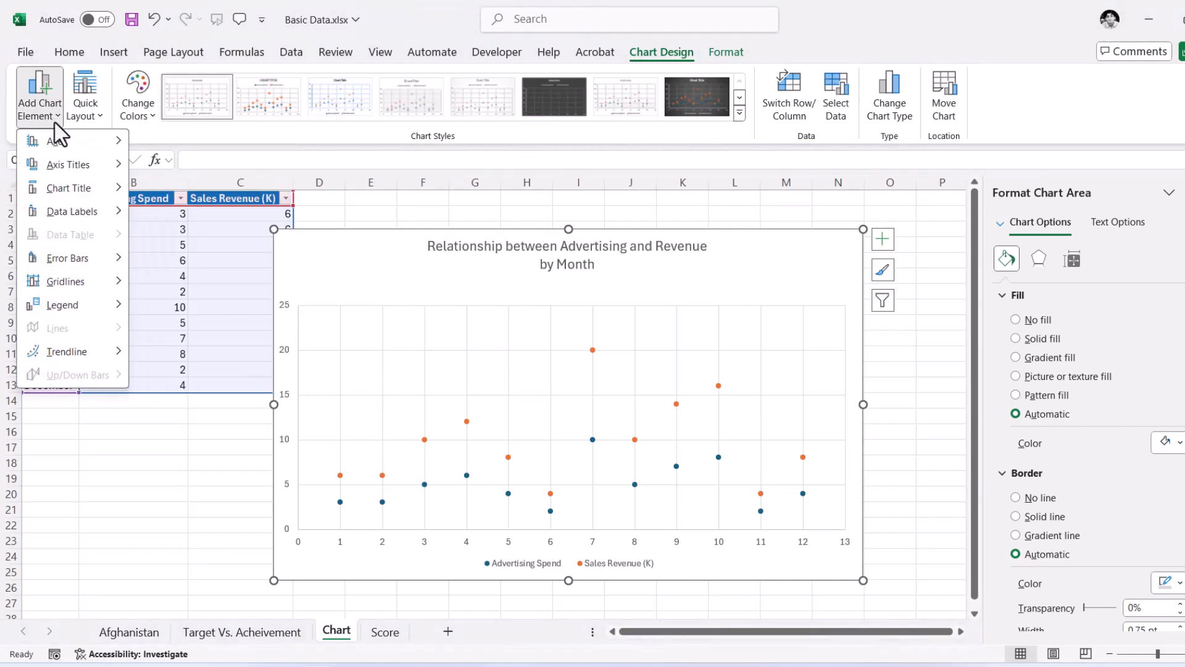
pyautogui.moveTo(57, 147)
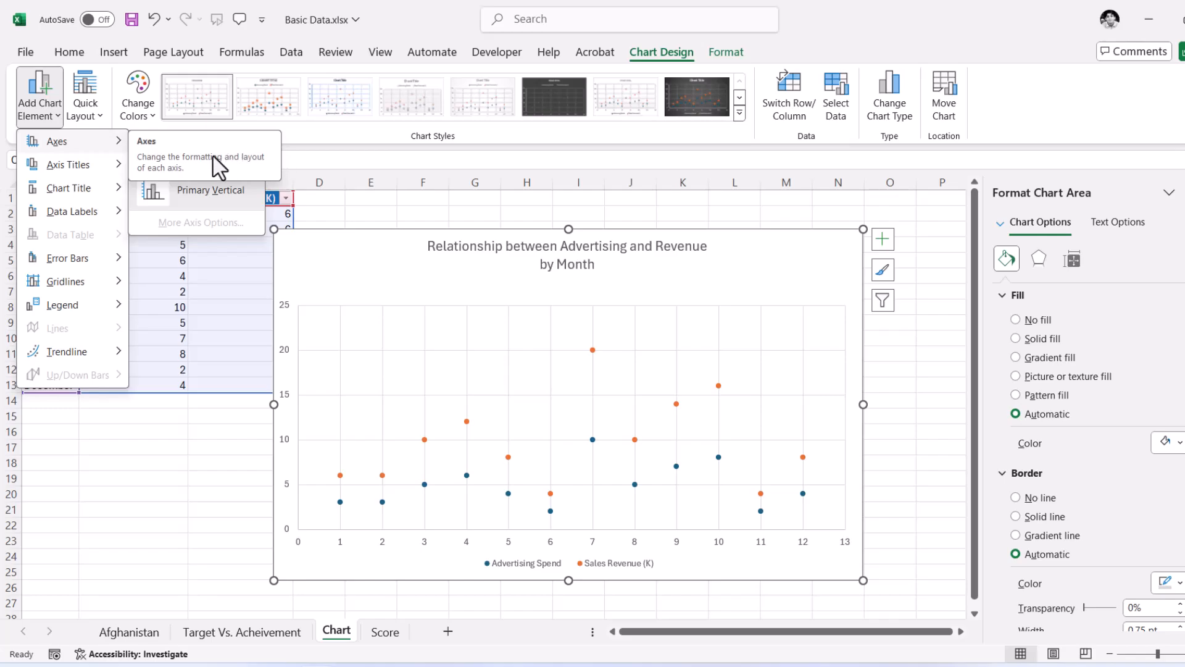
pyautogui.moveTo(71, 173)
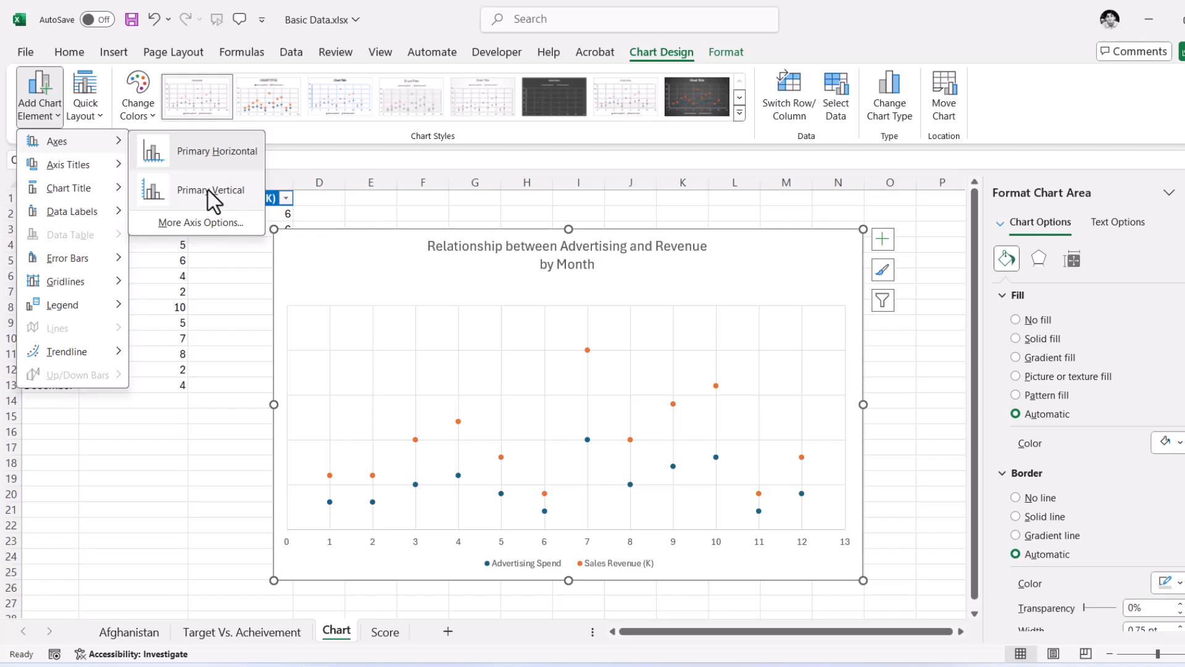
pyautogui.moveTo(99, 206)
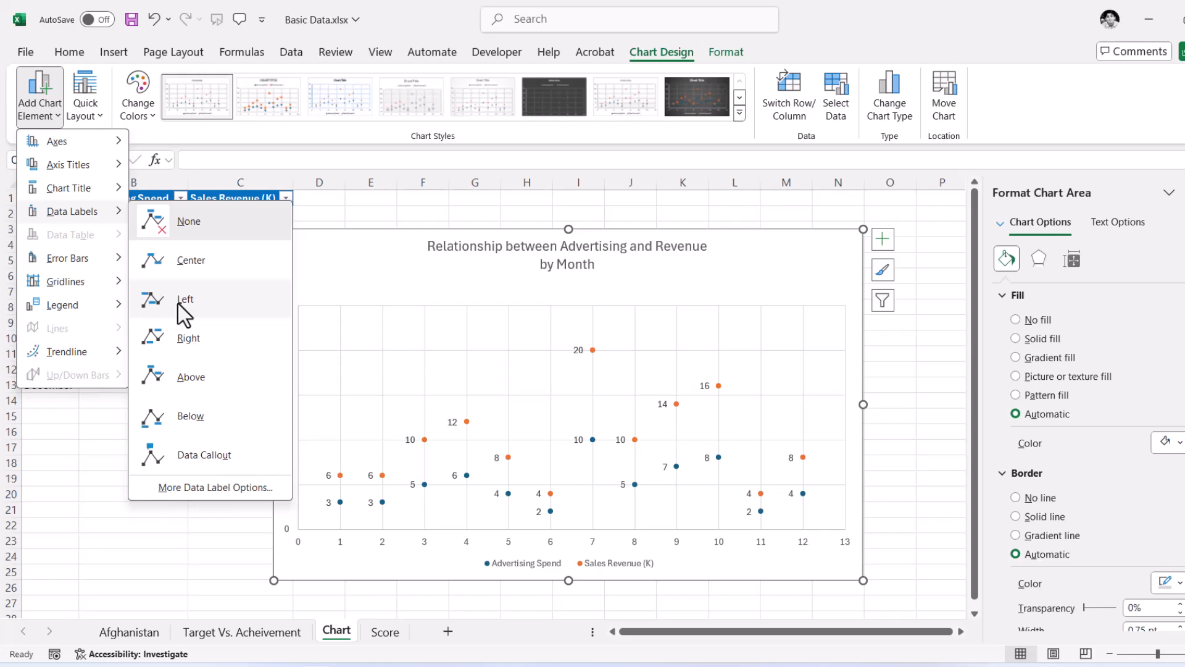
pyautogui.moveTo(80, 281)
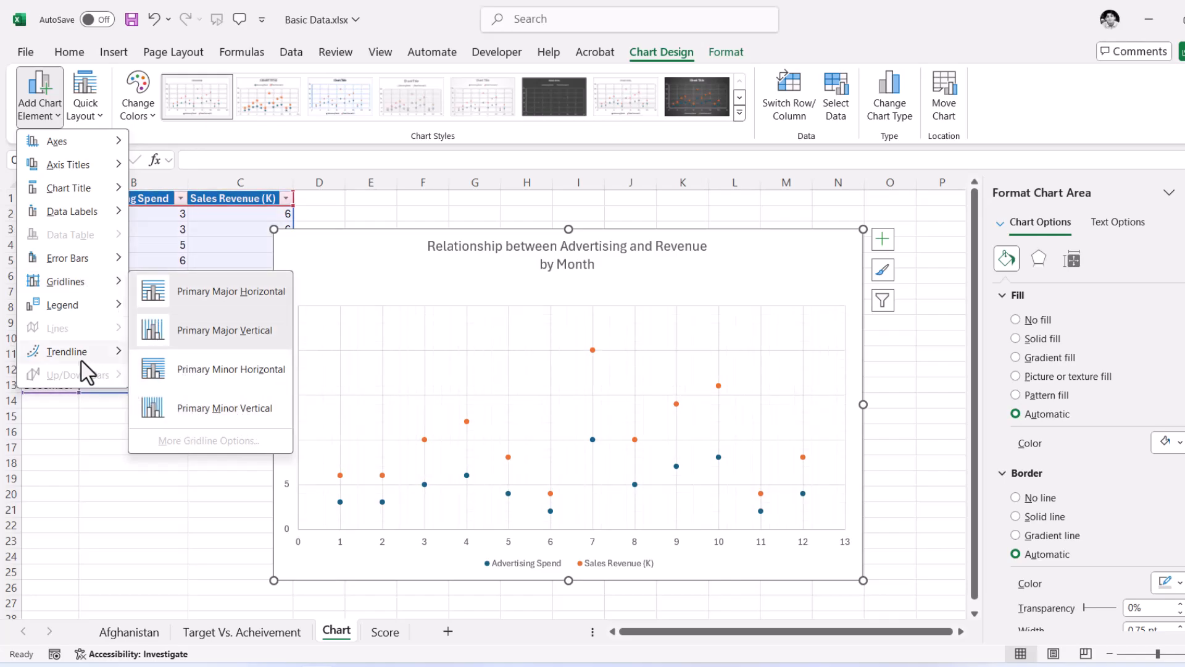
pyautogui.moveTo(81, 361)
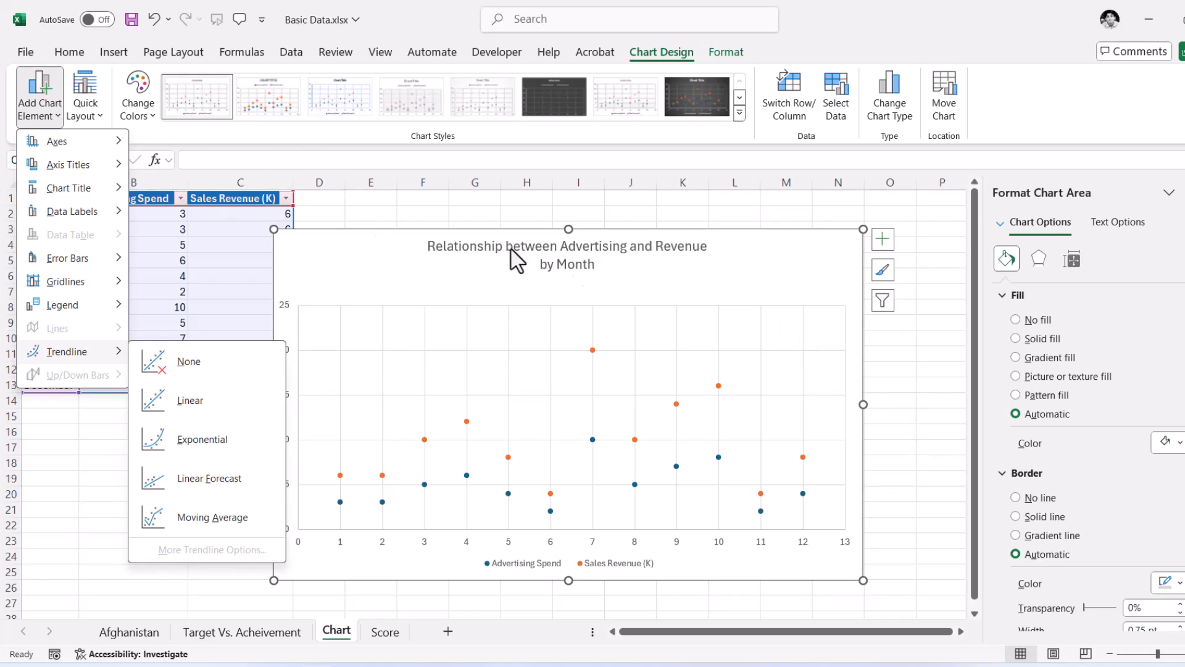
pyautogui.click(932, 403)
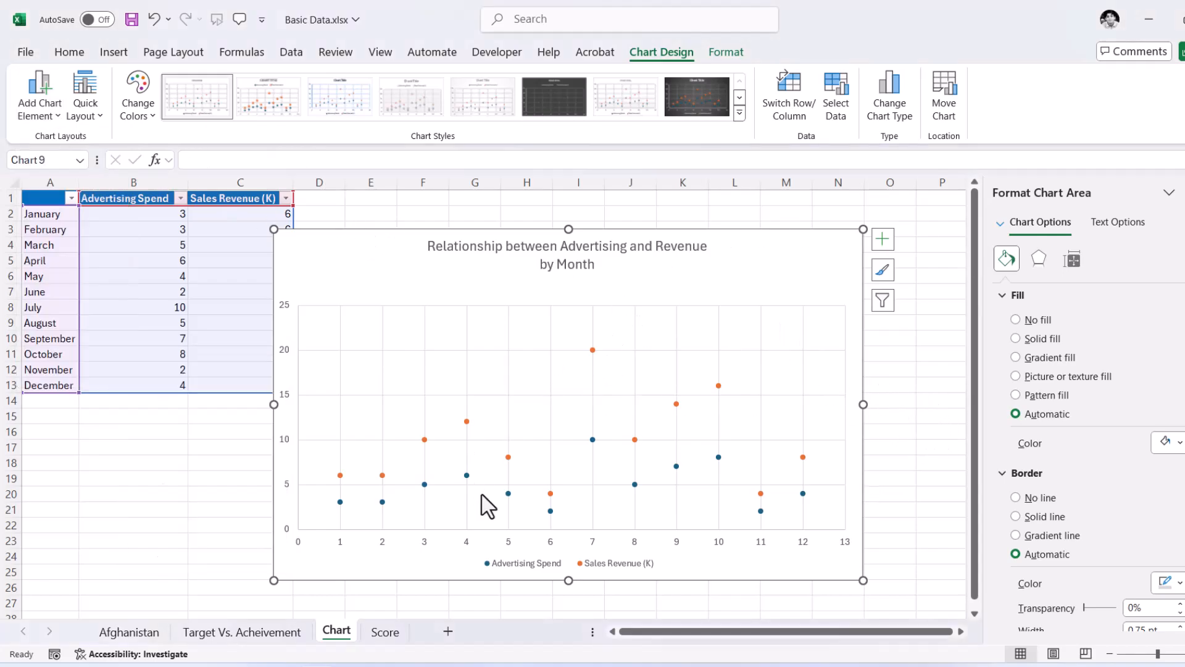
# - On the Score sheet, insert a scatter chart with straight lines and markers from the Hours and Score data in B1:C13
pyautogui.click(384, 632)
pyautogui.click(336, 309)
pyautogui.click(97, 199)
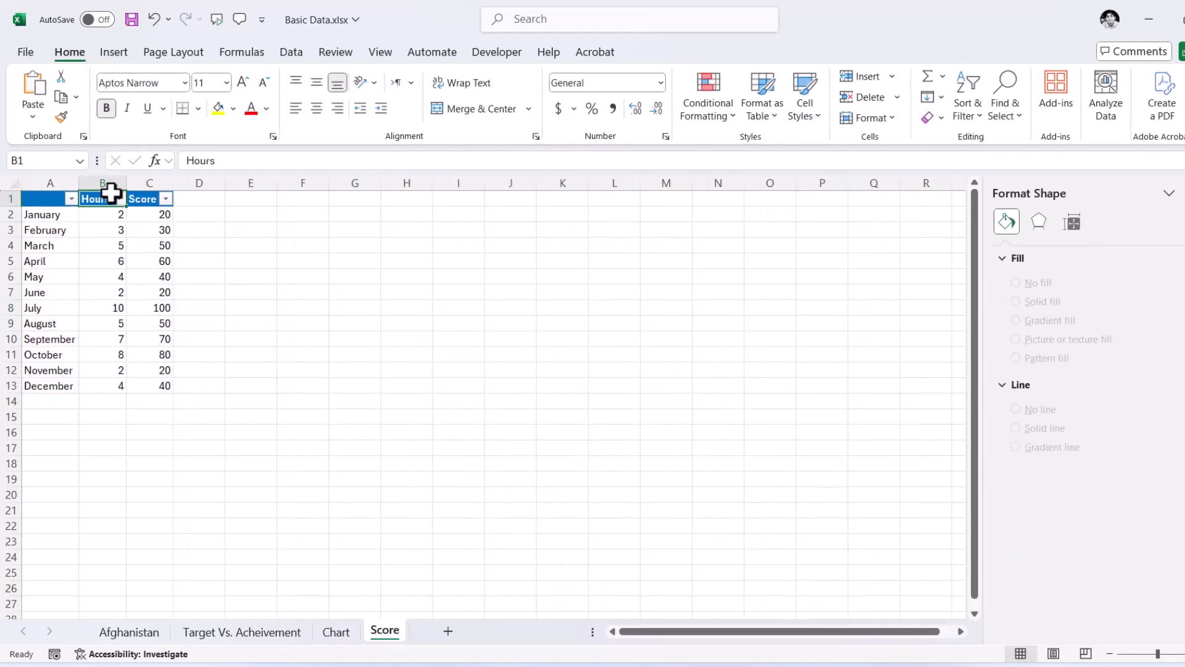
pyautogui.moveTo(96, 198); pyautogui.dragTo(159, 388)
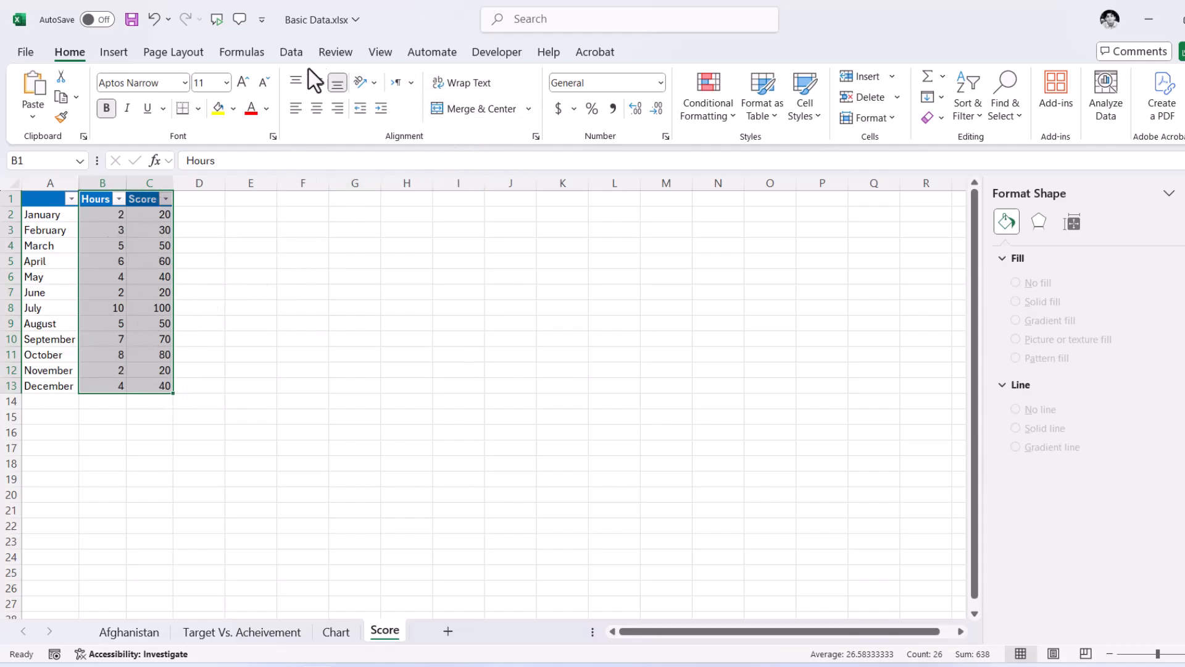
pyautogui.click(116, 54)
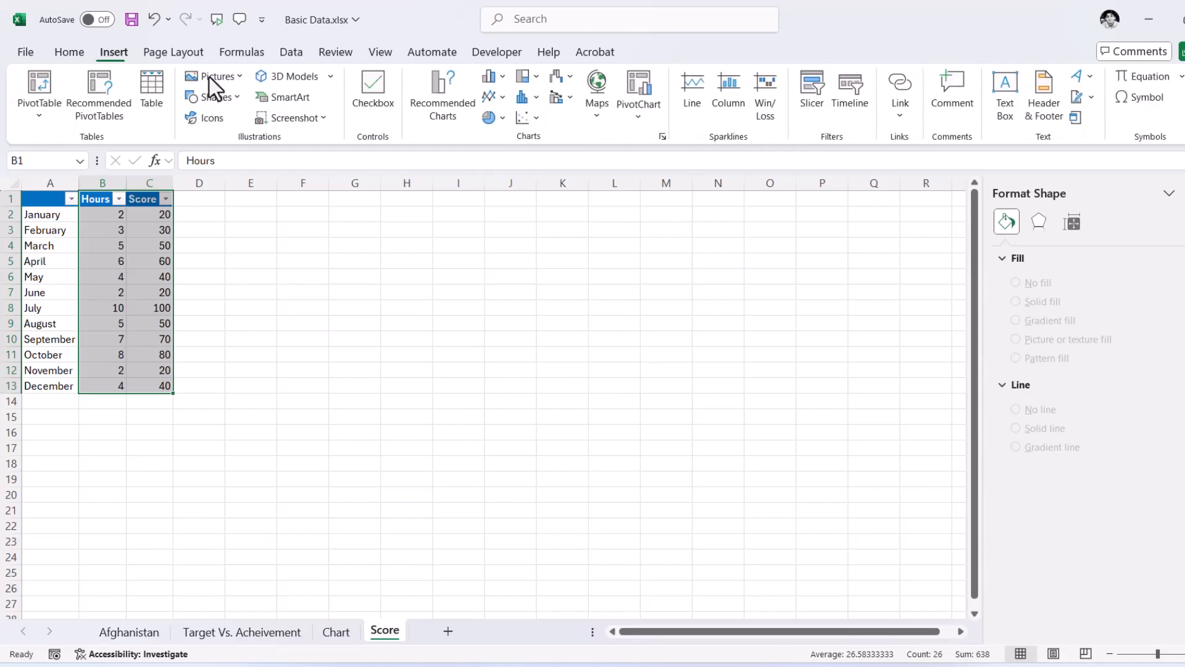
pyautogui.click(503, 97)
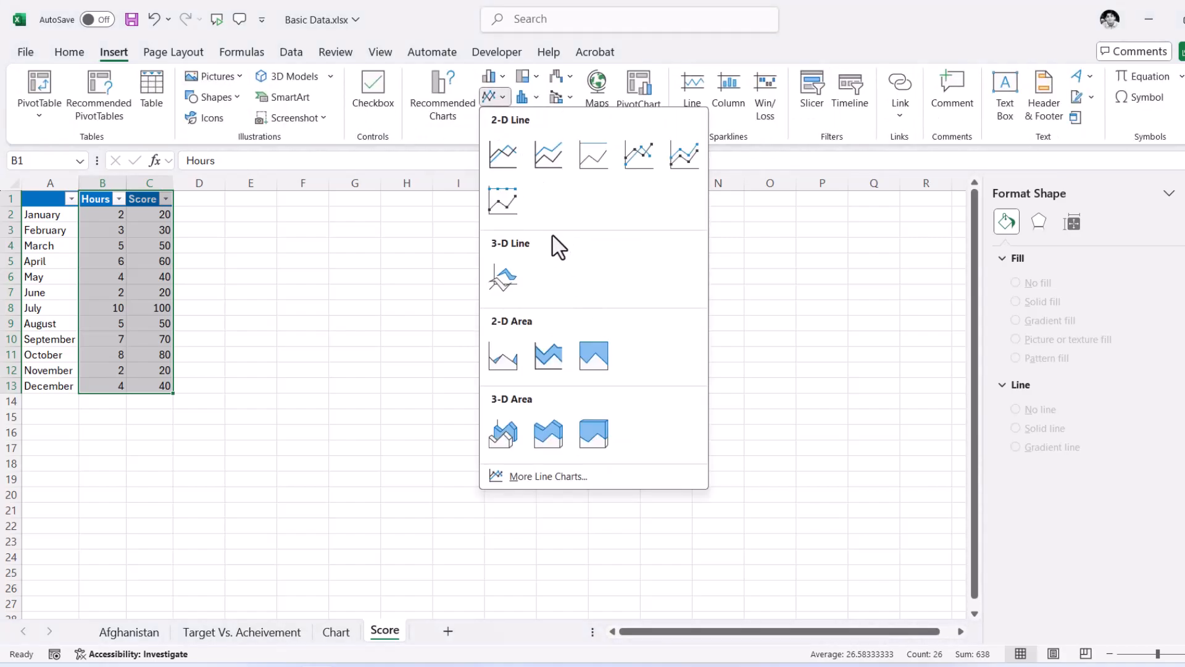
pyautogui.click(504, 96)
pyautogui.click(524, 118)
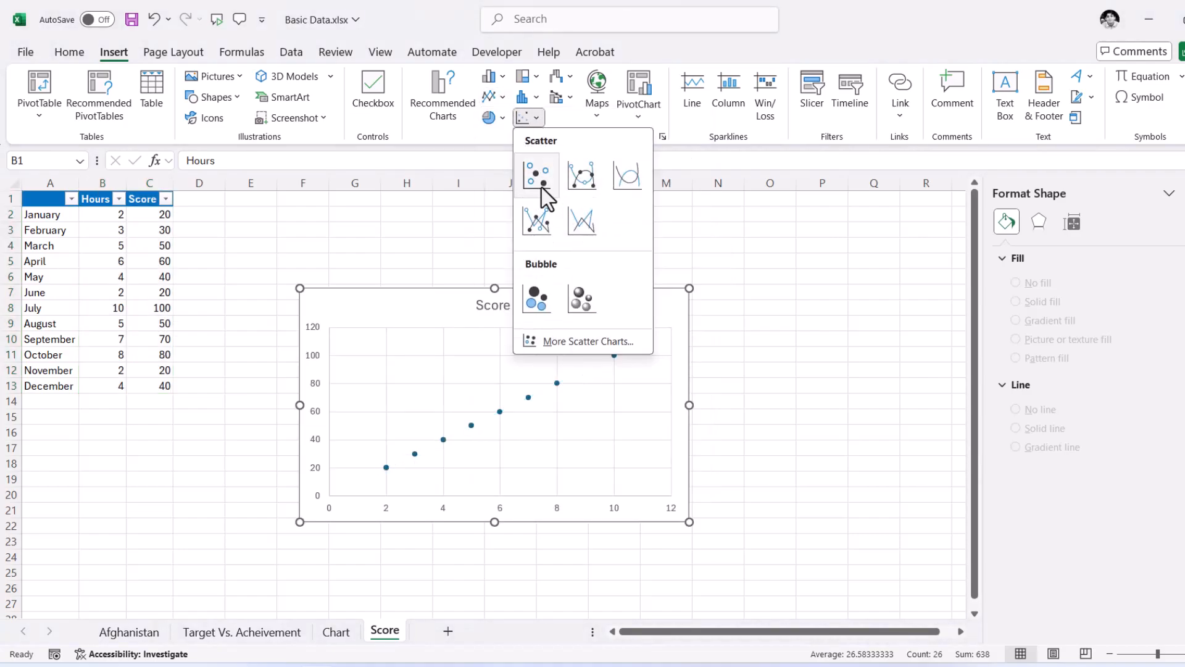
pyautogui.click(536, 221)
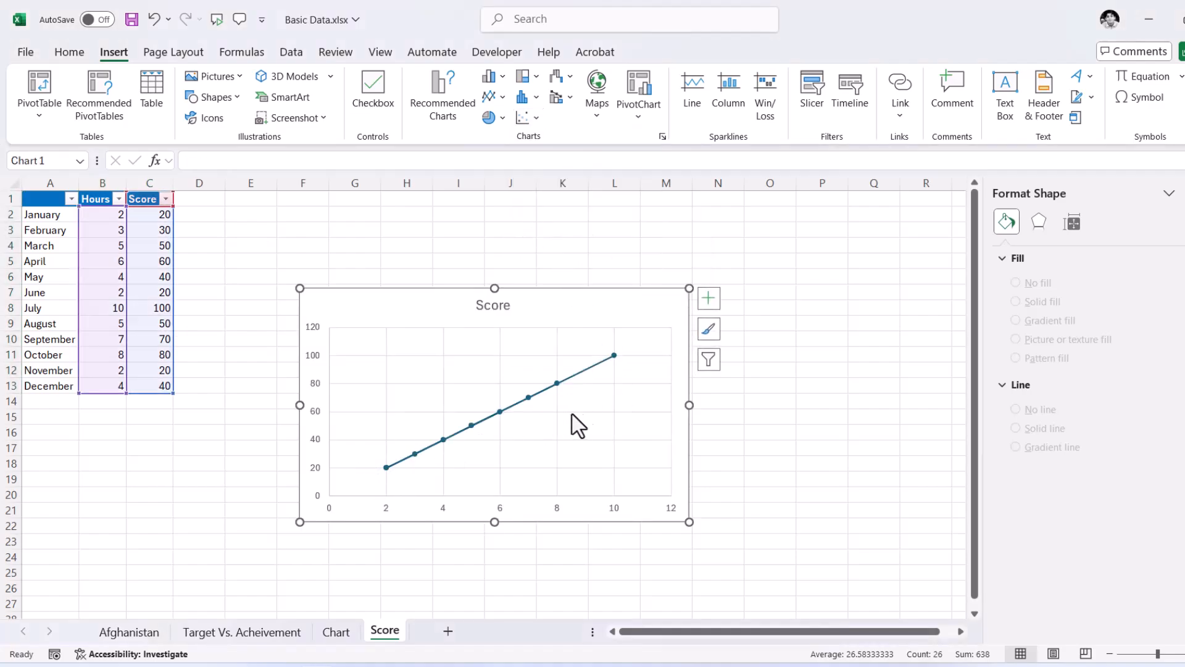
# - Inspect the Score data series and add data labels to the chart
pyautogui.click(387, 466)
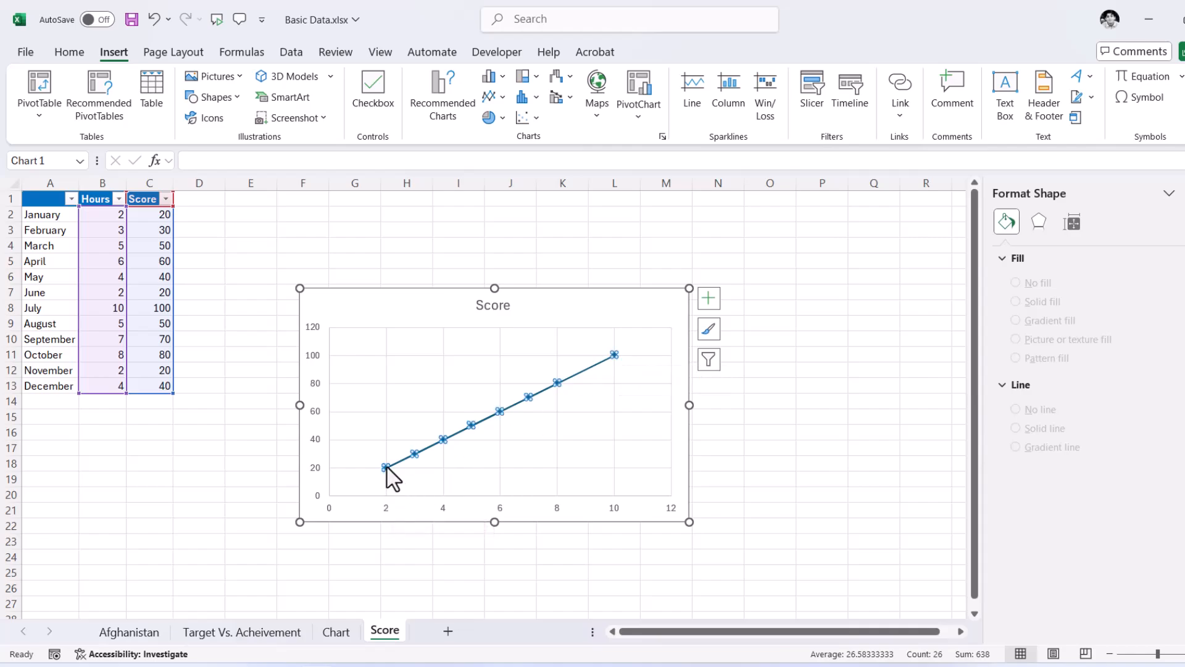
pyautogui.click(536, 454)
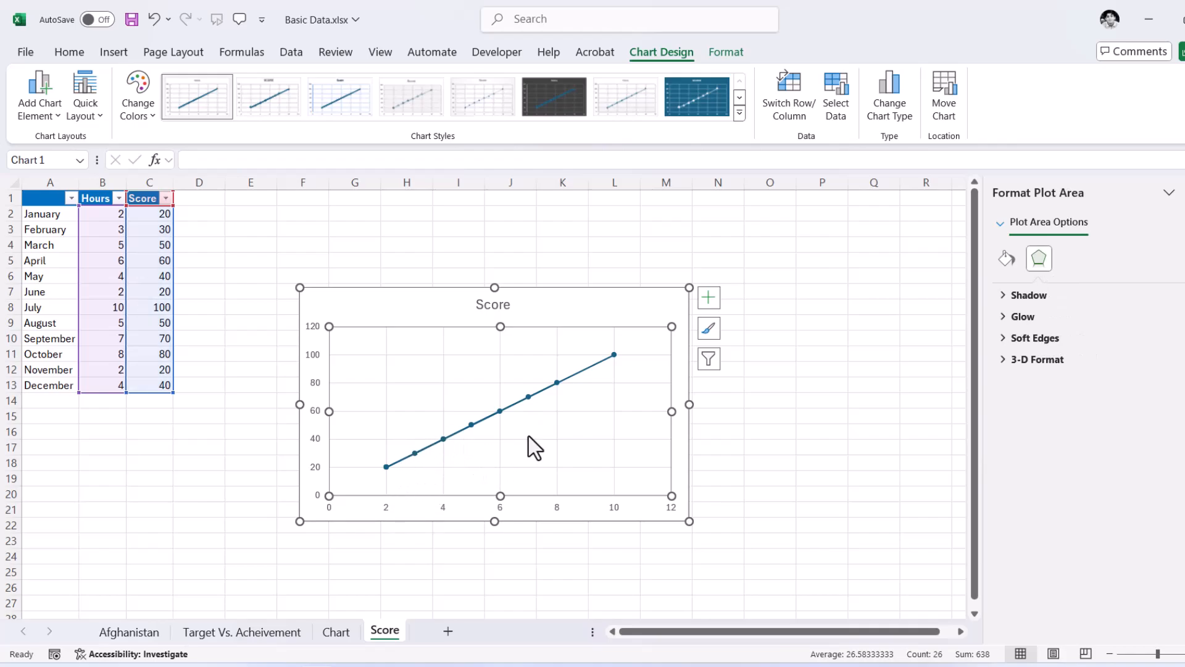
pyautogui.click(708, 299)
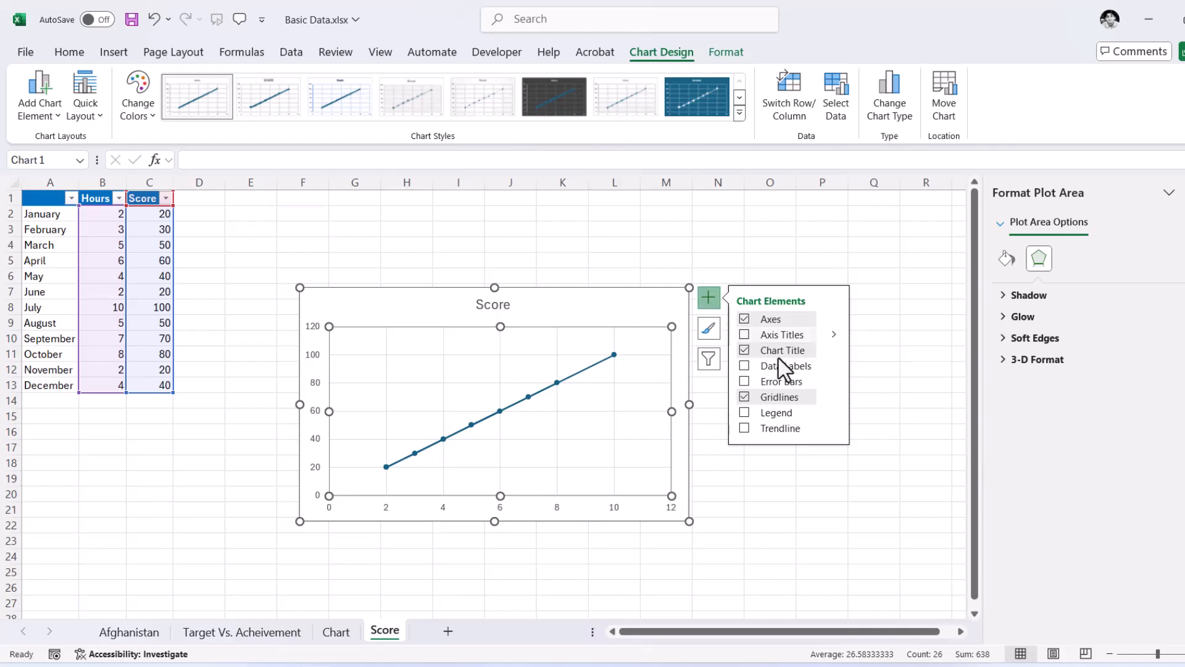
pyautogui.click(794, 370)
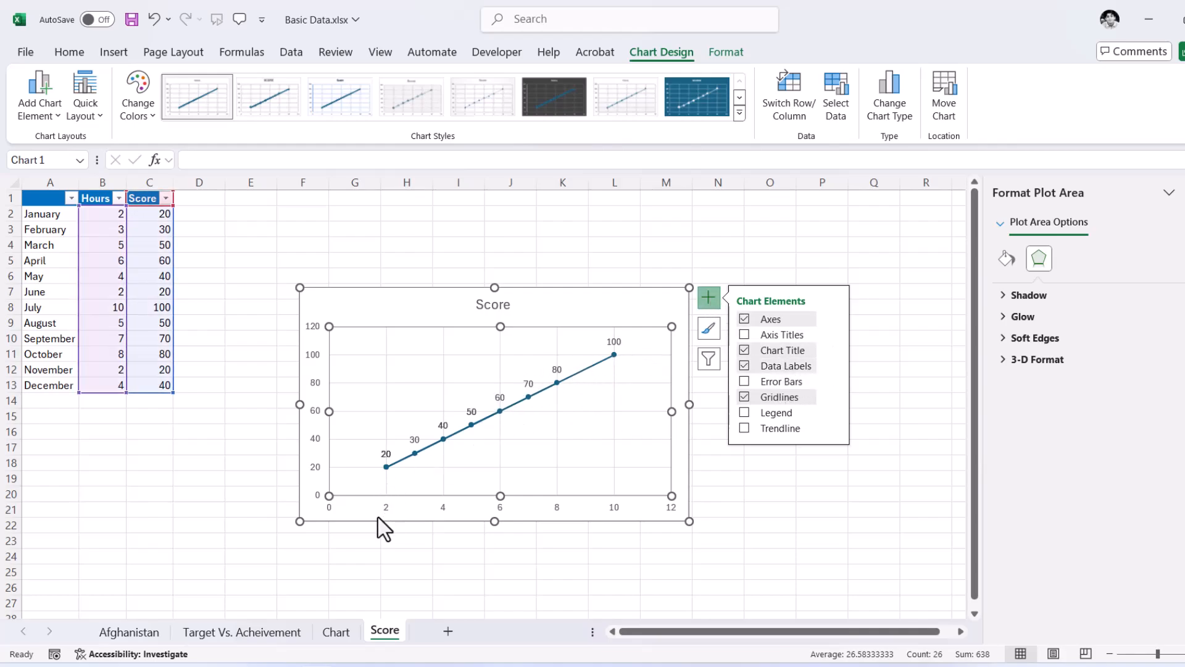
# - Set January's Hours in B2 to 50
pyautogui.click(114, 213)
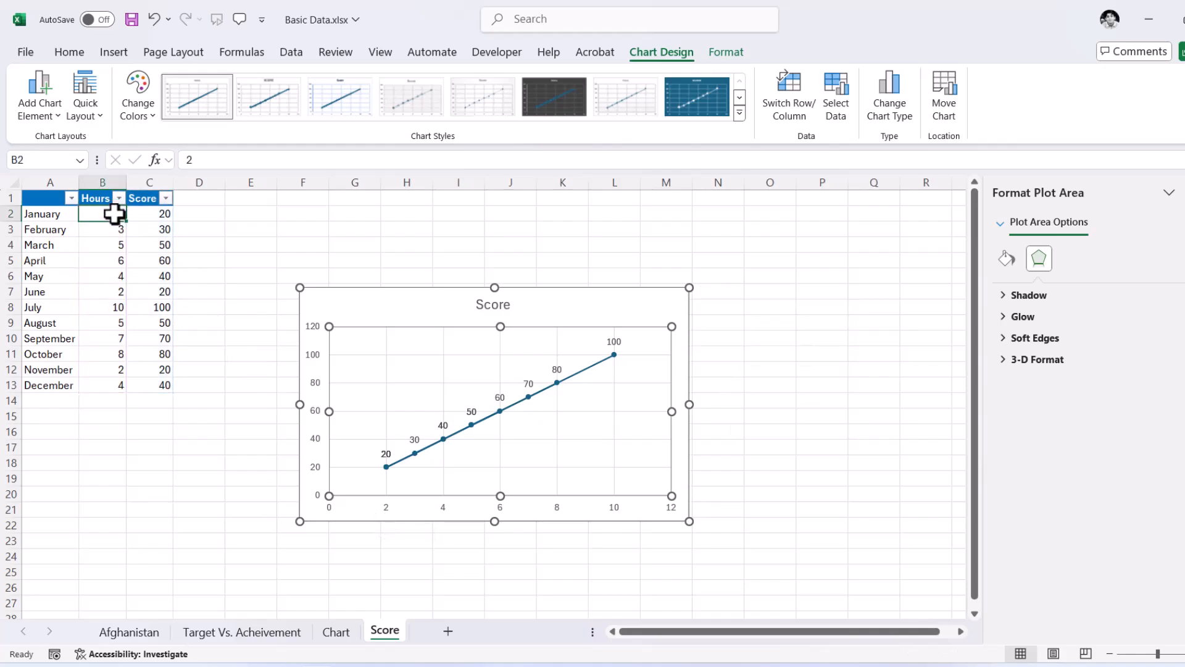
pyautogui.write('50')
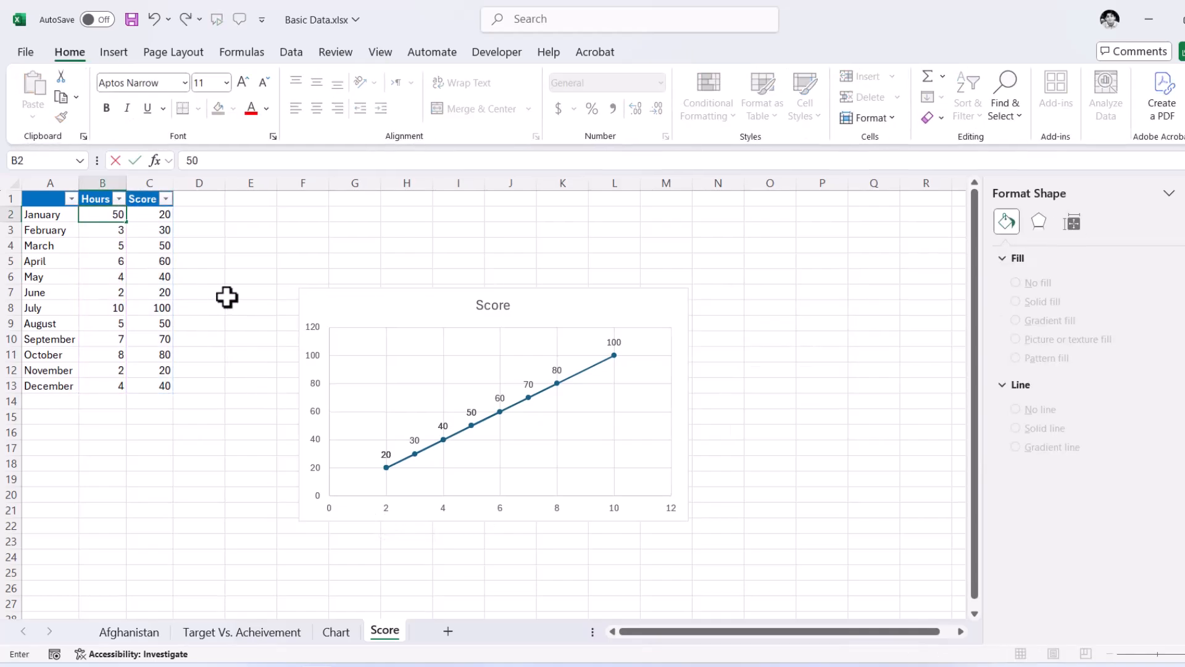
pyautogui.press('Return')
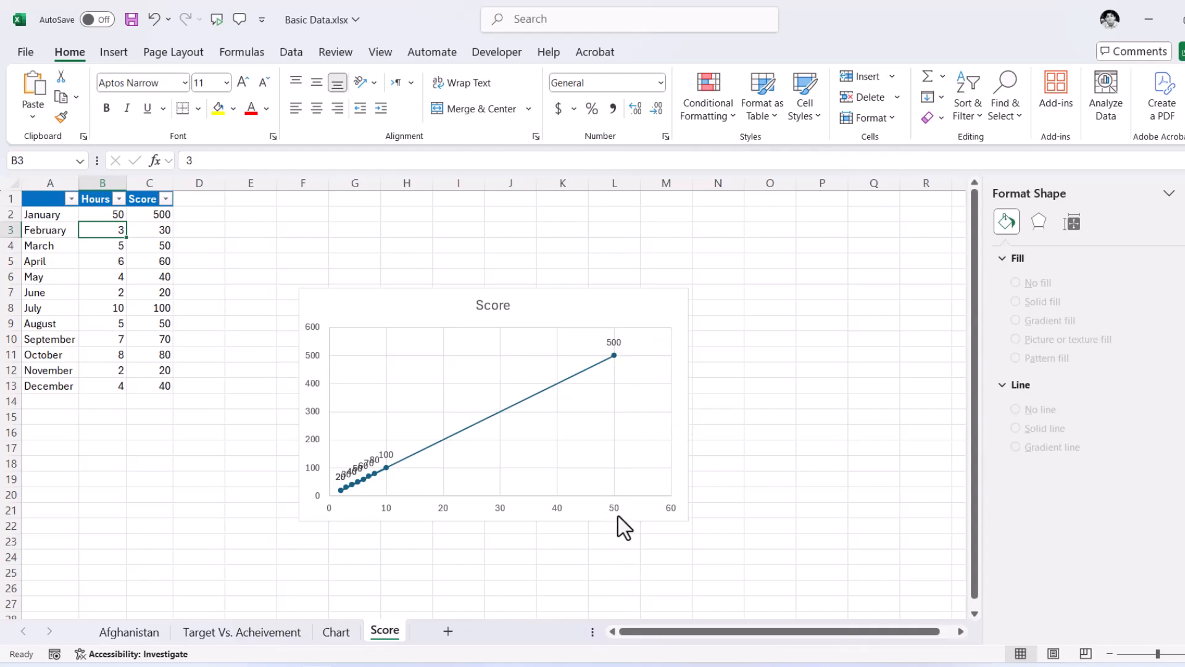
# - Set January's Hours in B2 to 4 and inspect the January Score formula in C2
pyautogui.click(122, 214)
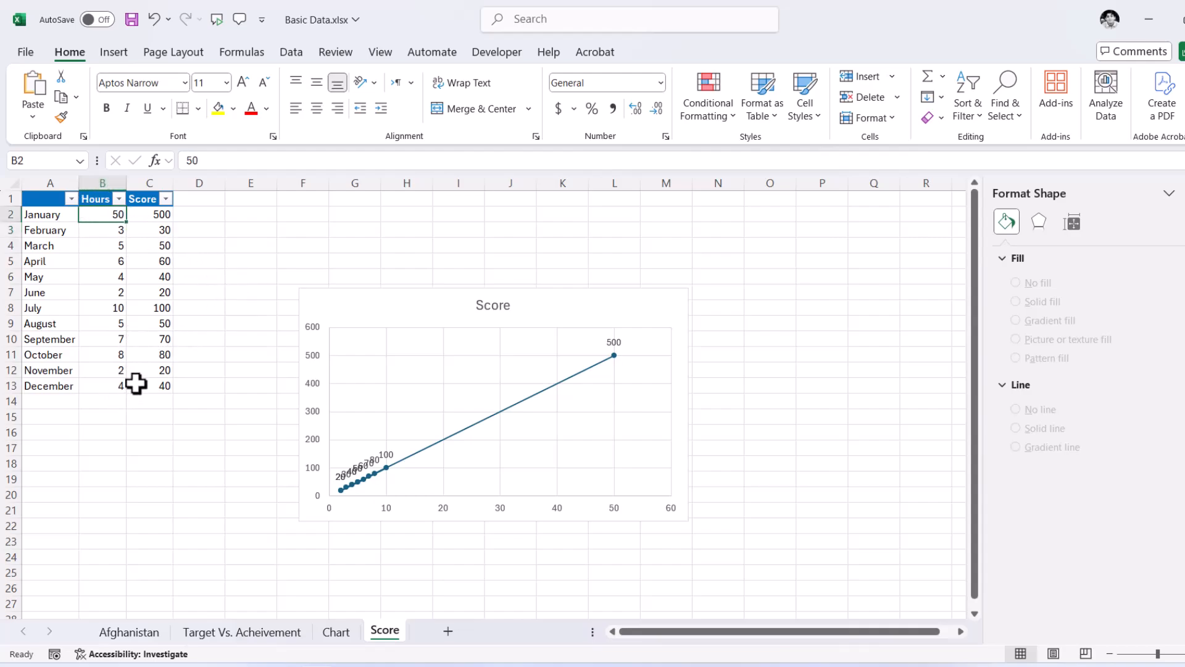
pyautogui.write('4')
pyautogui.press('Return')
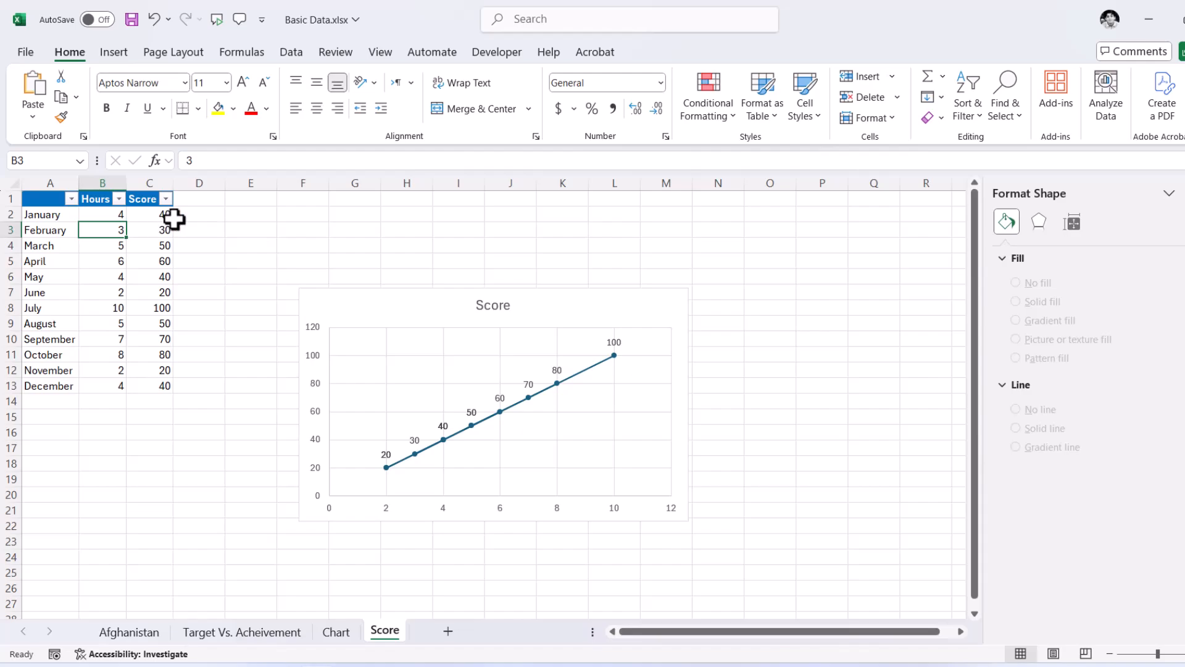
pyautogui.click(113, 215)
pyautogui.click(164, 217)
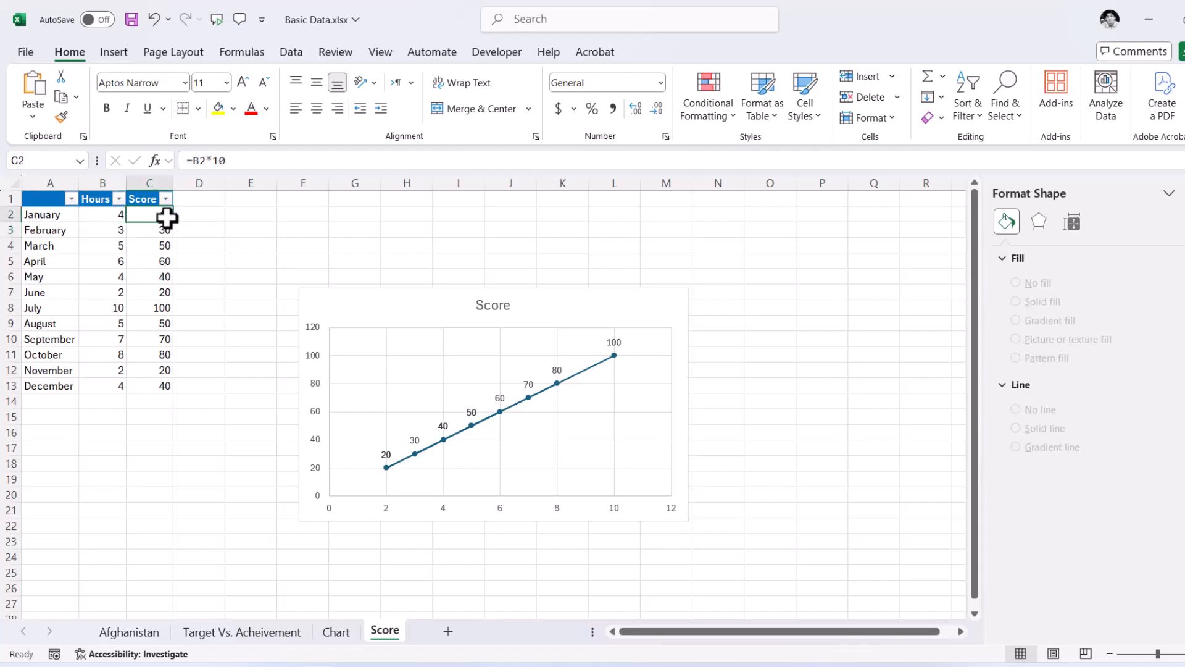
pyautogui.click(181, 354)
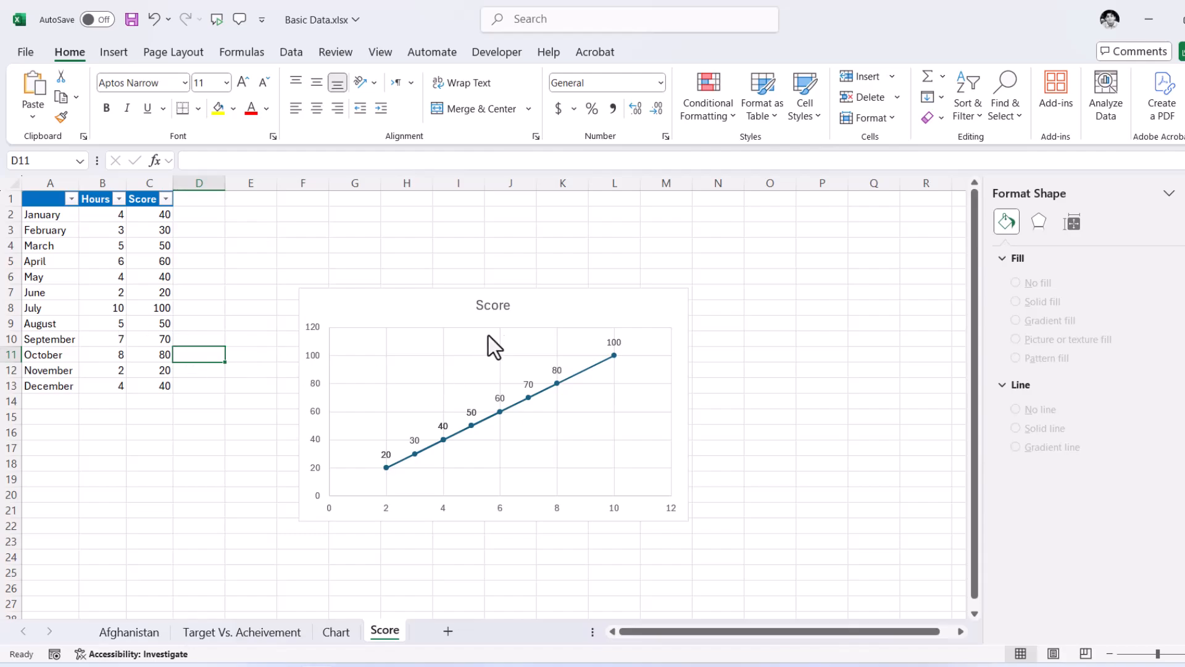
pyautogui.click(508, 294)
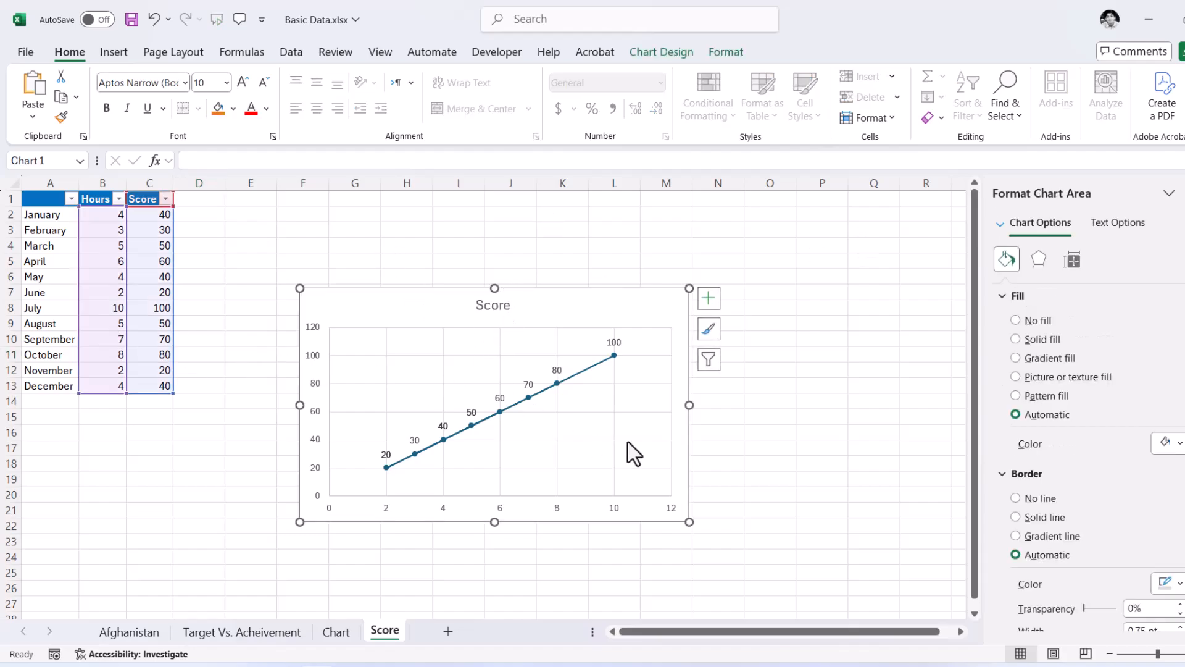
# - On the Chart sheet, format the scatter chart's title in standard blue, bold, at font size 18
pyautogui.click(339, 632)
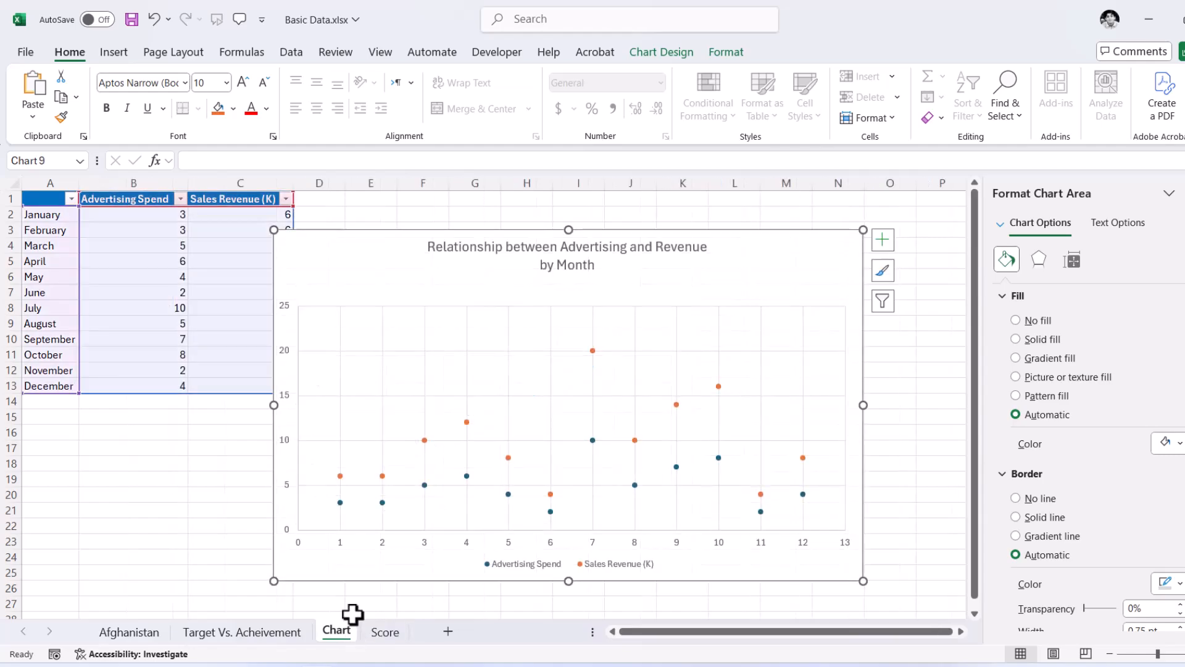
pyautogui.click(571, 256)
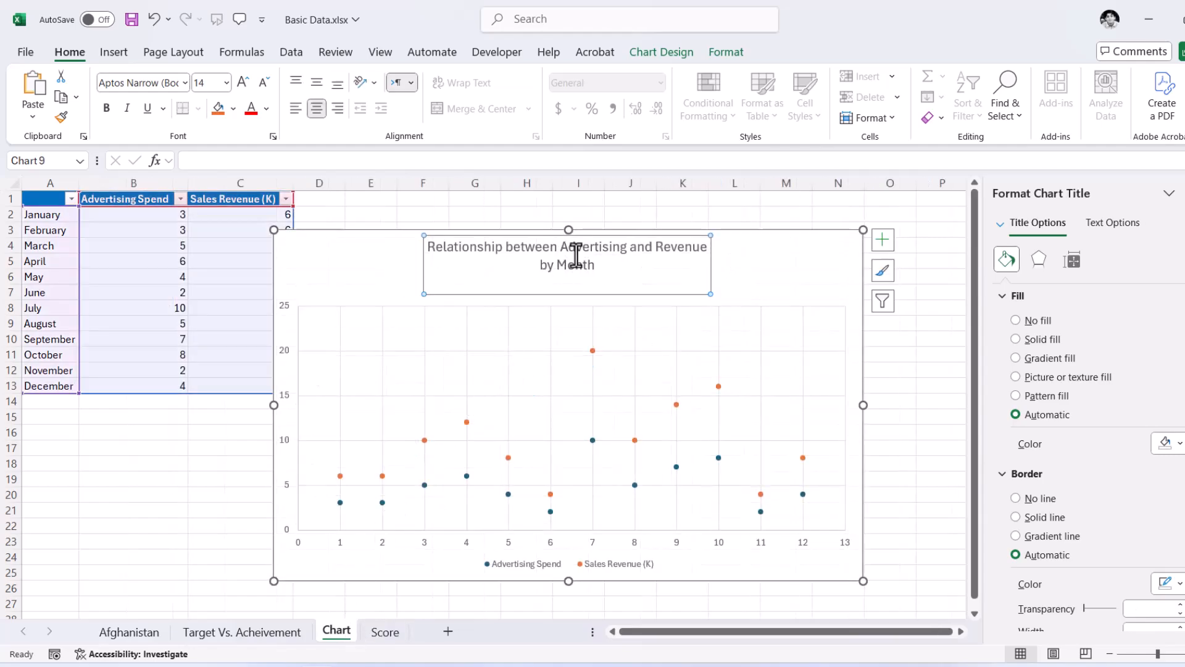
pyautogui.click(266, 109)
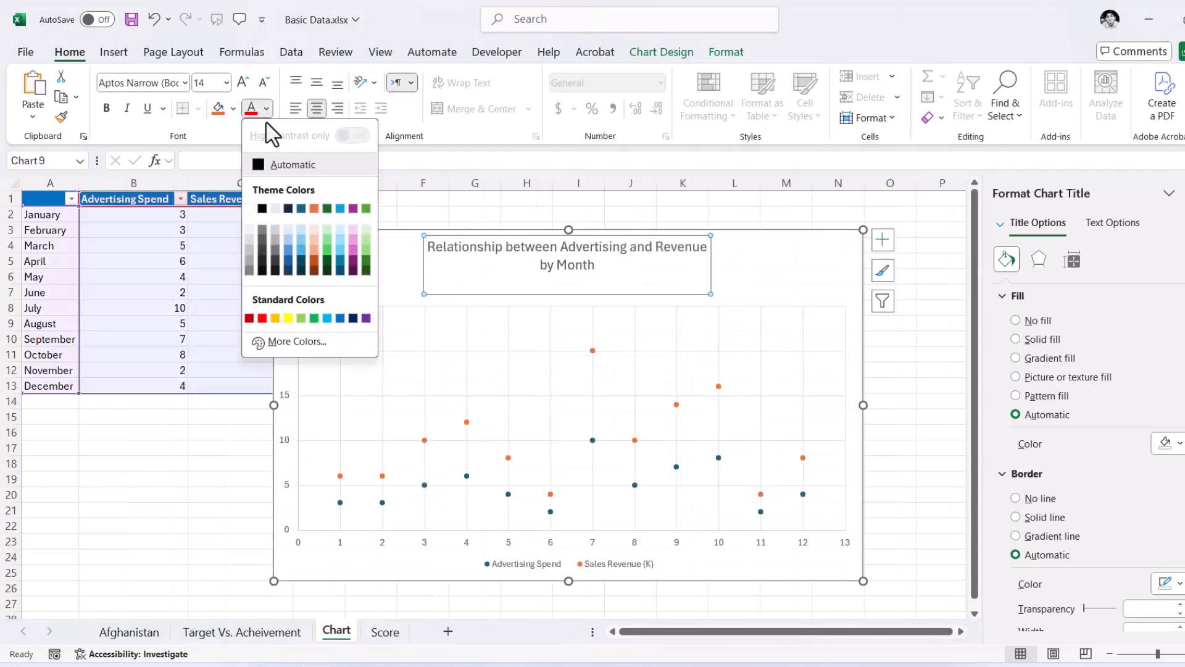
pyautogui.click(341, 319)
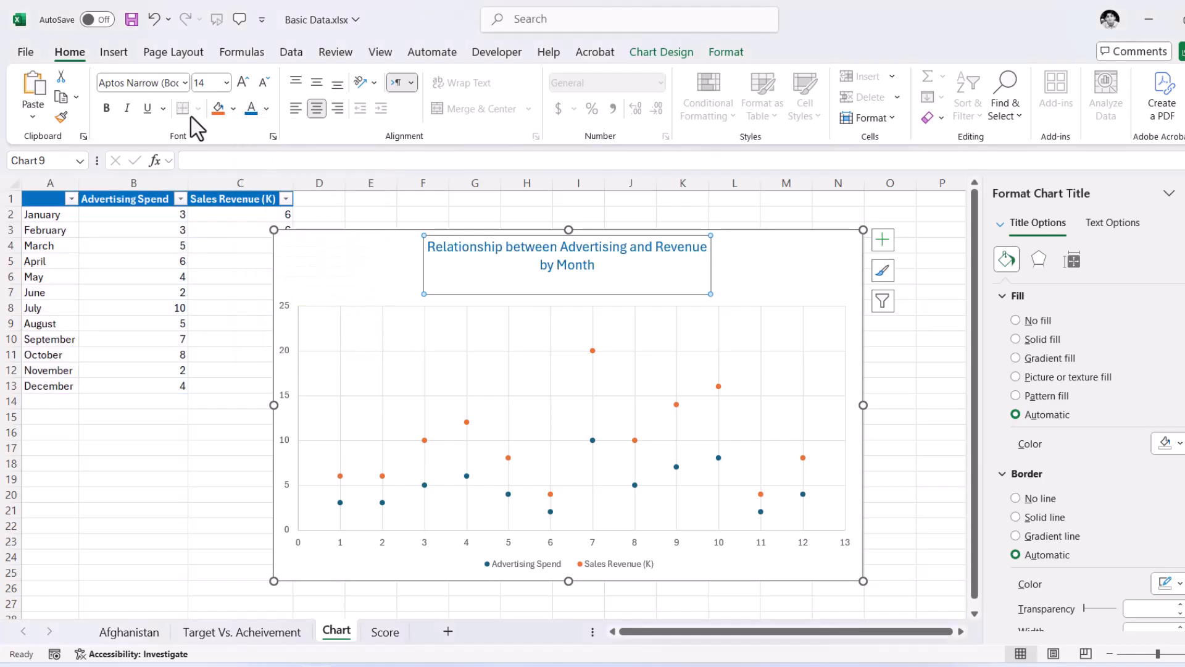
pyautogui.click(107, 109)
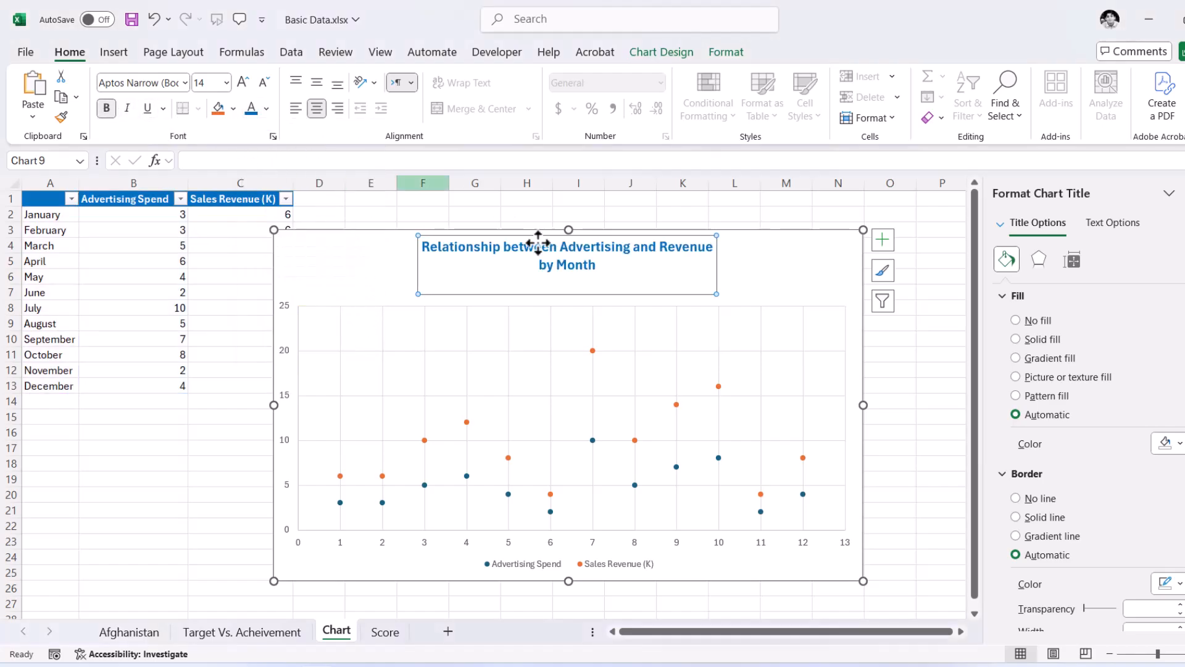
pyautogui.click(243, 82)
pyautogui.click(243, 83)
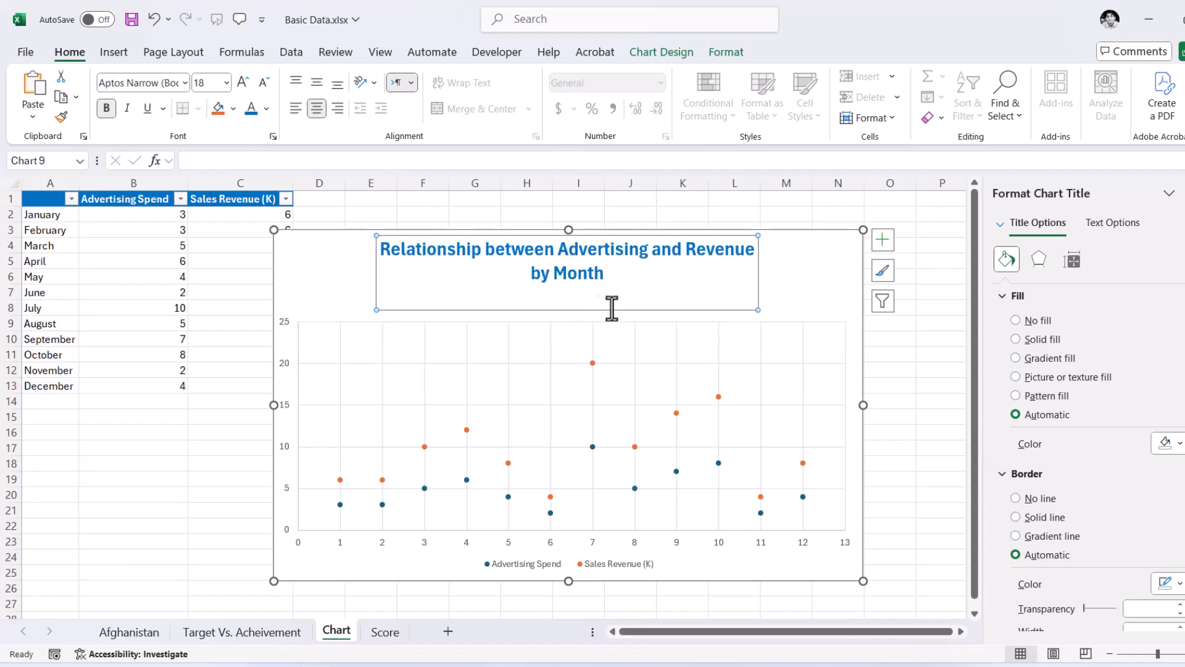
# - Remove the line break before "by Month" to put the chart title on a single line
pyautogui.click(752, 253)
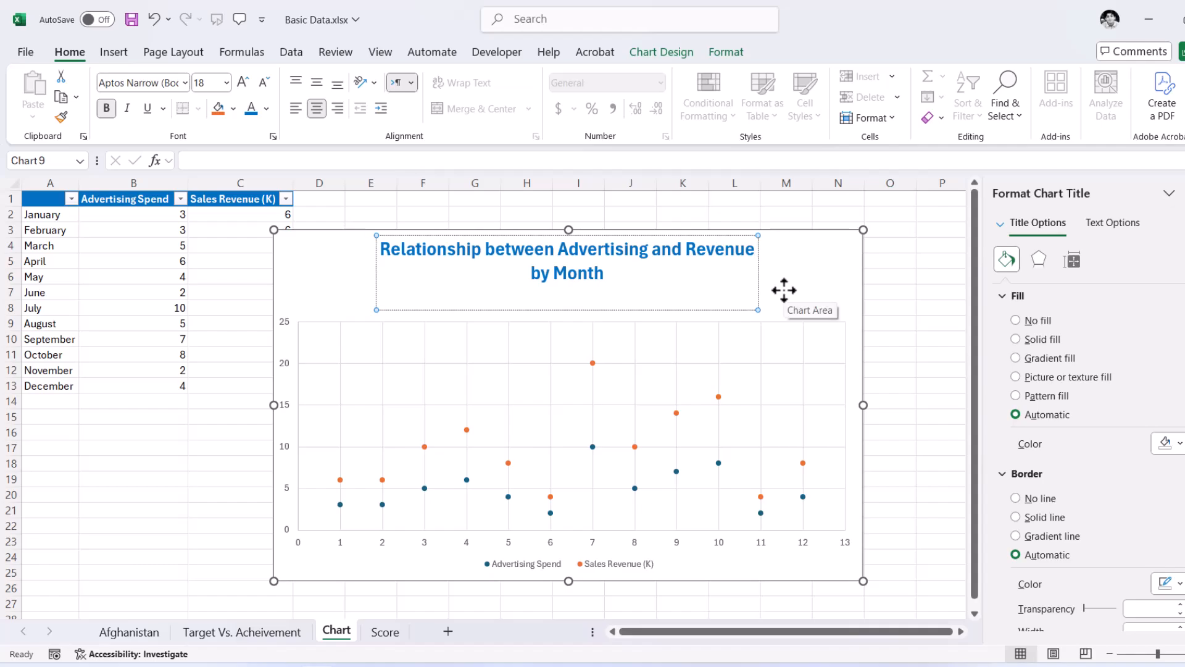
pyautogui.press('Delete')
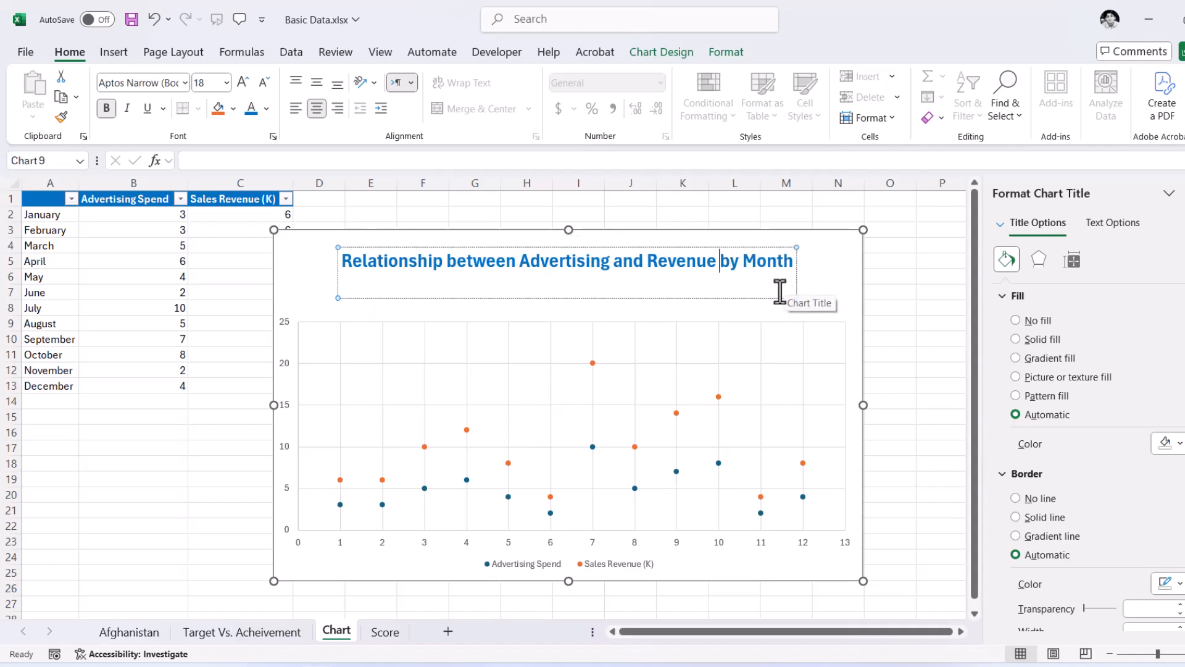
pyautogui.click(289, 276)
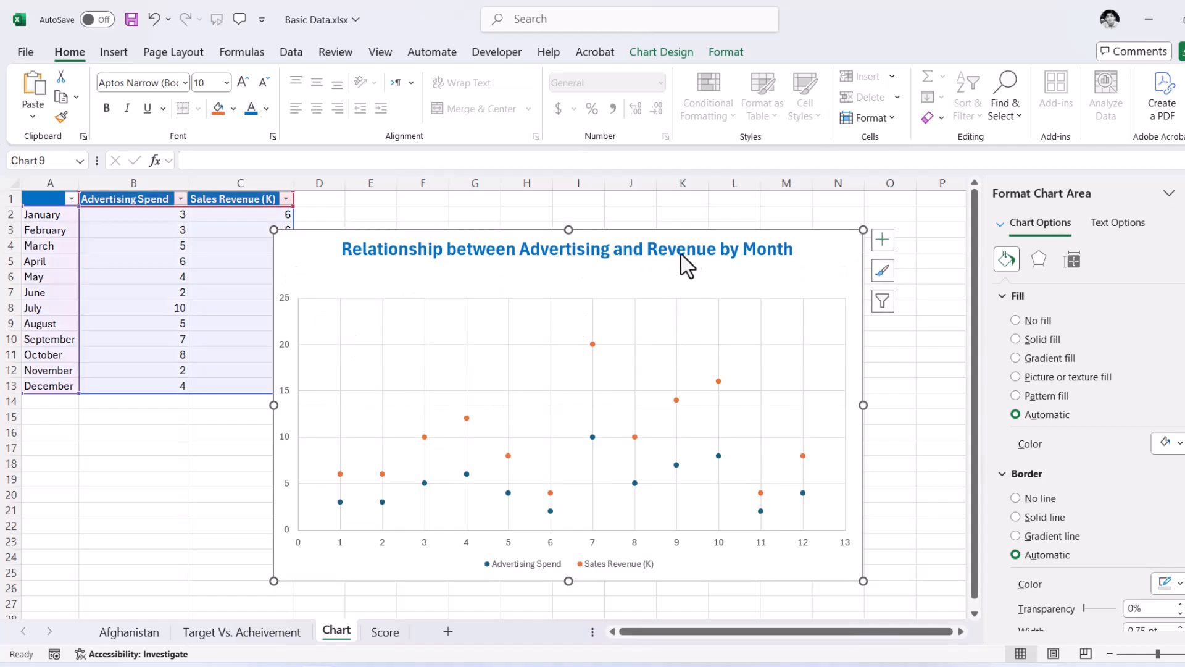
pyautogui.click(722, 250)
pyautogui.click(717, 250)
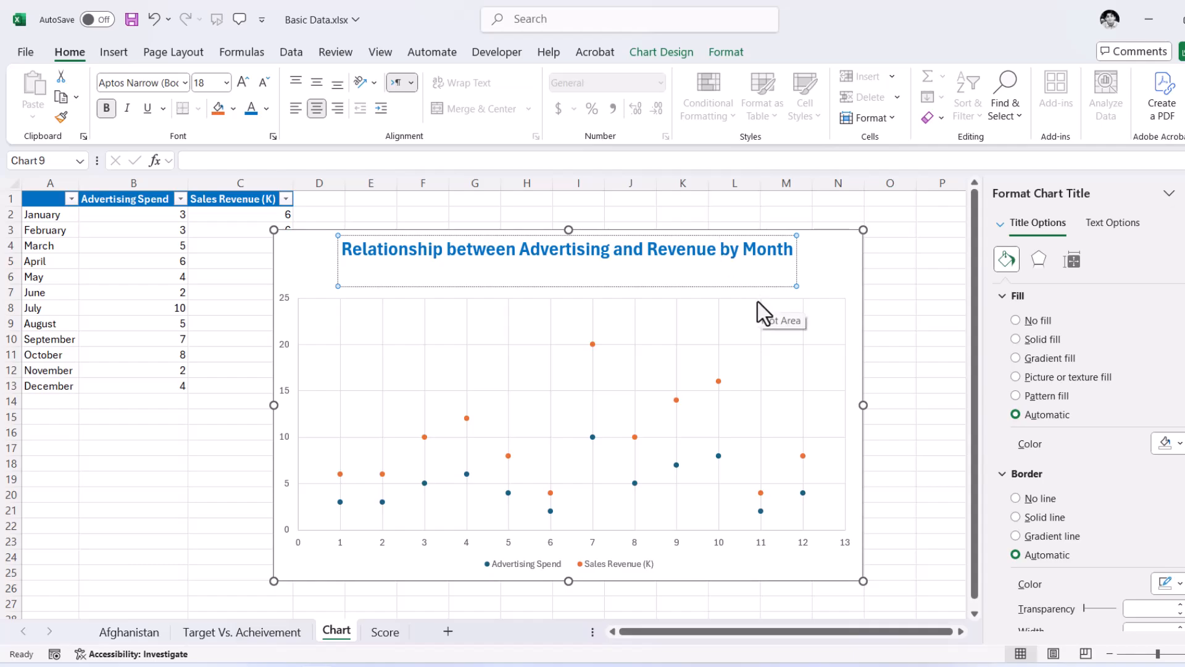
# - Insert a line break before "by Month" in the chart title to split it over two lines
pyautogui.click(590, 307)
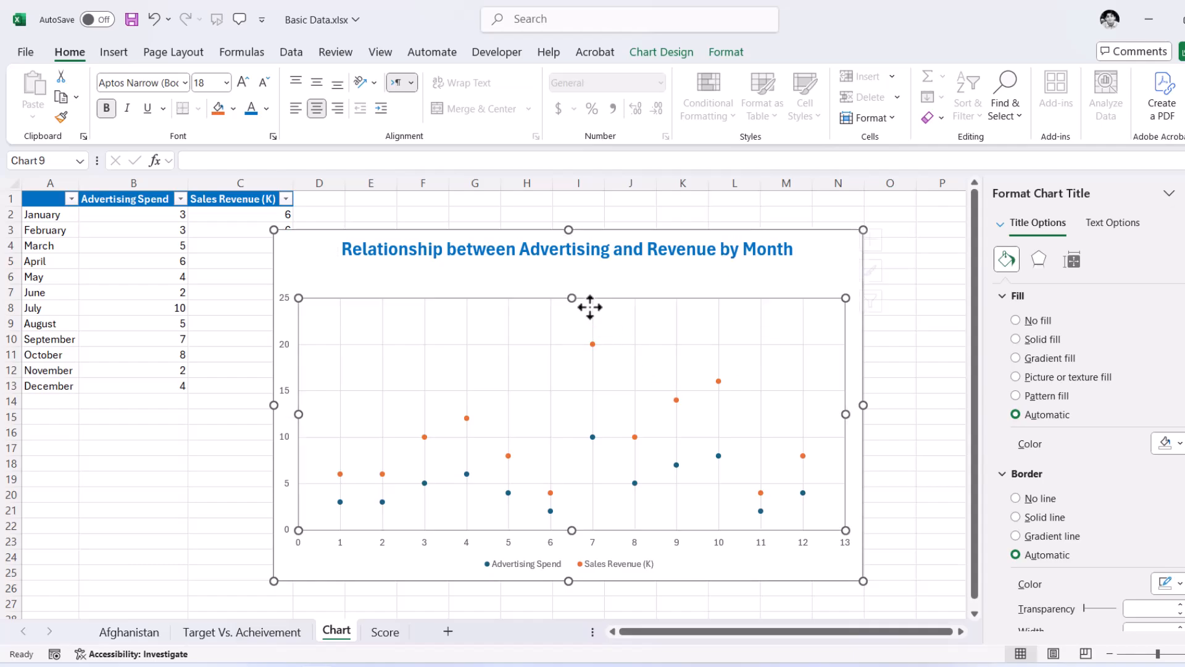
pyautogui.click(726, 253)
pyautogui.click(720, 251)
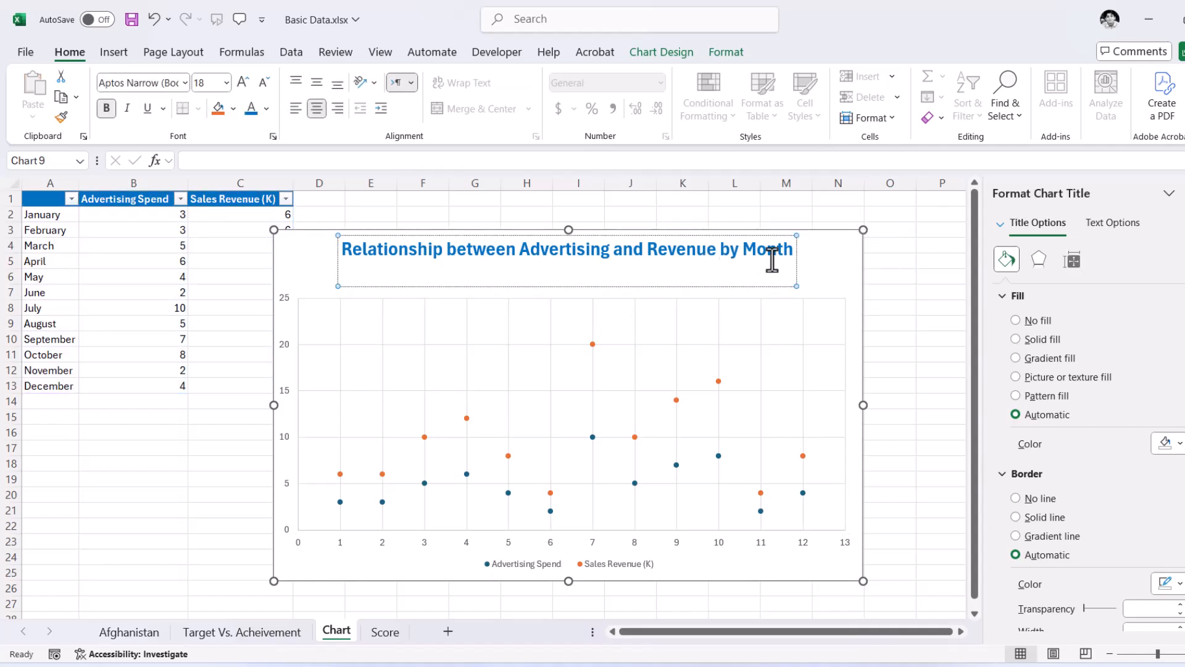
pyautogui.press('Return')
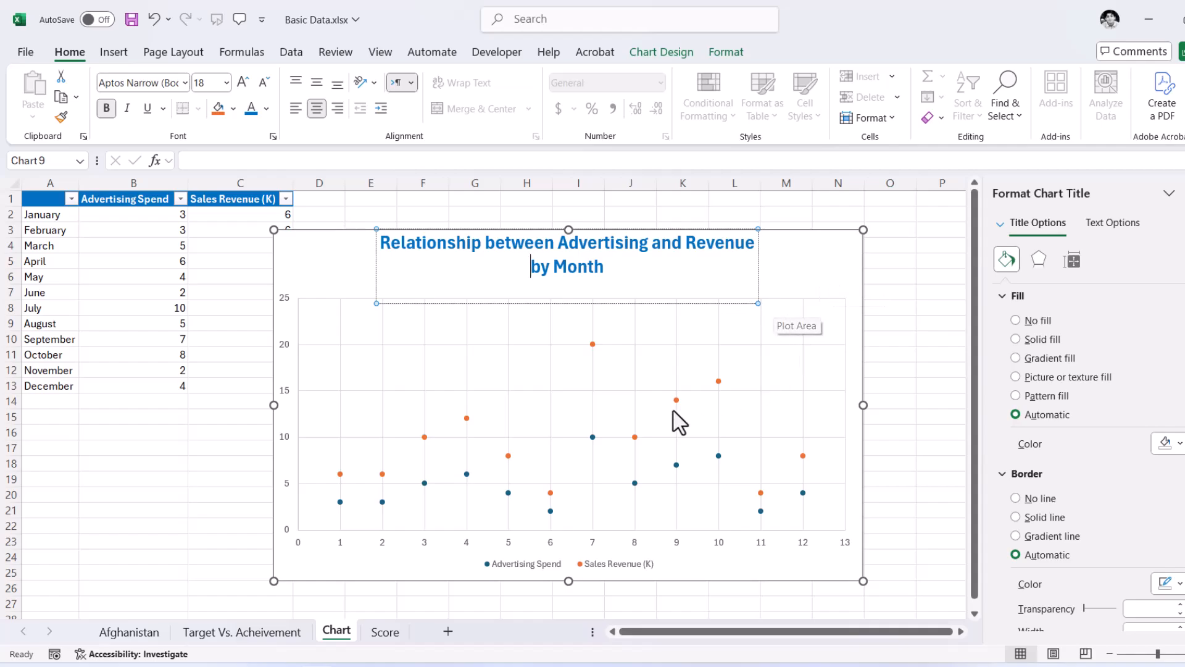
pyautogui.click(822, 266)
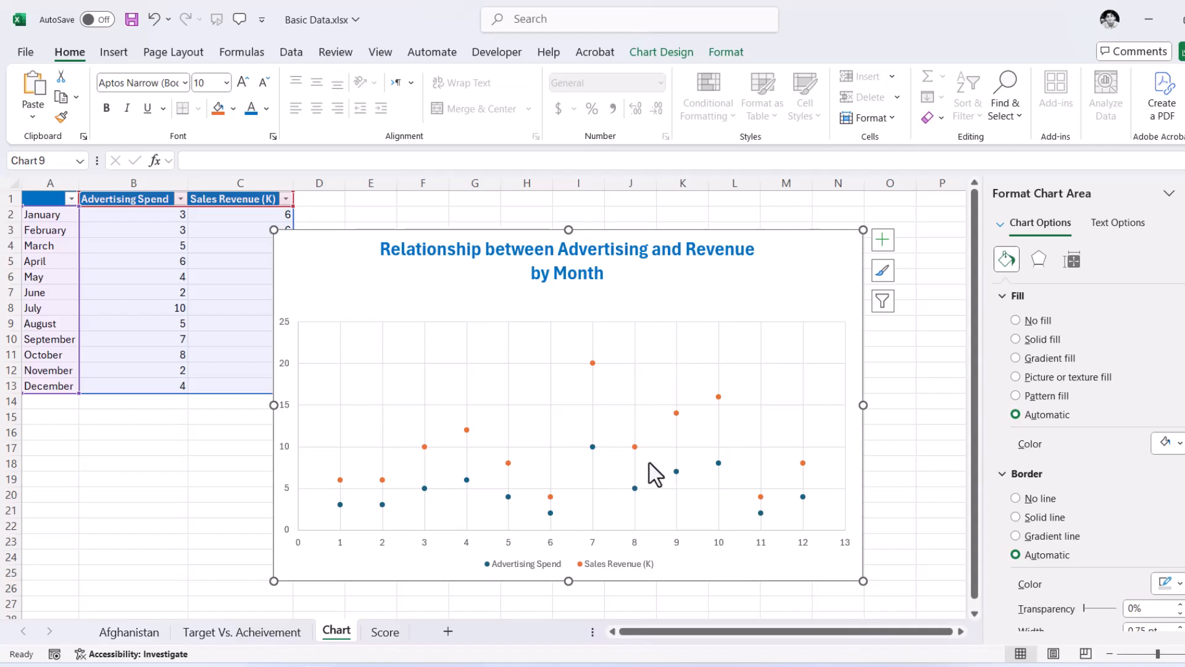
# - Recolor the Sales Revenue (K) data points in the scatter chart with a green fill
pyautogui.click(636, 448)
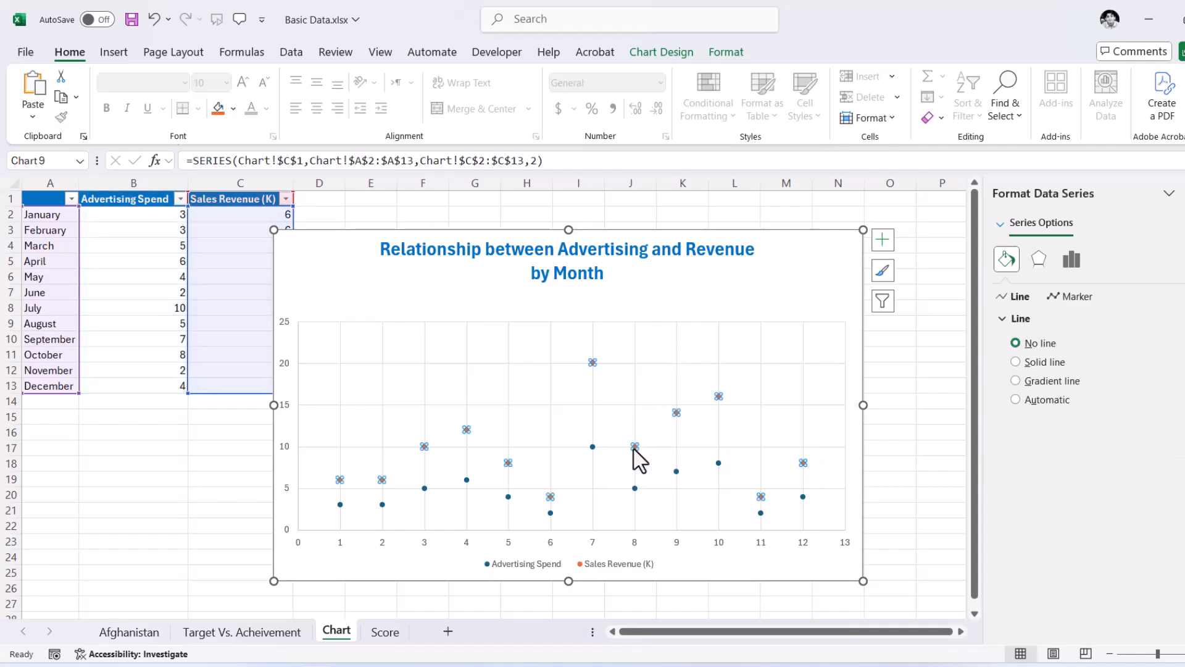
pyautogui.click(234, 110)
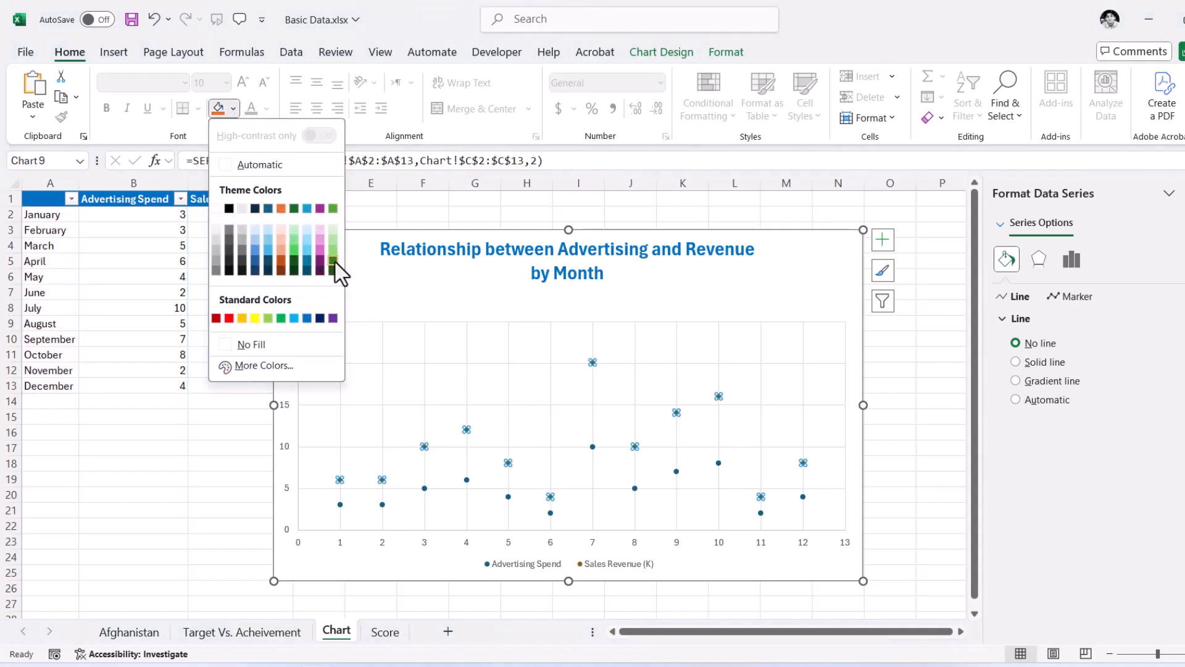
pyautogui.click(282, 318)
pyautogui.click(920, 400)
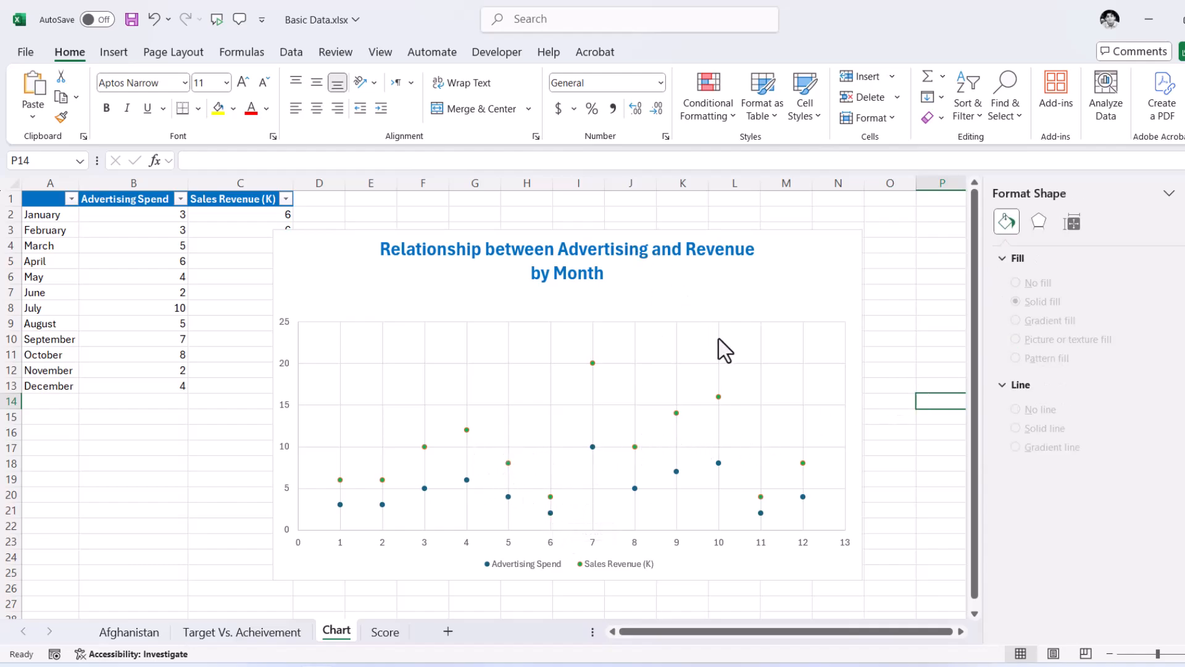
pyautogui.click(808, 235)
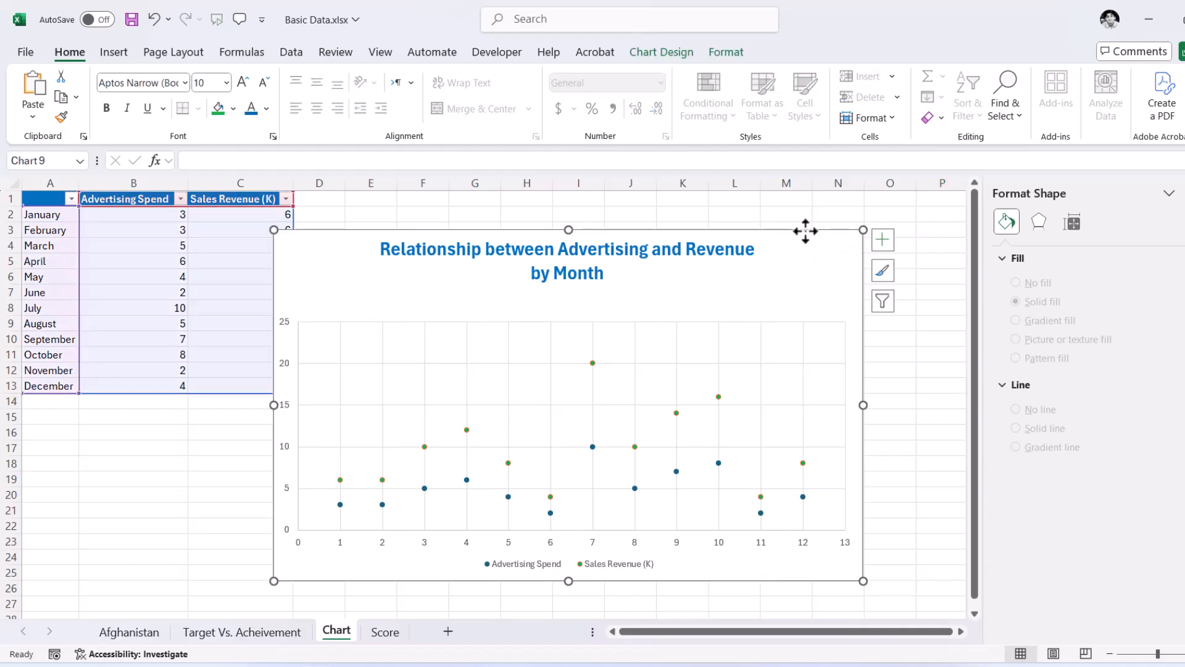